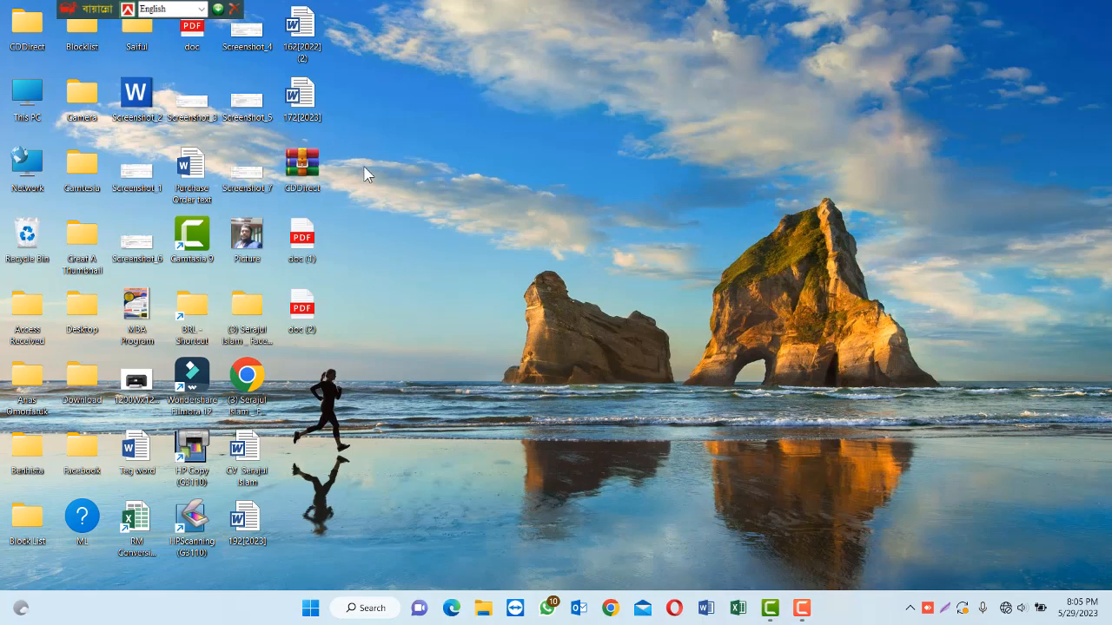
Open the 172[2023] Word document from the desktop.
{"action": "double_click", "coordinate": [299, 100]}
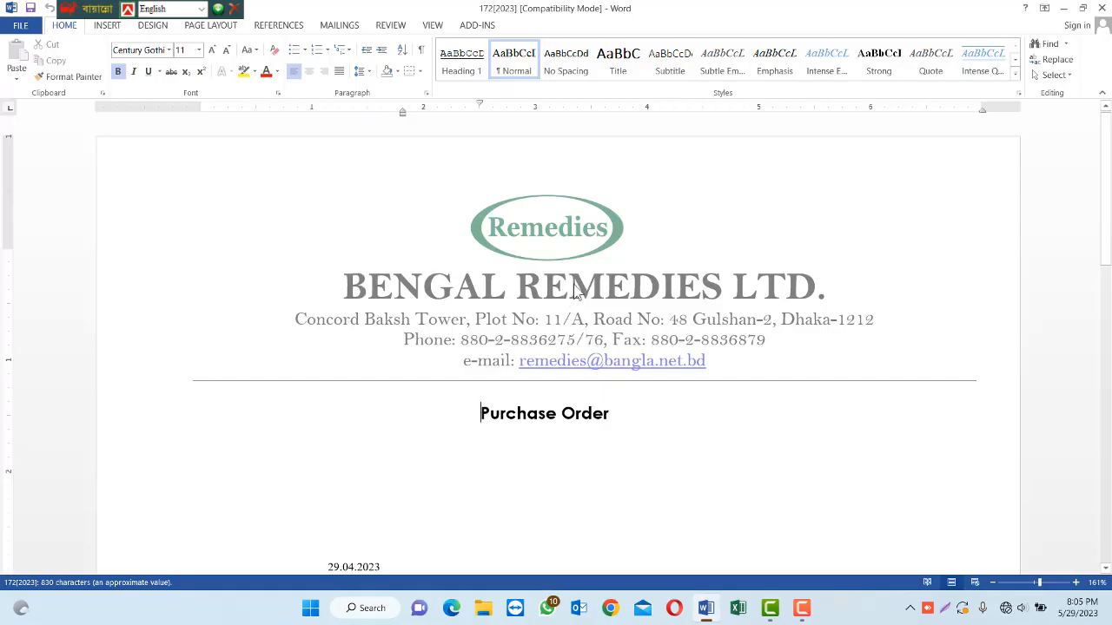
{"action": "scroll", "coordinate": [594, 341], "scroll_direction": "down", "scroll_amount": 1}
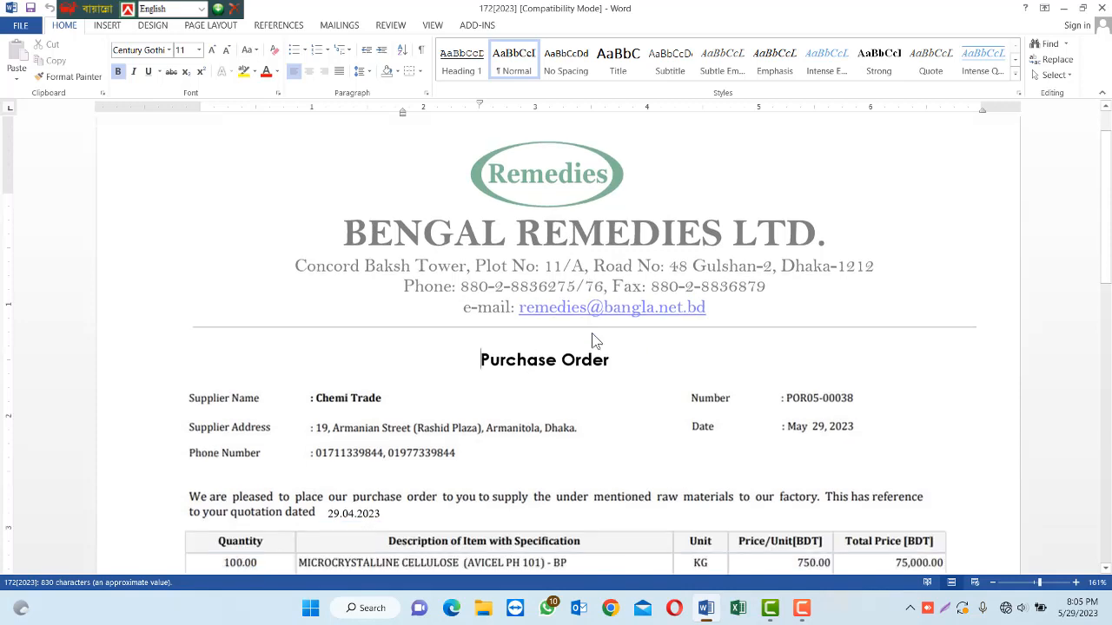
{"action": "scroll", "coordinate": [594, 340], "scroll_direction": "down", "scroll_amount": 2}
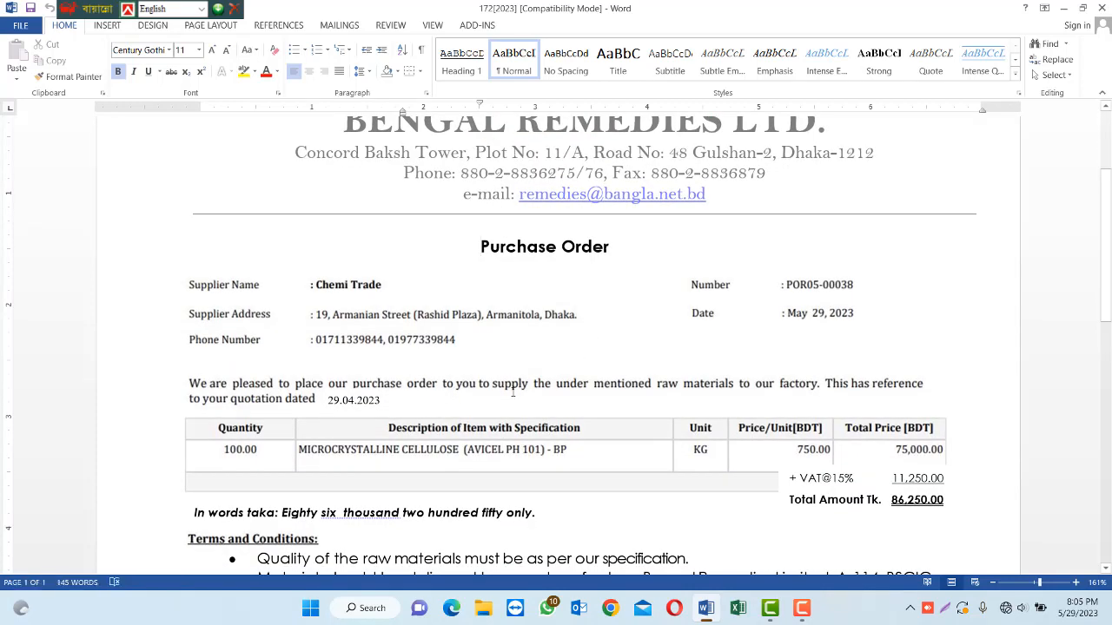
{"action": "left_click", "coordinate": [398, 333]}
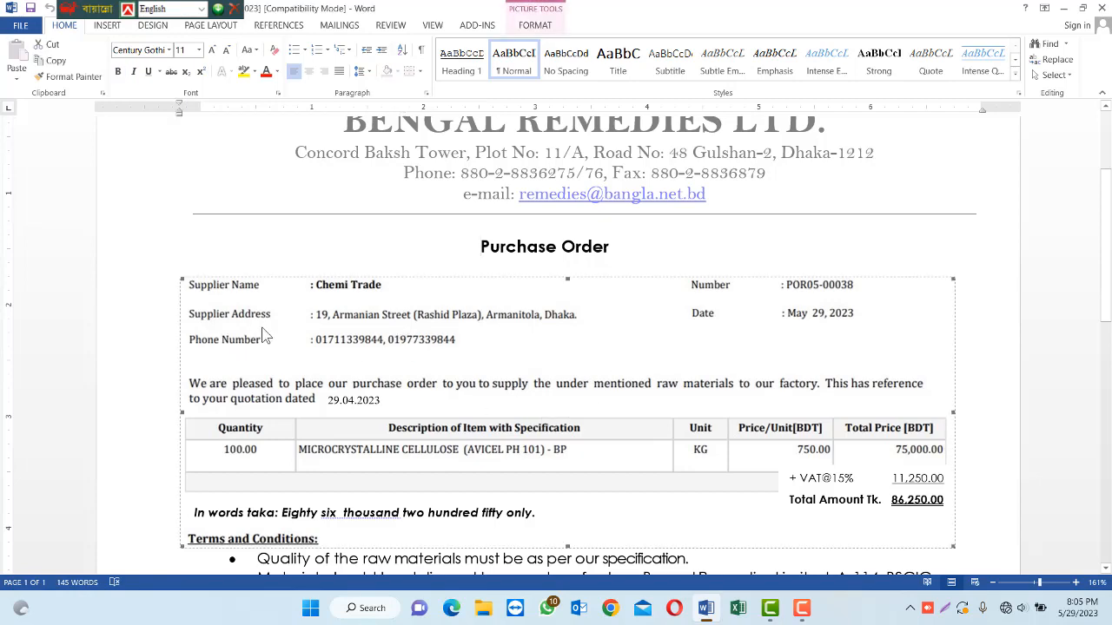
{"action": "scroll", "coordinate": [315, 335], "scroll_direction": "down", "scroll_amount": 4}
{"action": "scroll", "coordinate": [343, 337], "scroll_direction": "up", "scroll_amount": 2}
{"action": "scroll", "coordinate": [343, 337], "scroll_direction": "up", "scroll_amount": 1}
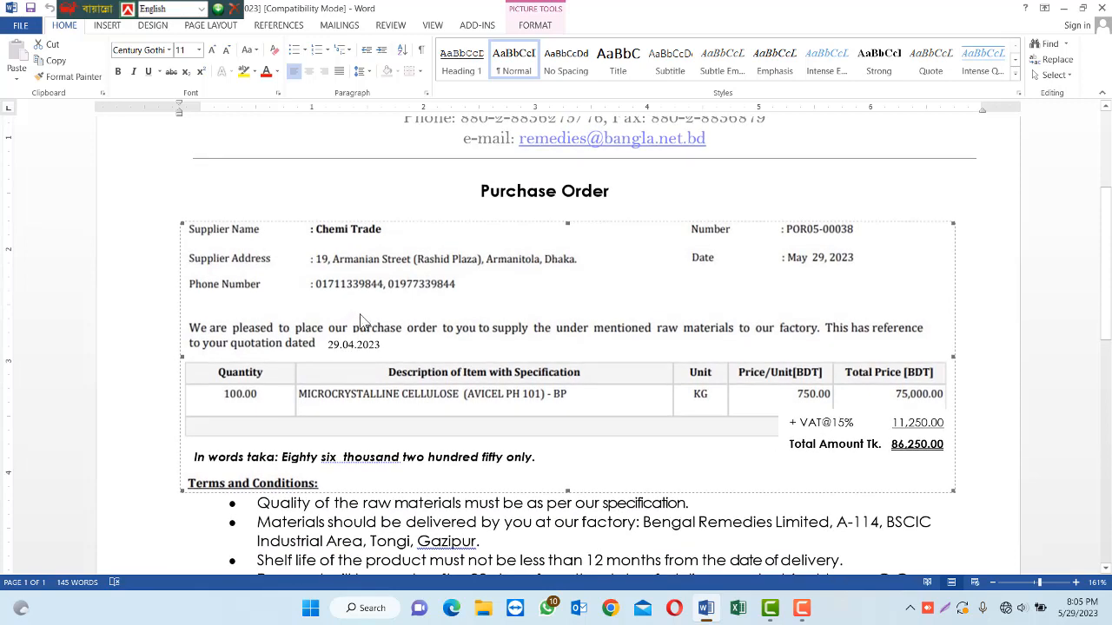
{"action": "key", "text": "Delete"}
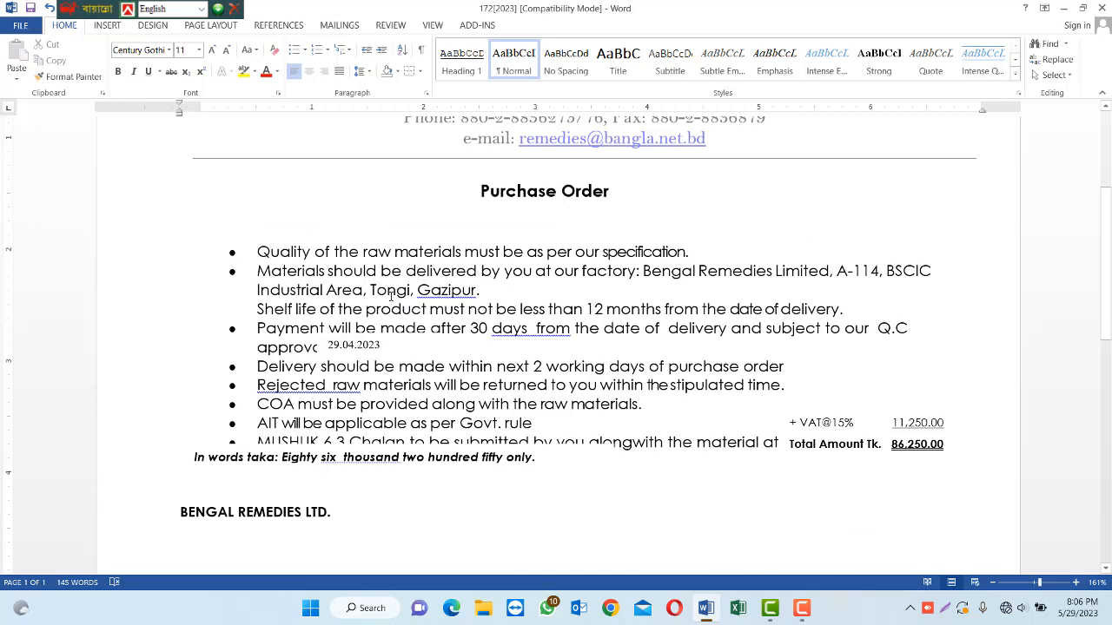
{"action": "key", "text": "ctrl+z"}
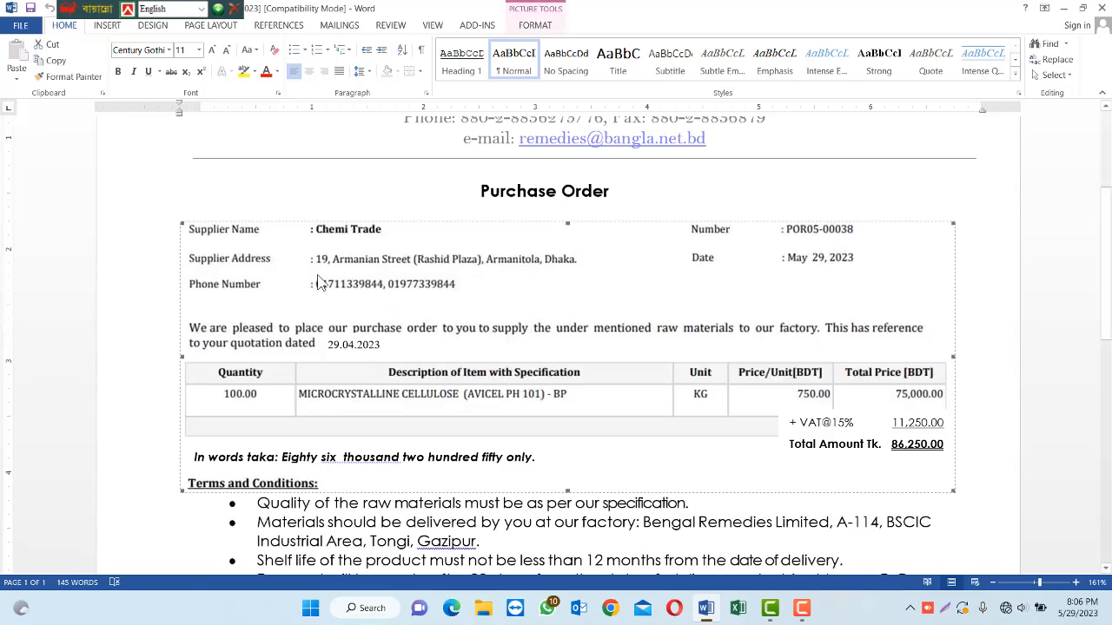
{"action": "key", "text": "Delete"}
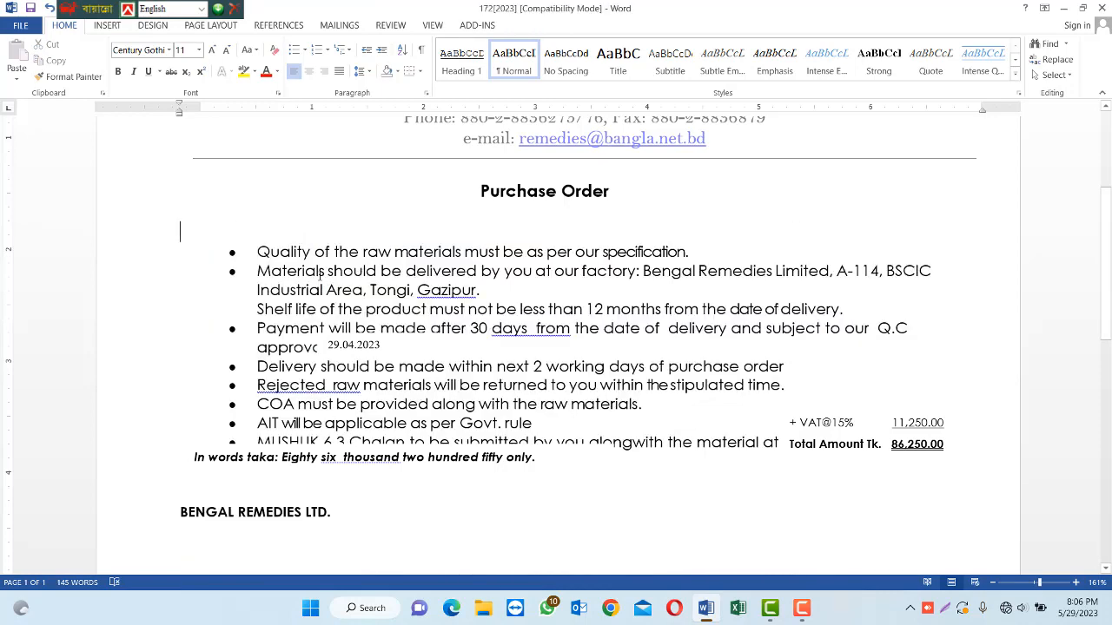
{"action": "key", "text": "ctrl+z"}
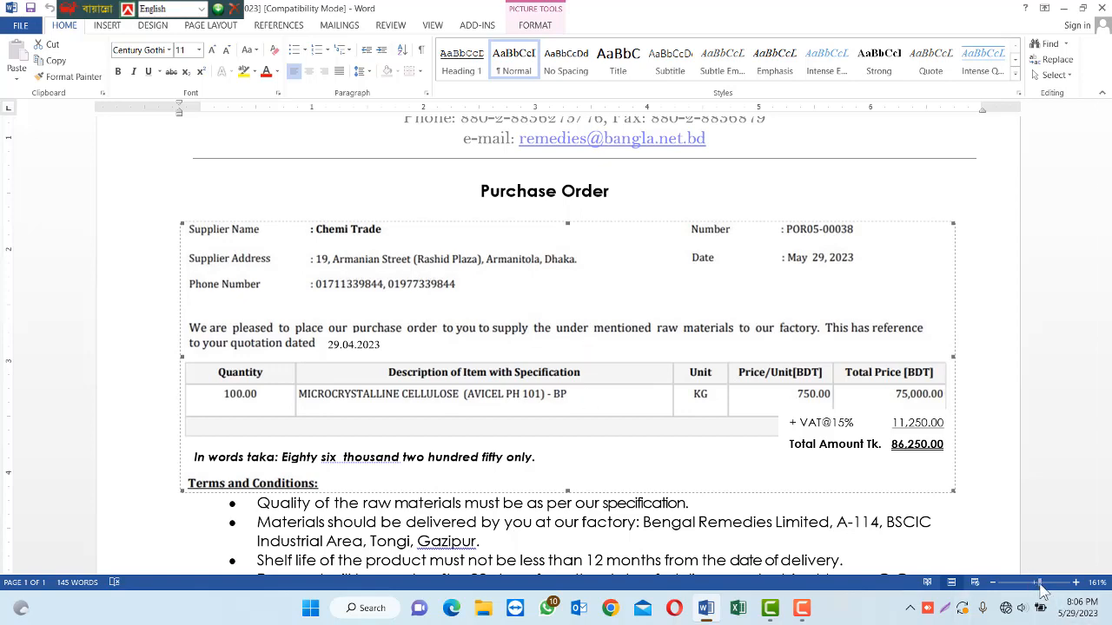
Zoom the purchase order to 276% and bring up the supplier details picture's Format tab.
{"action": "left_click_drag", "start_coordinate": [1040, 582], "coordinate": [1051, 583]}
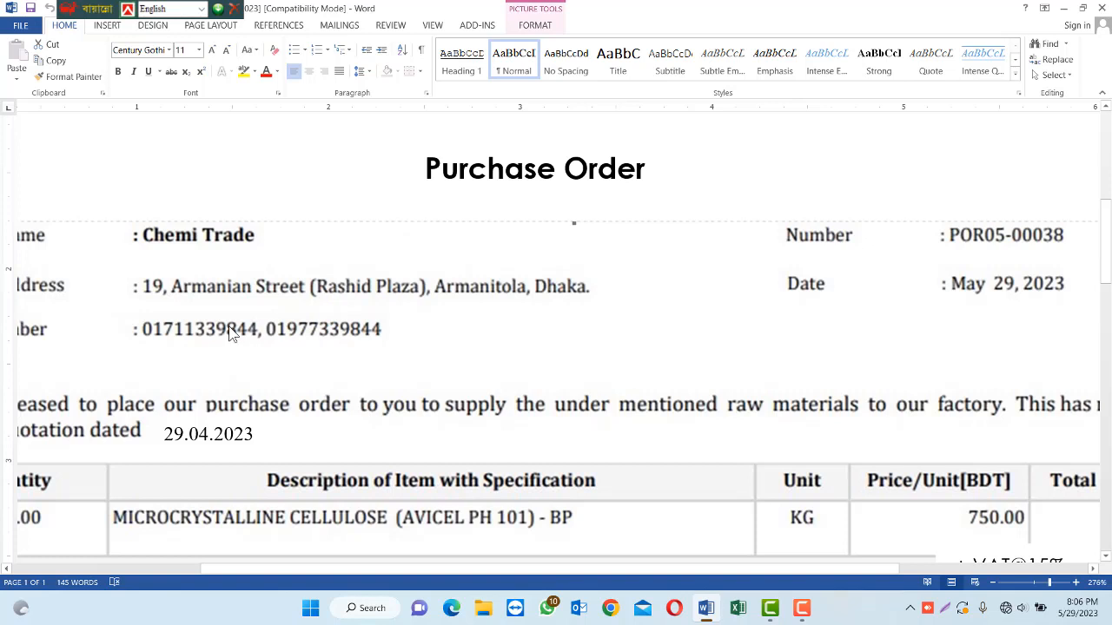
{"action": "double_click", "coordinate": [198, 370]}
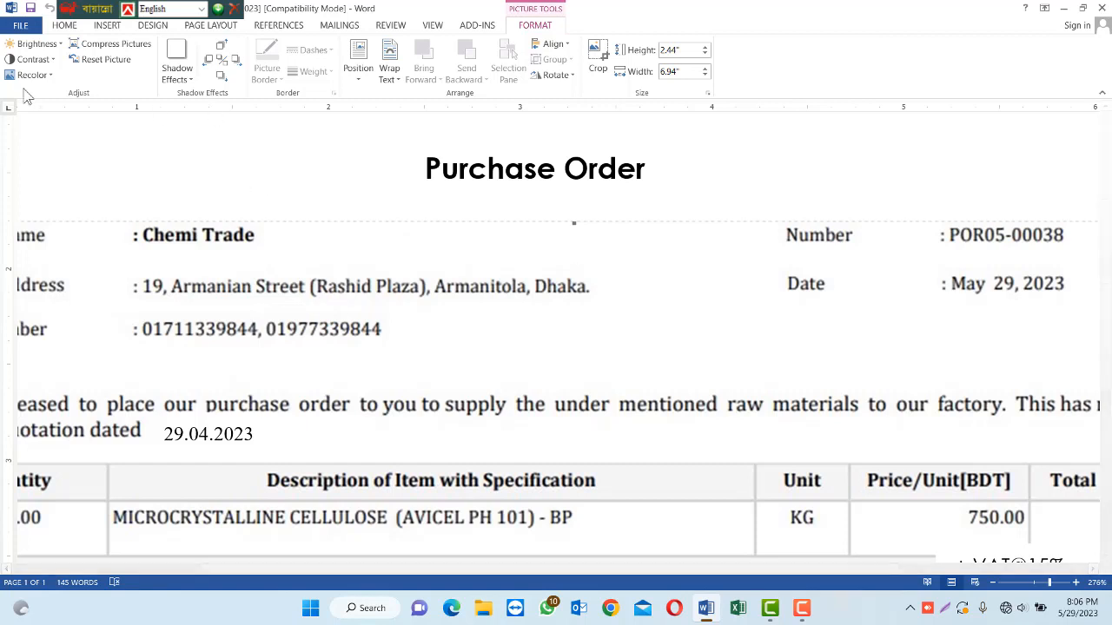
Pick the Text Box shape from the Insert tab's Shapes gallery.
{"action": "left_click", "coordinate": [106, 25]}
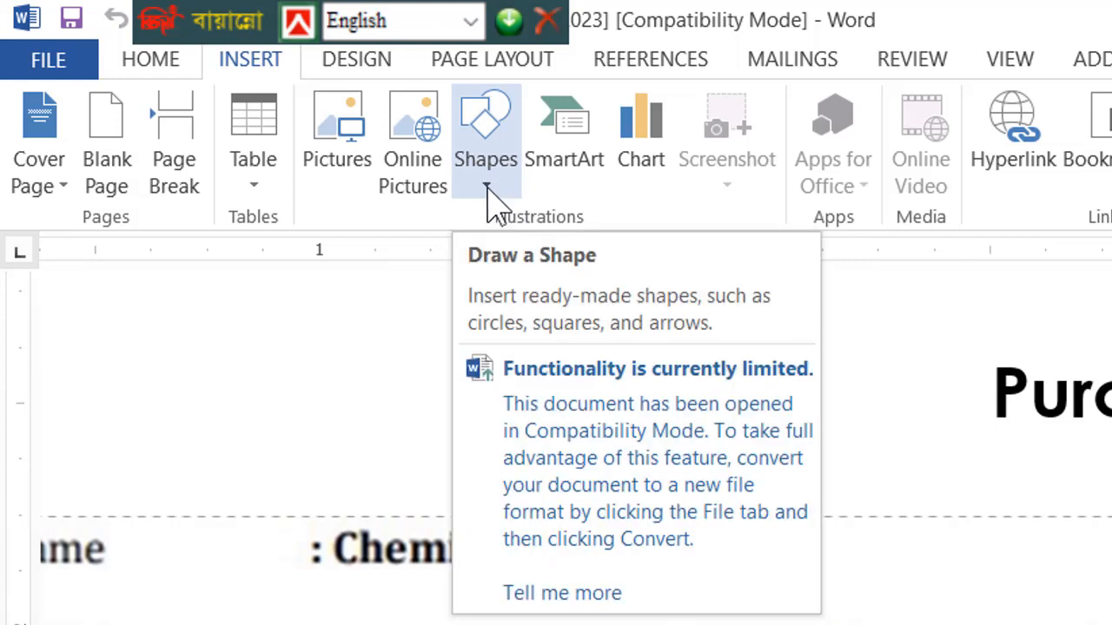
{"action": "left_click", "coordinate": [483, 186]}
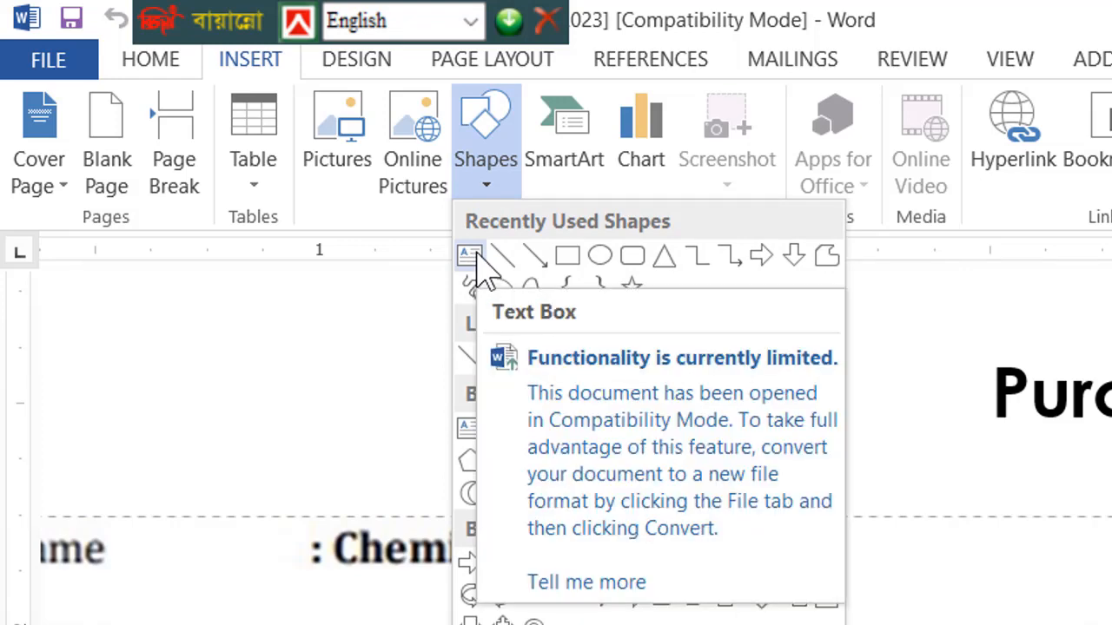
{"action": "left_click", "coordinate": [475, 254]}
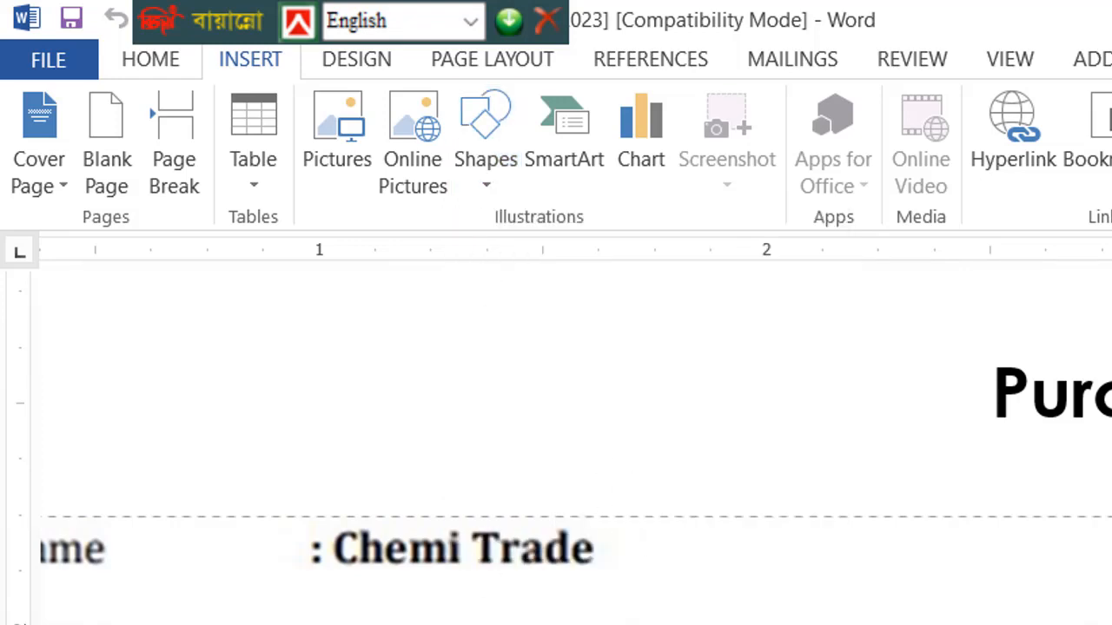
Draw a text box across the address lines, set font size 12, and nudge it down-right.
{"action": "left_click_drag", "start_coordinate": [300, 624], "coordinate": [1016, 624]}
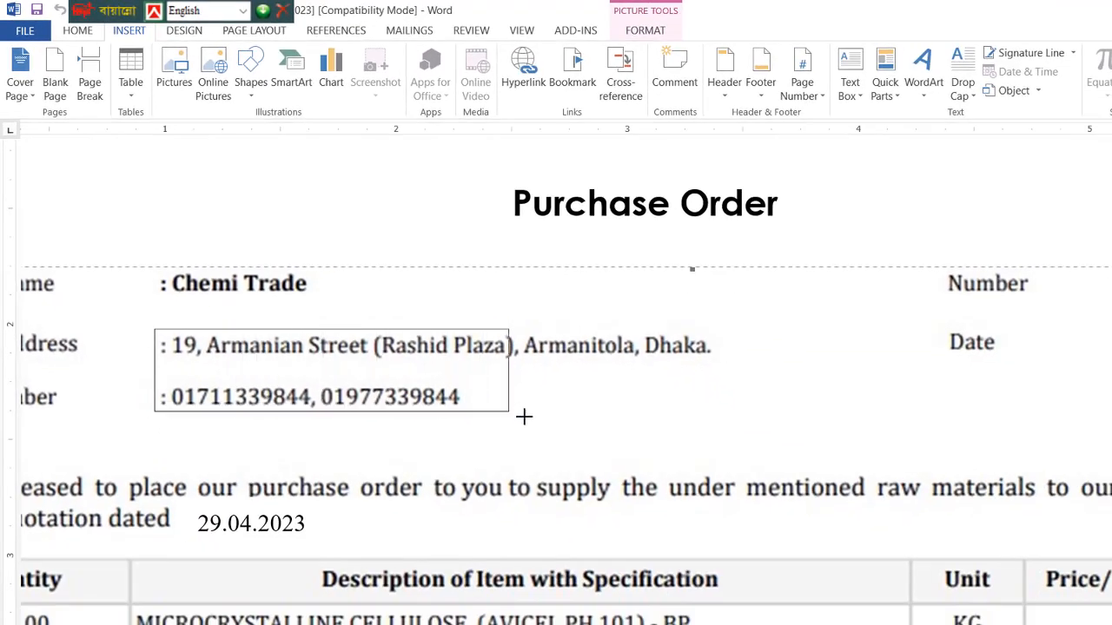
{"action": "left_click_drag", "start_coordinate": [523, 417], "coordinate": [755, 429]}
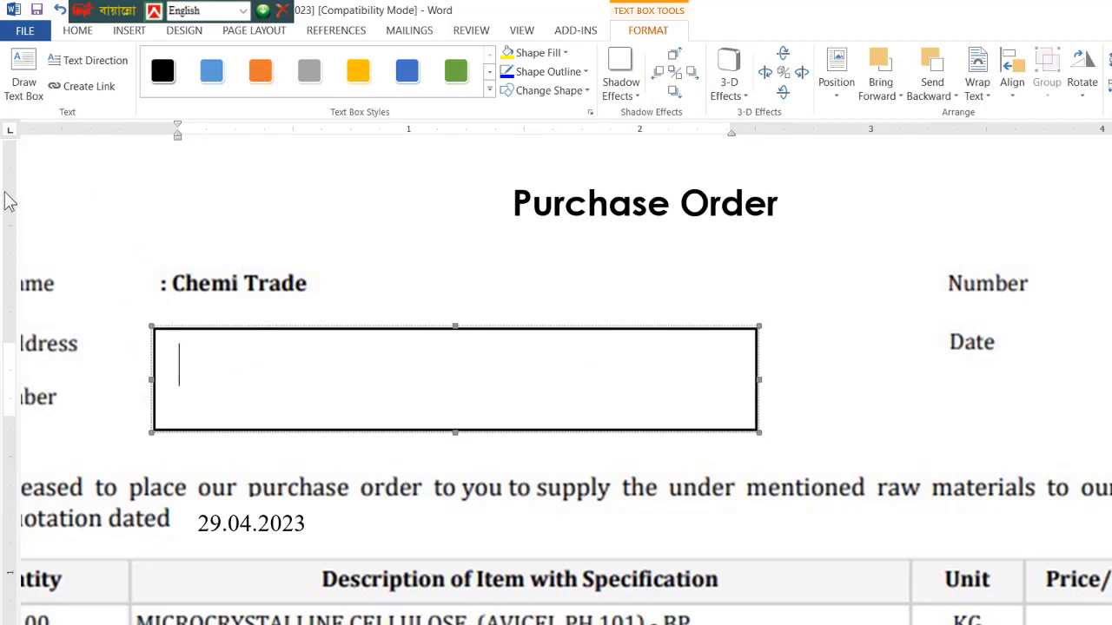
{"action": "left_click", "coordinate": [76, 33]}
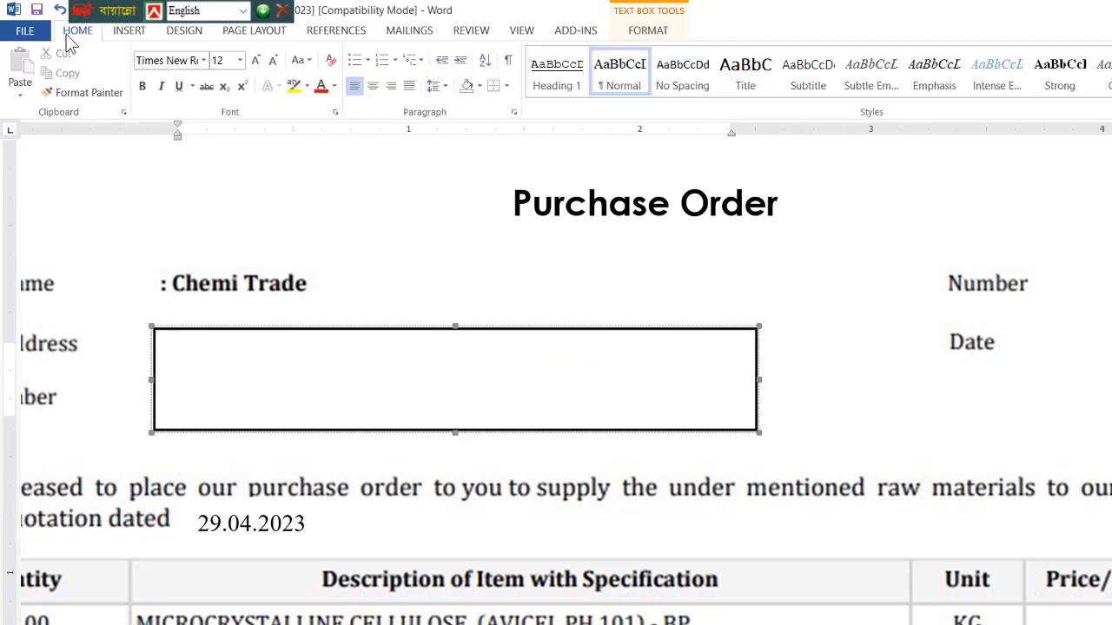
{"action": "left_click", "coordinate": [223, 60]}
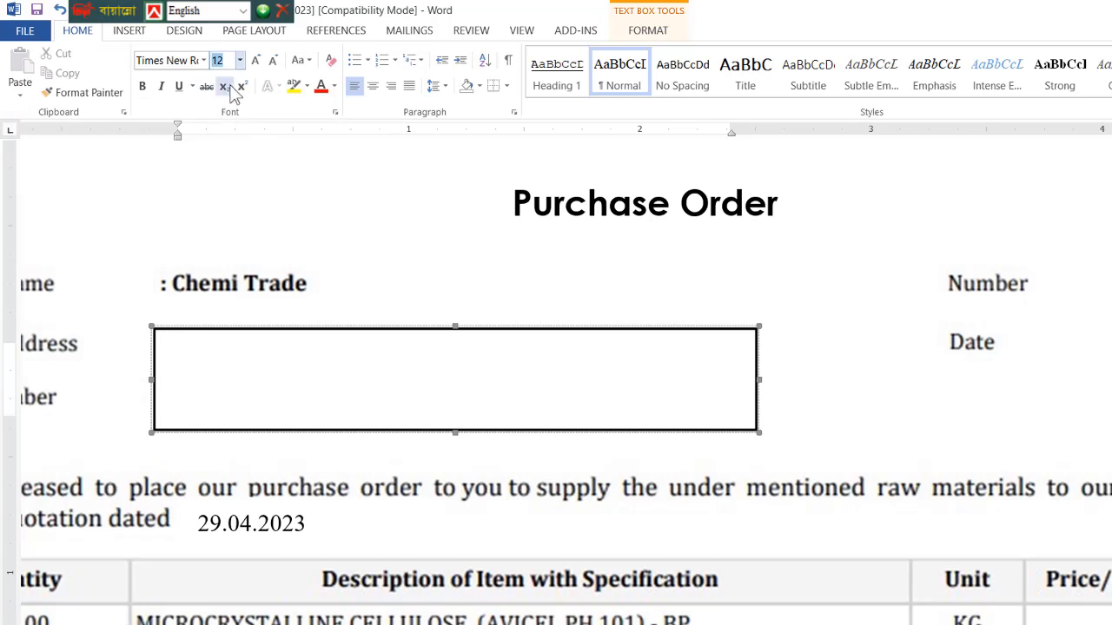
{"action": "type", "text": "12"}
{"action": "key", "text": "Return"}
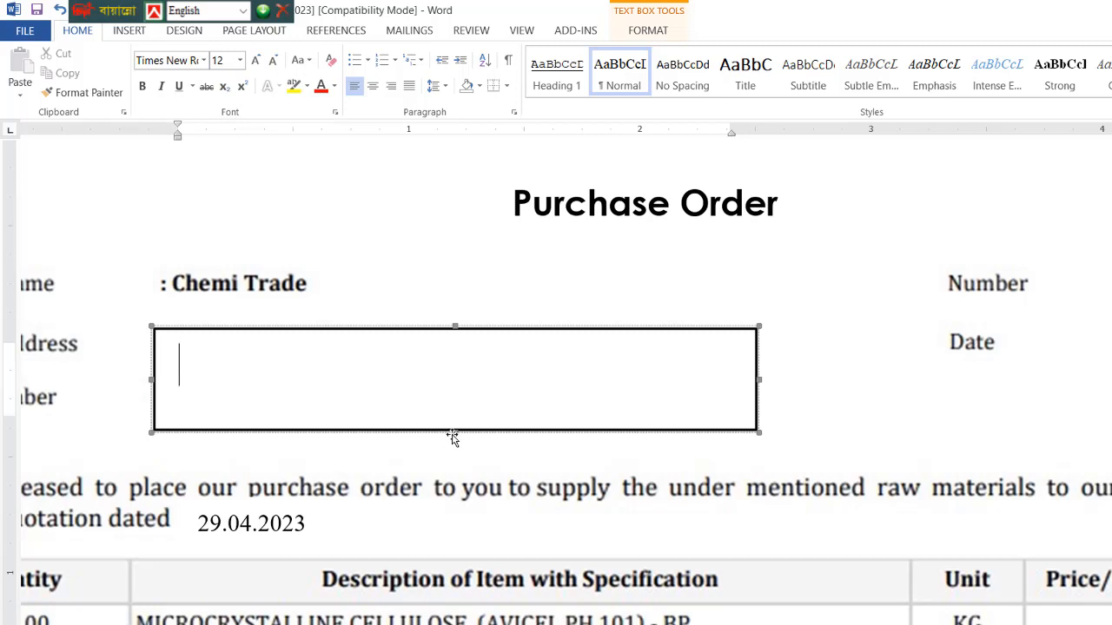
{"action": "left_click_drag", "start_coordinate": [453, 432], "coordinate": [461, 467]}
Type the supplier's street address into the text box, capitalising Bagicha, then start a new line.
{"action": "left_click", "coordinate": [183, 348]}
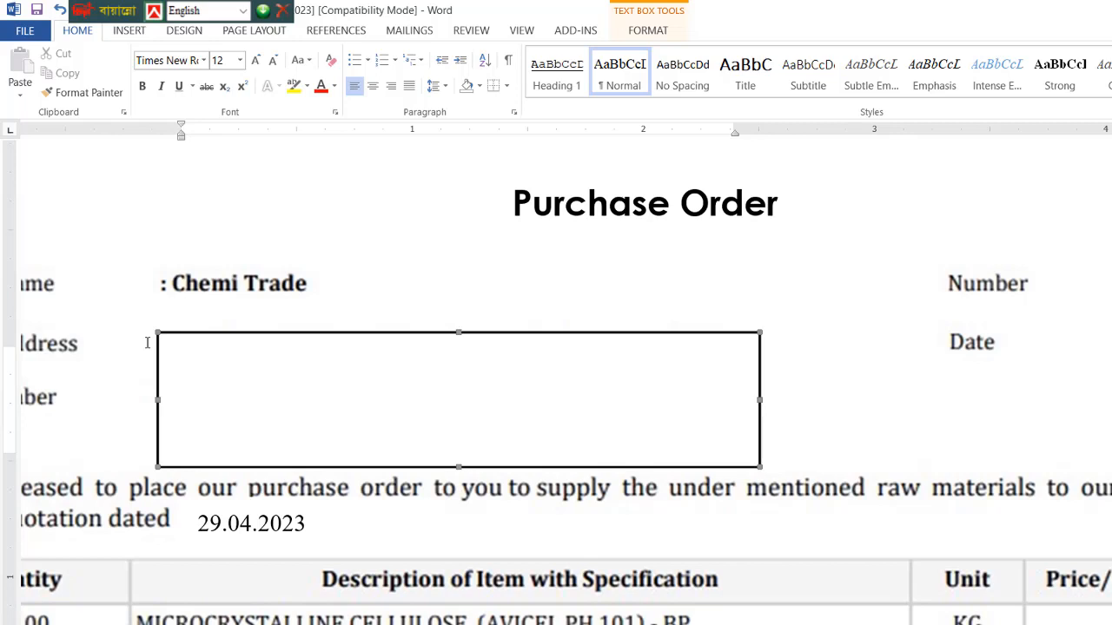
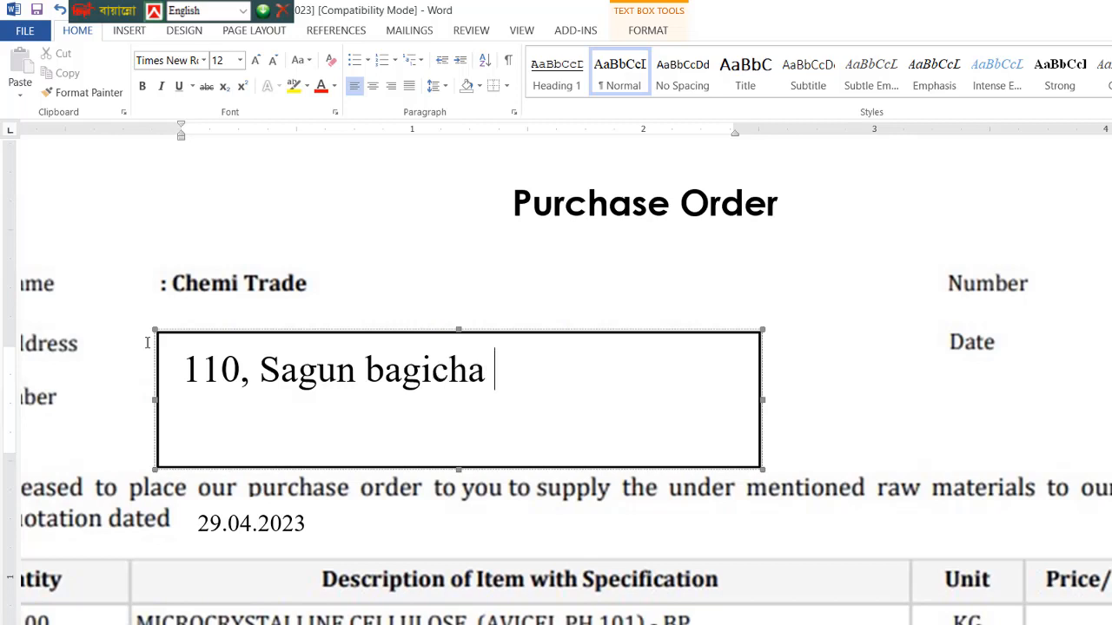
{"action": "key", "text": "Left"}
{"action": "key", "text": "Left"}
{"action": "key", "text": "Left"}
{"action": "key", "text": "Left"}
{"action": "key", "text": "Left"}
{"action": "key", "text": "Left"}
{"action": "key", "text": "Left"}
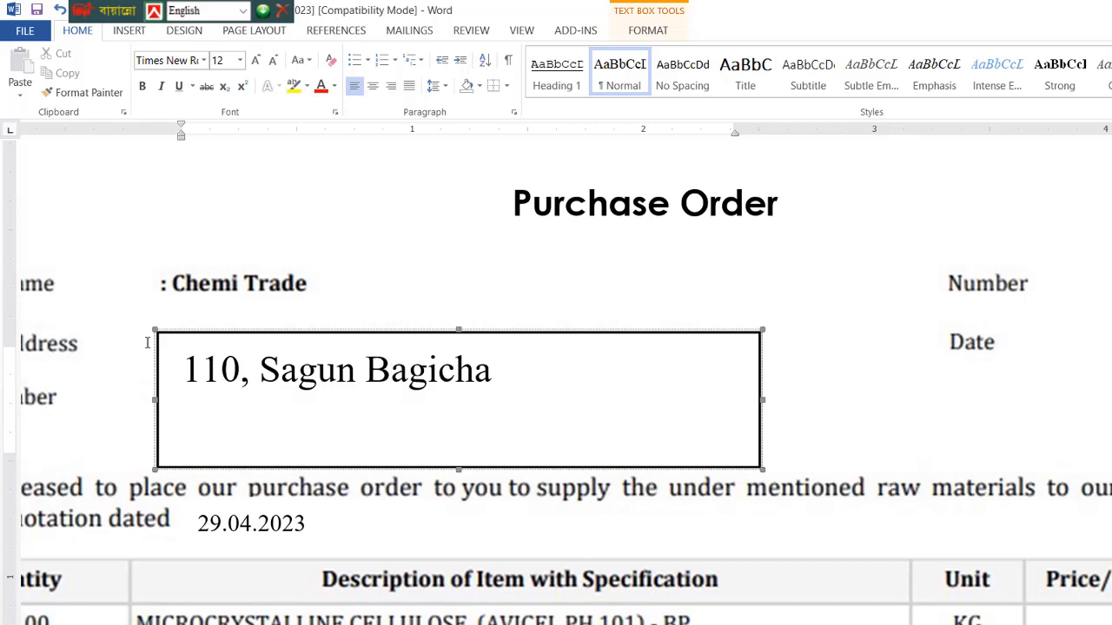
{"action": "key", "text": "Right"}
{"action": "key", "text": "Right"}
{"action": "key", "text": "Right"}
{"action": "key", "text": "Right"}
{"action": "key", "text": "Right"}
{"action": "key", "text": "Right"}
{"action": "key", "text": "End"}
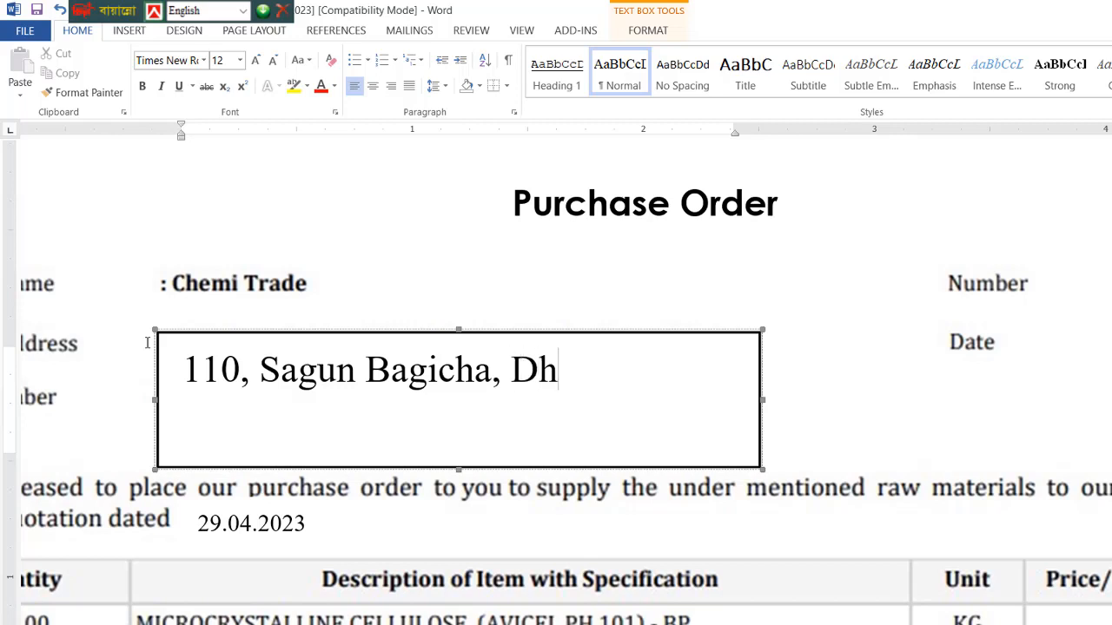
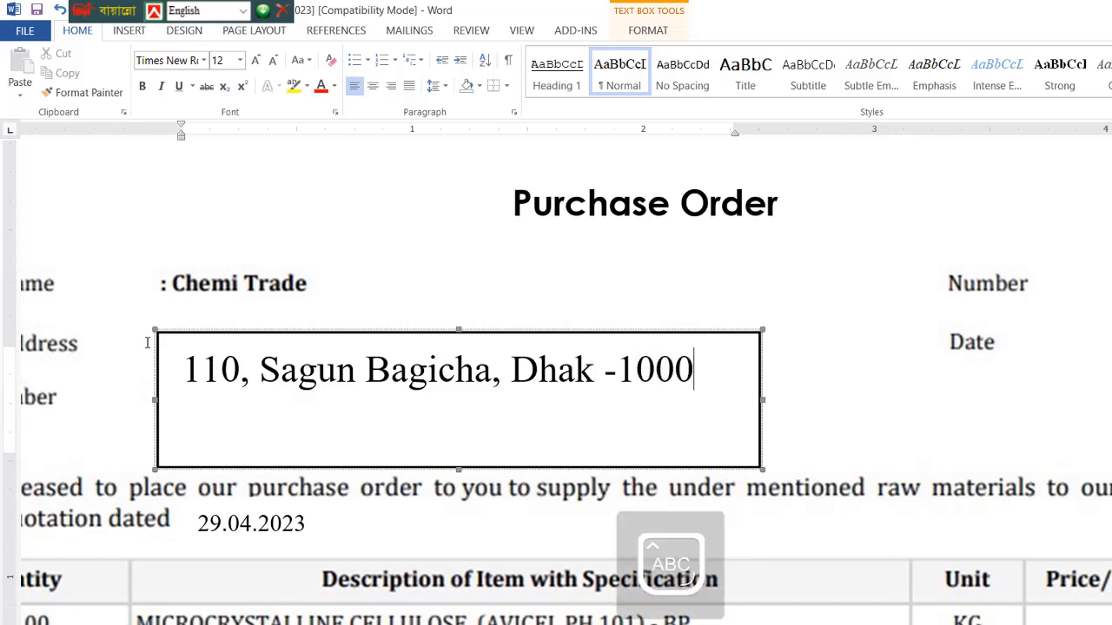
{"action": "key", "text": "Return"}
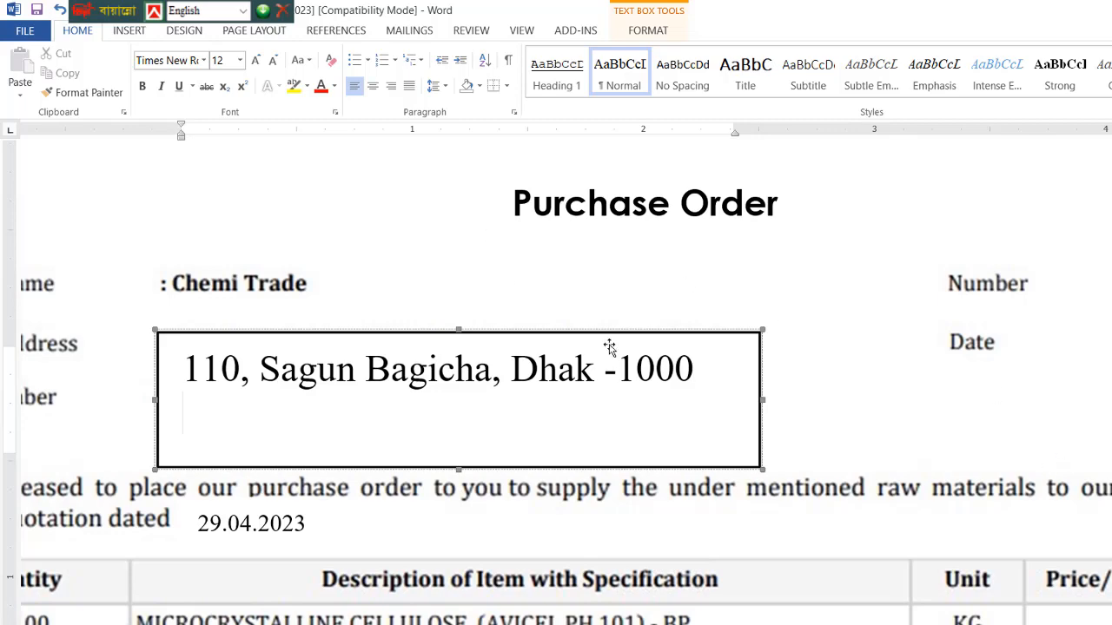
Enter the supplier's two phone numbers, separated by a comma, on the box's second line.
{"action": "key", "text": "Caps_Lock"}
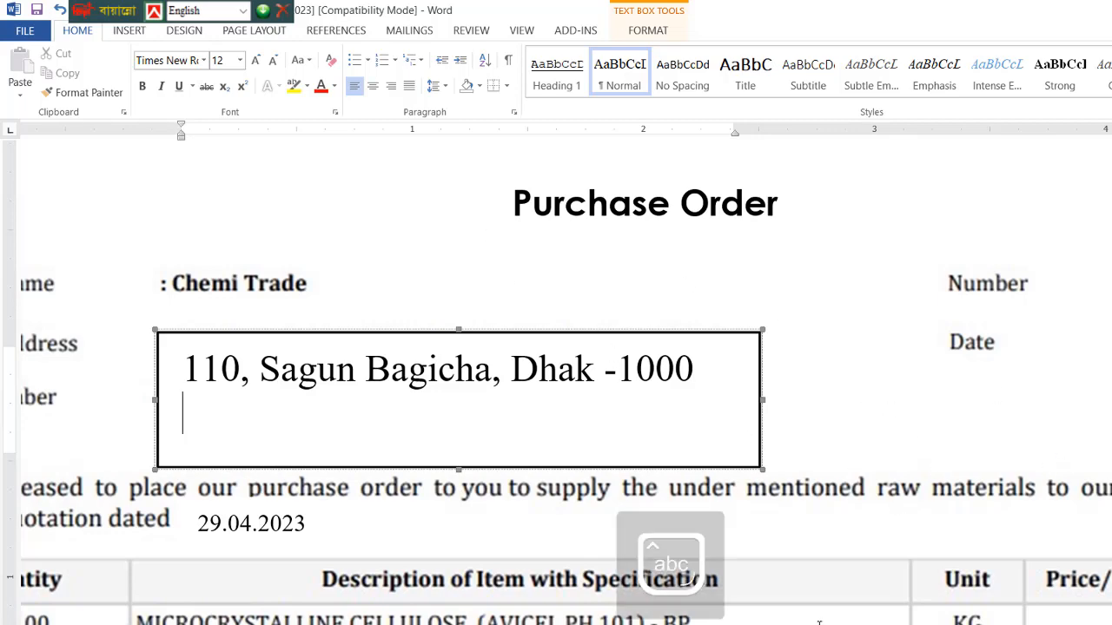
{"action": "left_click_drag", "start_coordinate": [858, 624], "coordinate": [765, 624]}
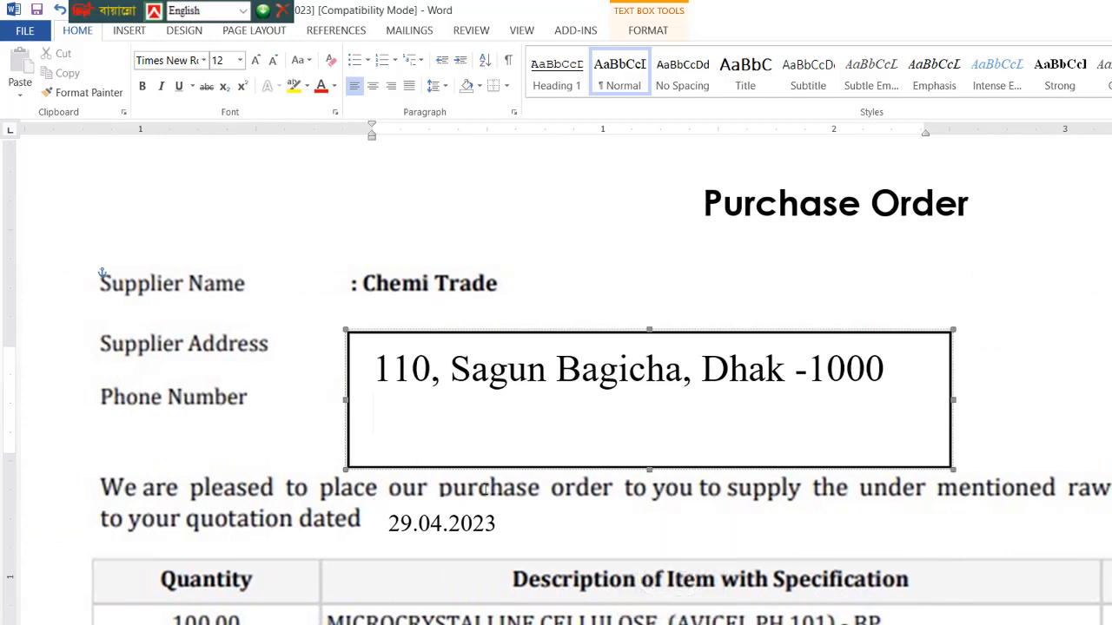
{"action": "key", "text": "Page_Up"}
{"action": "key", "text": "Down"}
{"action": "key", "text": "Down"}
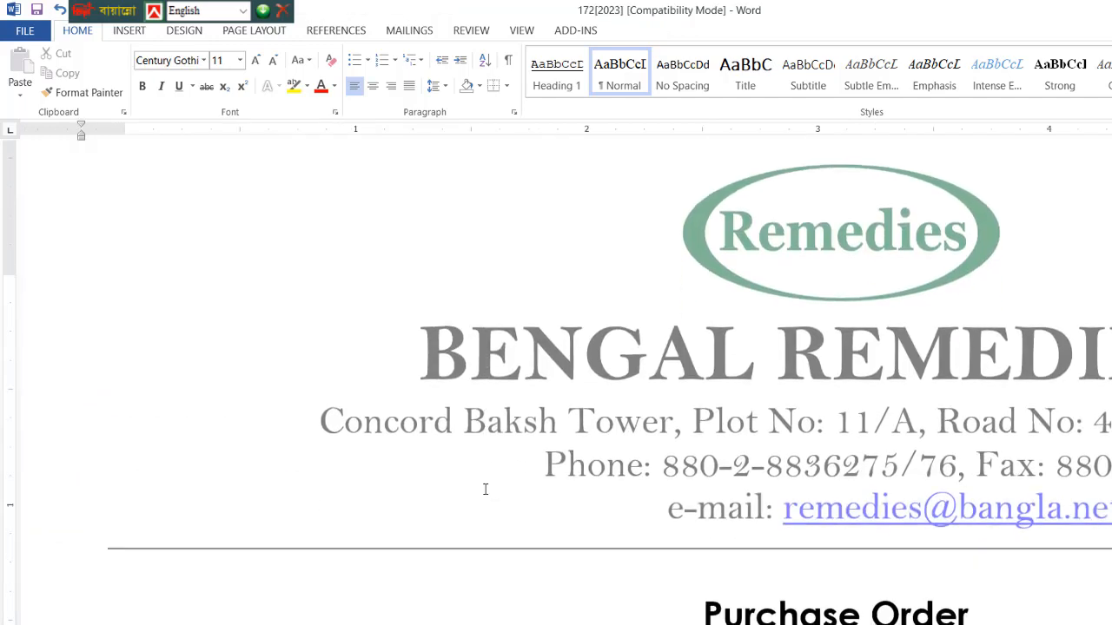
{"action": "scroll", "coordinate": [497, 476], "scroll_direction": "down", "scroll_amount": 5}
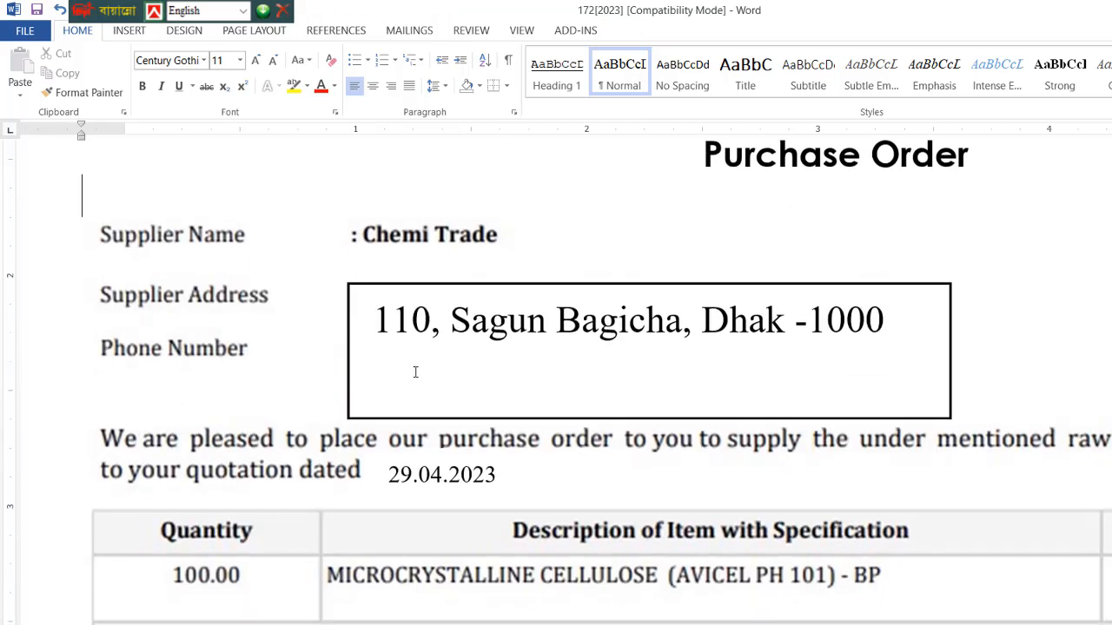
{"action": "left_click", "coordinate": [414, 372]}
{"action": "key", "text": "Num_Lock"}
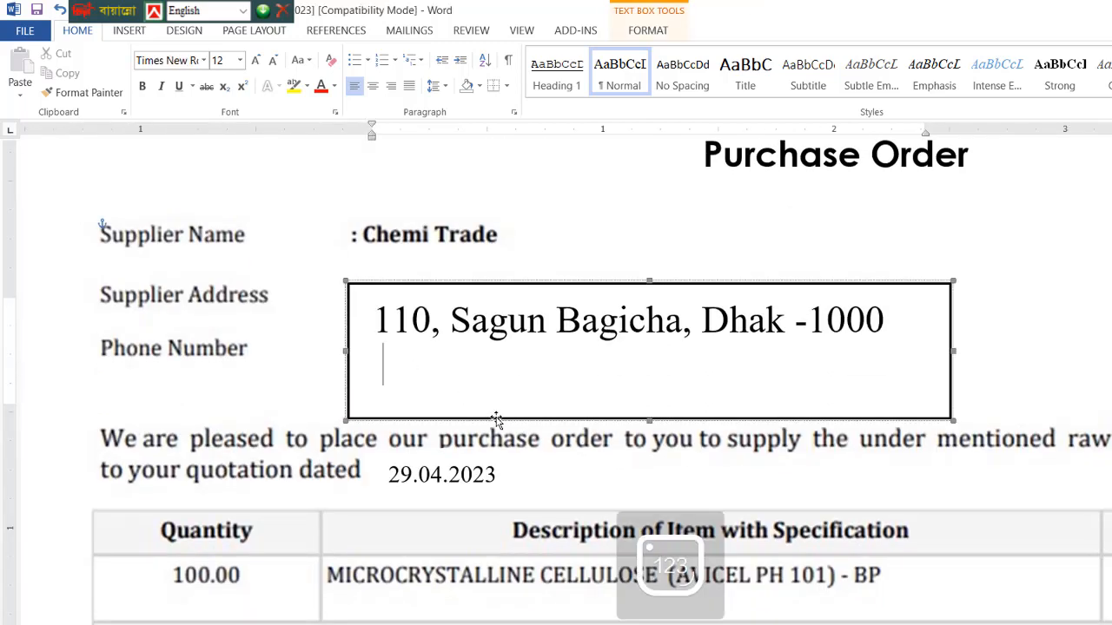
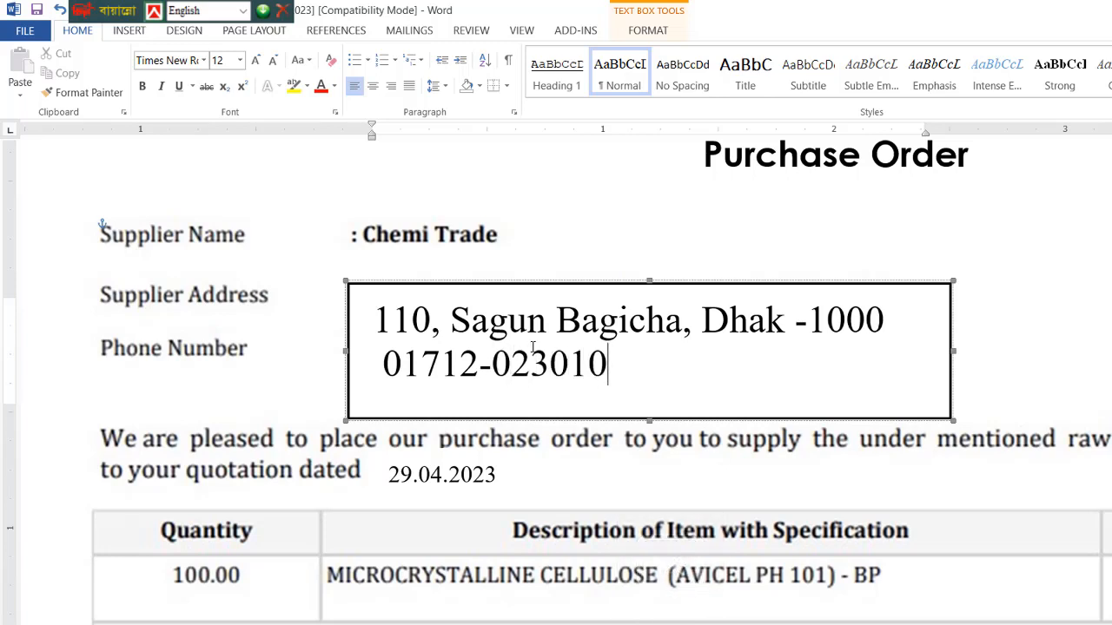
{"action": "type", "text": ",01"}
{"action": "key", "text": "BackSpace"}
{"action": "key", "text": "BackSpace"}
{"action": "key", "text": "Left"}
{"action": "key", "text": "Left"}
{"action": "key", "text": "Left"}
{"action": "key", "text": "Left"}
{"action": "key", "text": "Left"}
{"action": "key", "text": "Left"}
{"action": "key", "text": "Left"}
{"action": "key", "text": "Left"}
{"action": "key", "text": "Left"}
{"action": "key", "text": "Left"}
{"action": "key", "text": "Left"}
{"action": "key", "text": "Left"}
{"action": "key", "text": "Left"}
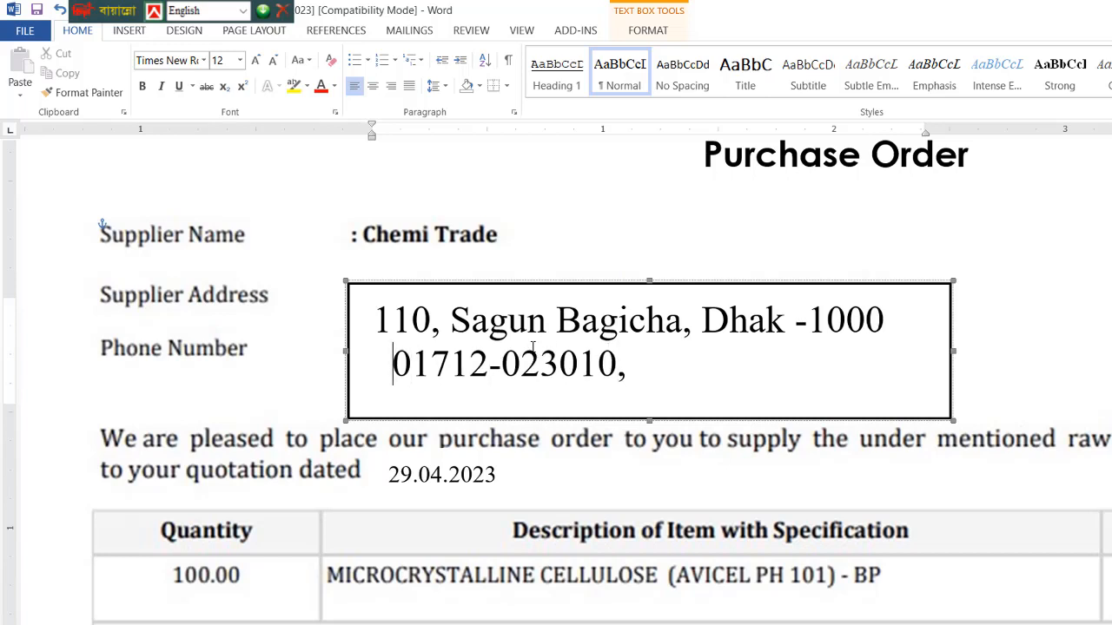
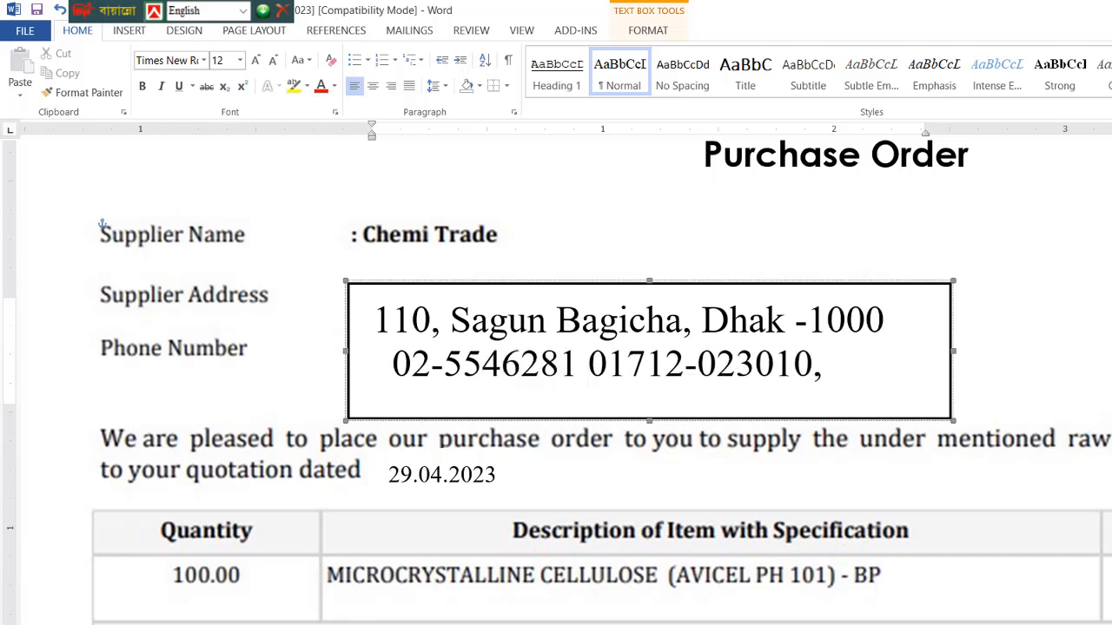
{"action": "key", "text": "Left"}
{"action": "type", "text": ","}
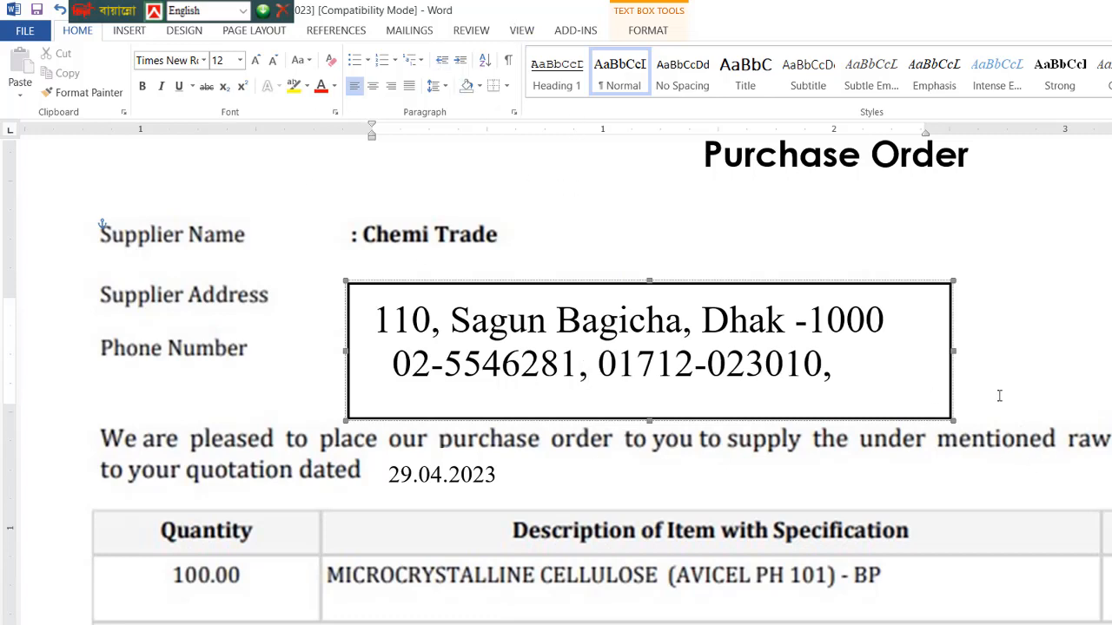
{"action": "left_click", "coordinate": [1038, 356]}
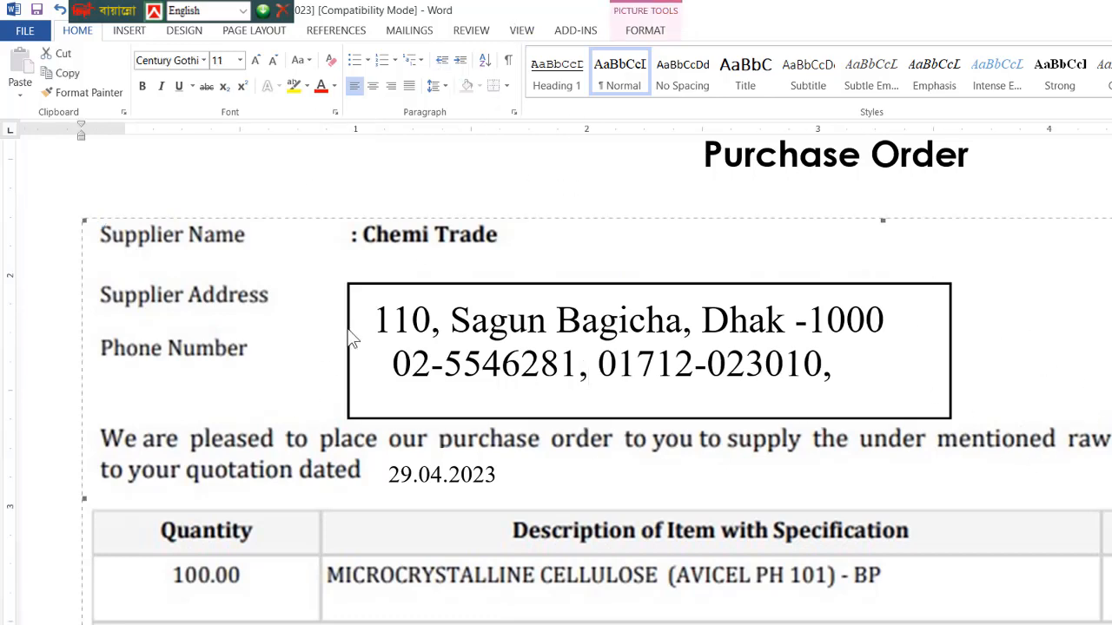
Move the address text box up and left, then enlarge it slightly from its bottom-right corner.
{"action": "left_click", "coordinate": [391, 288]}
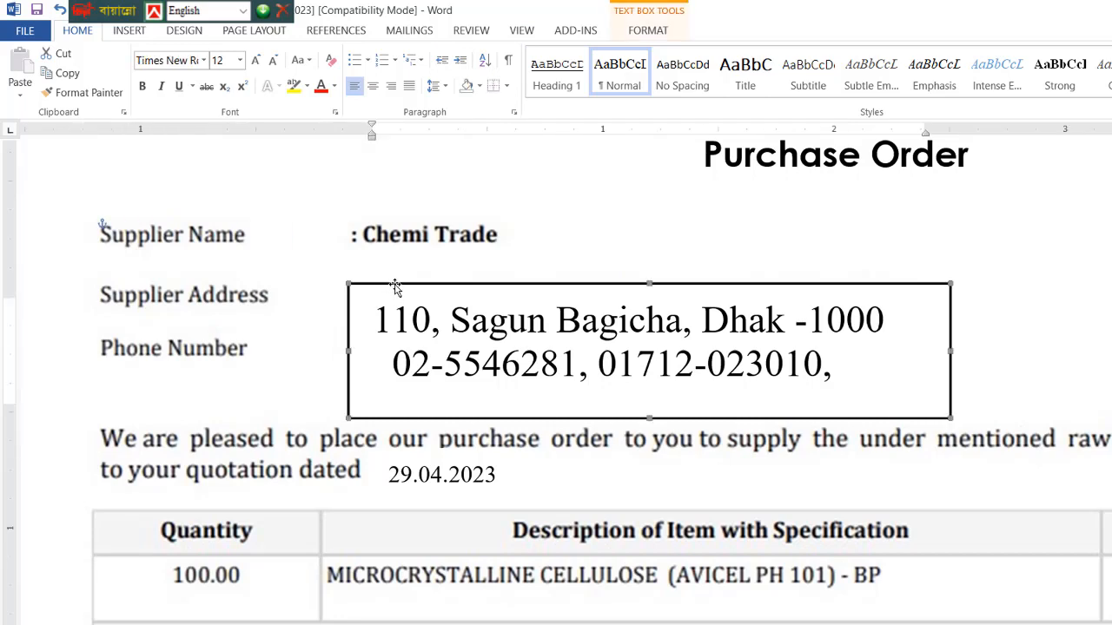
{"action": "left_click_drag", "start_coordinate": [395, 287], "coordinate": [362, 268]}
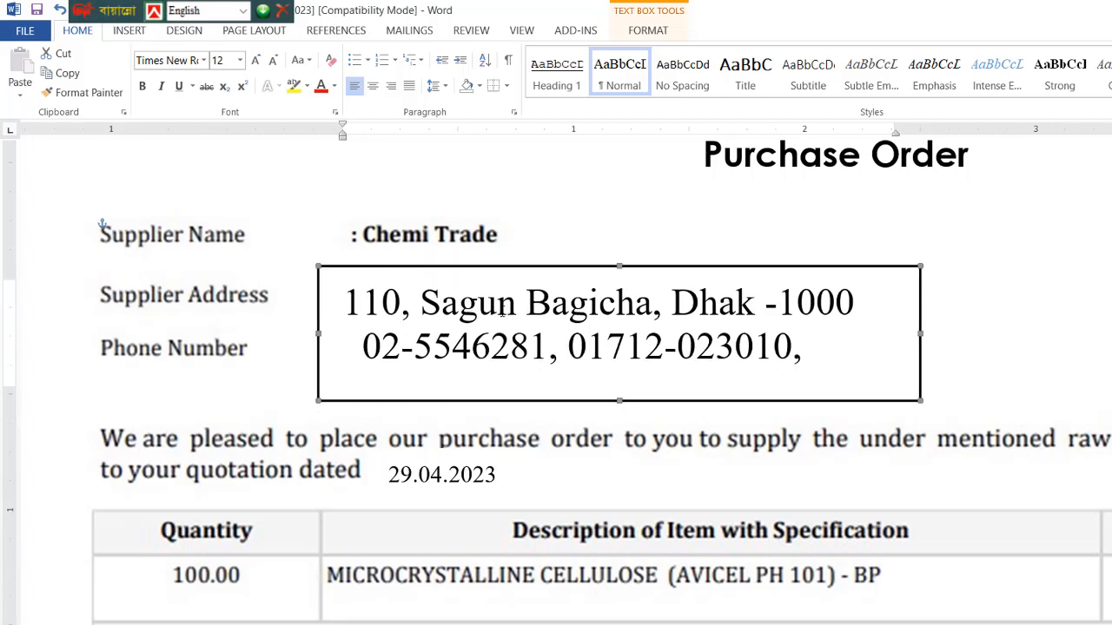
{"action": "left_click", "coordinate": [962, 363]}
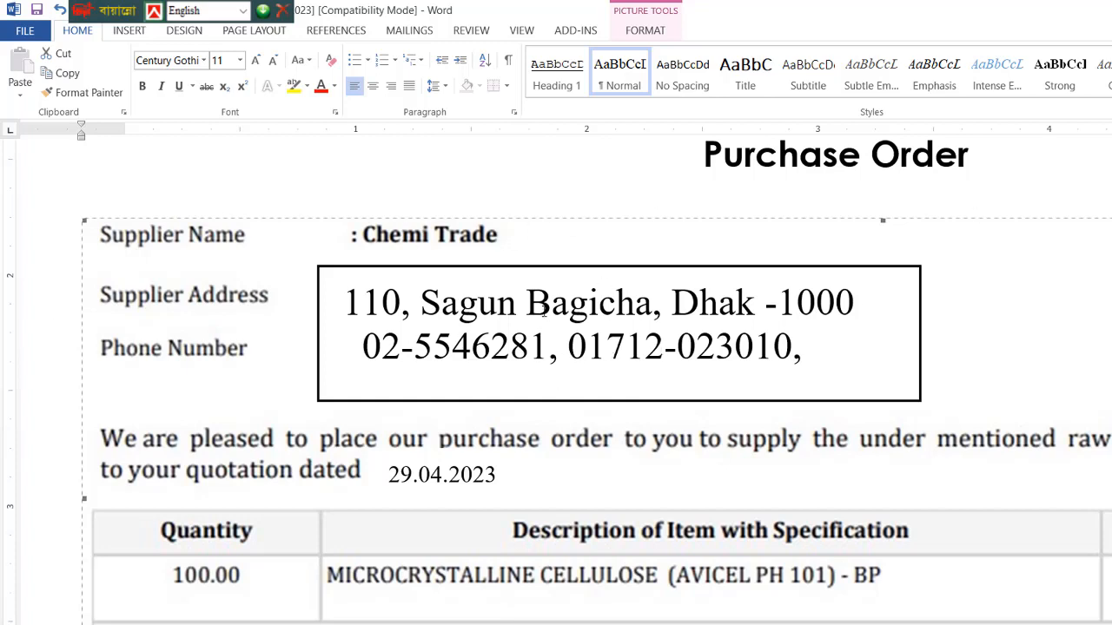
{"action": "left_click", "coordinate": [400, 269]}
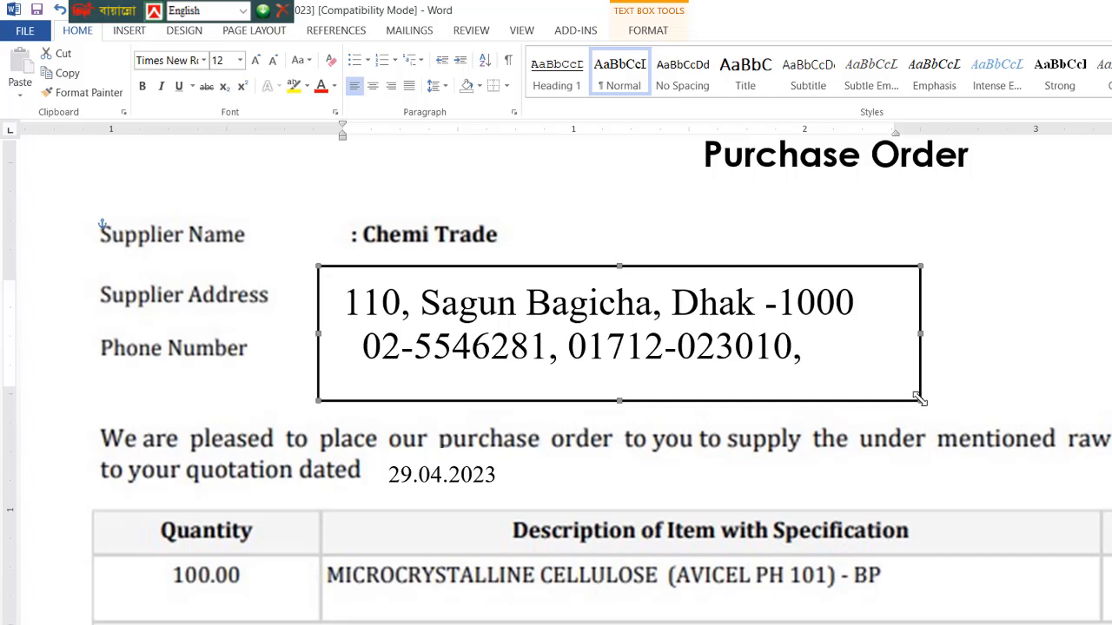
{"action": "left_click_drag", "start_coordinate": [921, 400], "coordinate": [938, 417]}
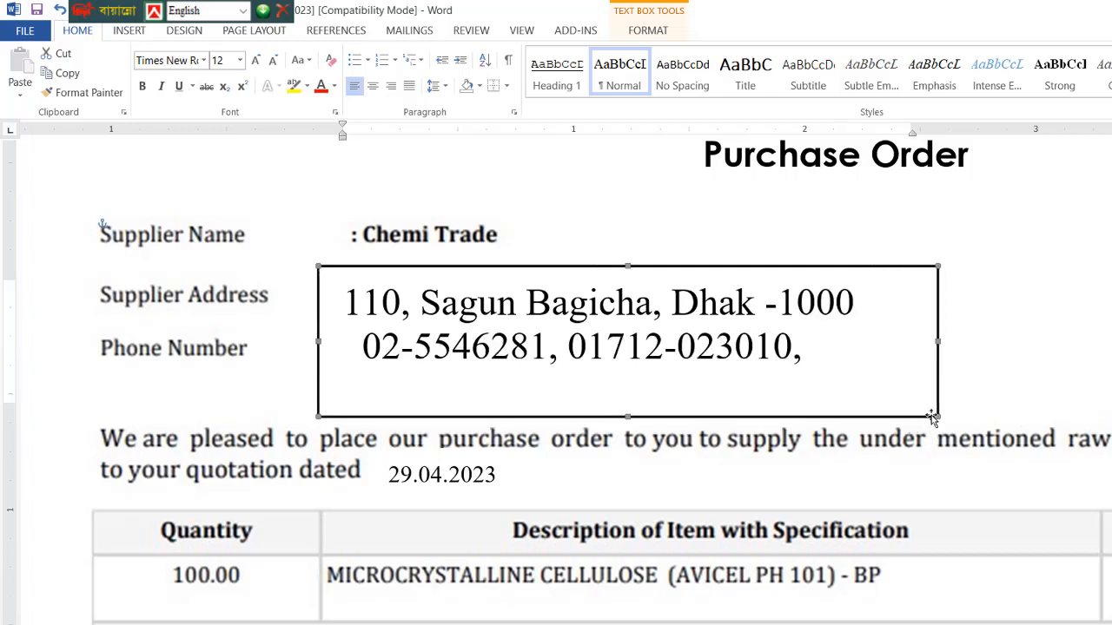
Set the address text box's Line Color to No Color in Format Text Box.
{"action": "right_click", "coordinate": [931, 416]}
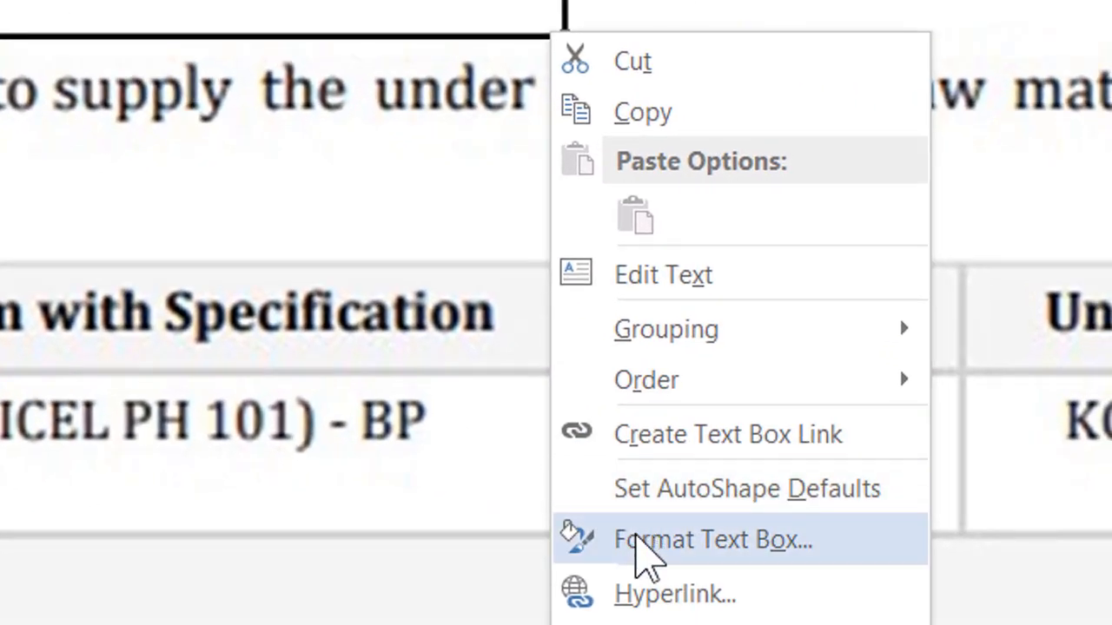
{"action": "left_click", "coordinate": [641, 545]}
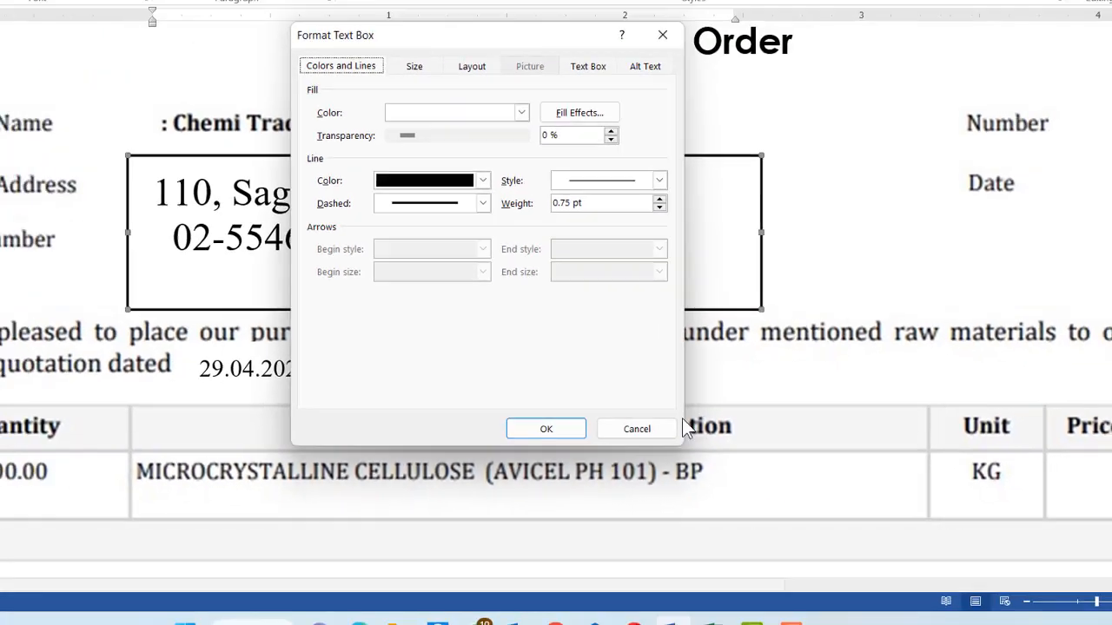
{"action": "left_click", "coordinate": [495, 191]}
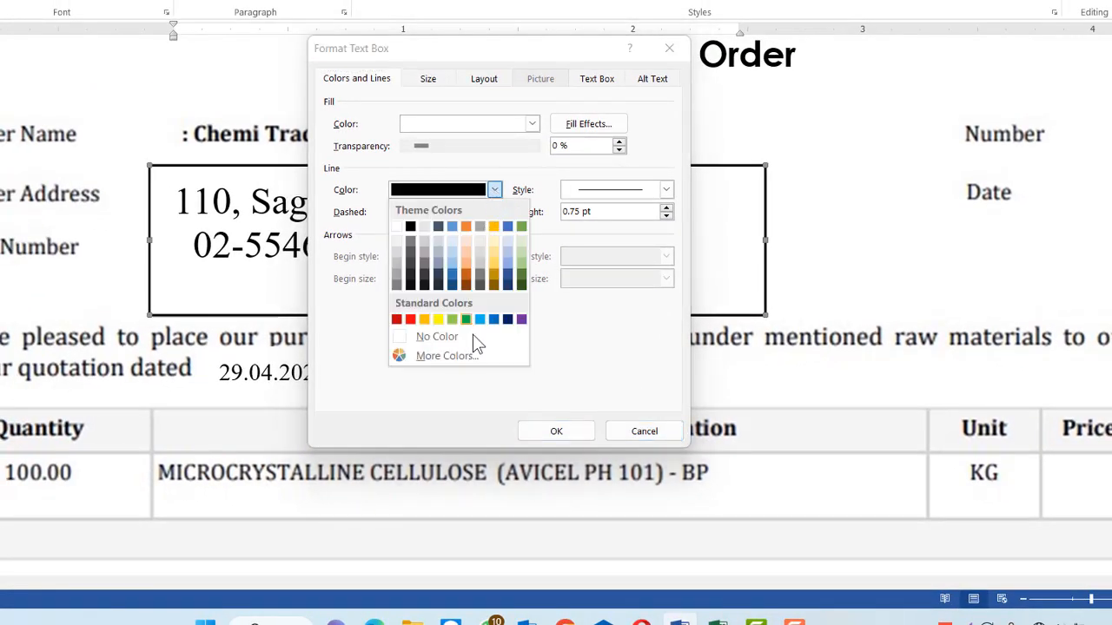
{"action": "left_click", "coordinate": [455, 335]}
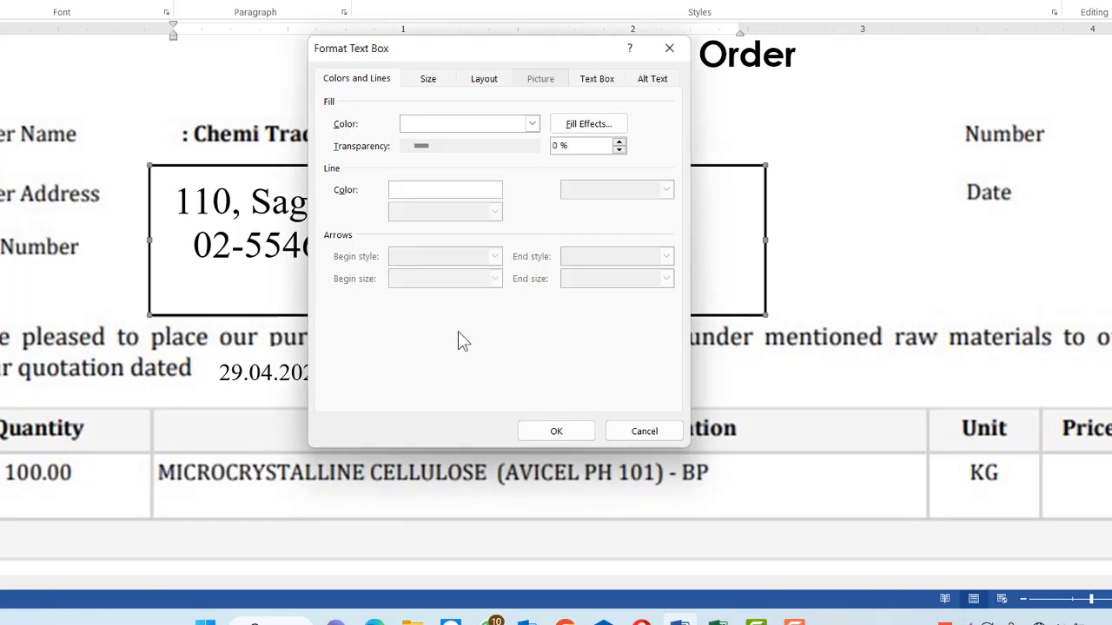
{"action": "left_click", "coordinate": [554, 432]}
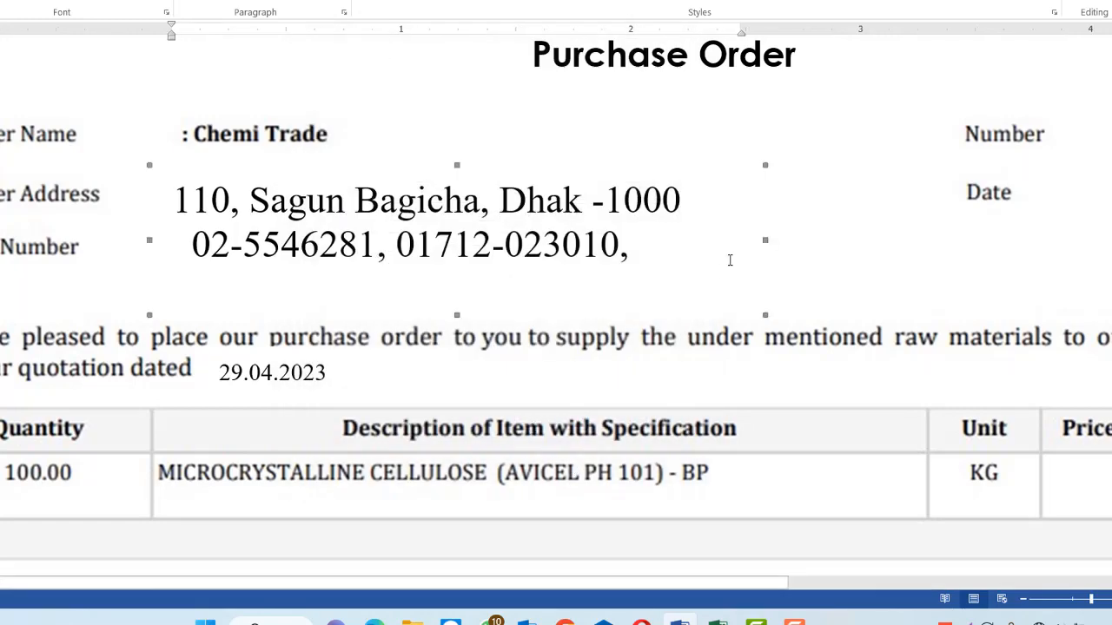
{"action": "left_click", "coordinate": [262, 247]}
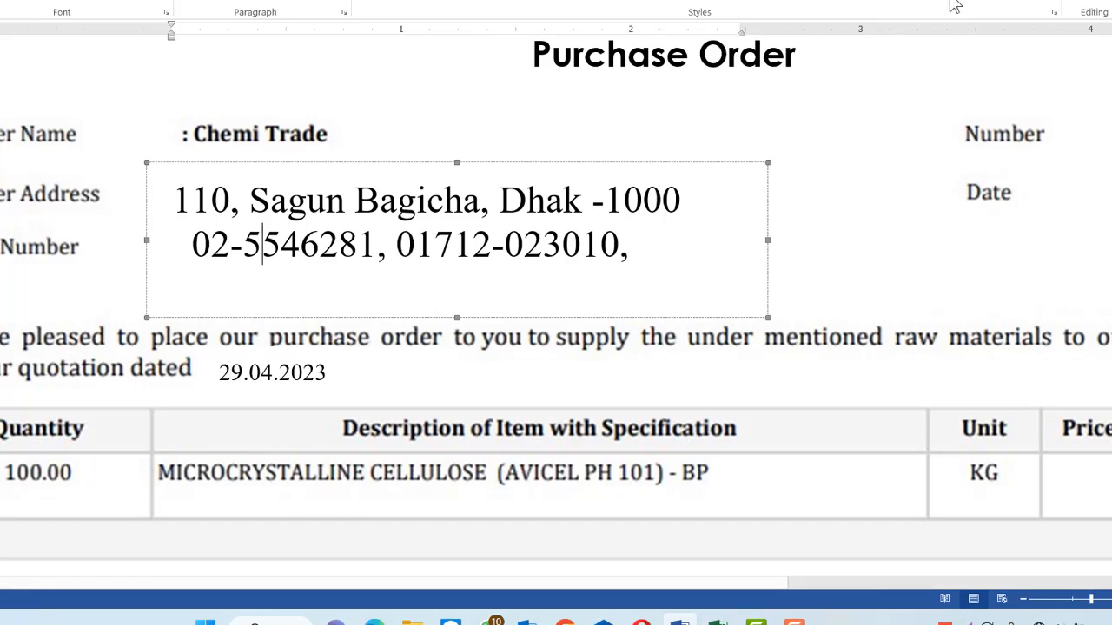
Press Win+D to hide the Purchase Order window and show the desktop.
{"action": "key", "text": "super+d"}
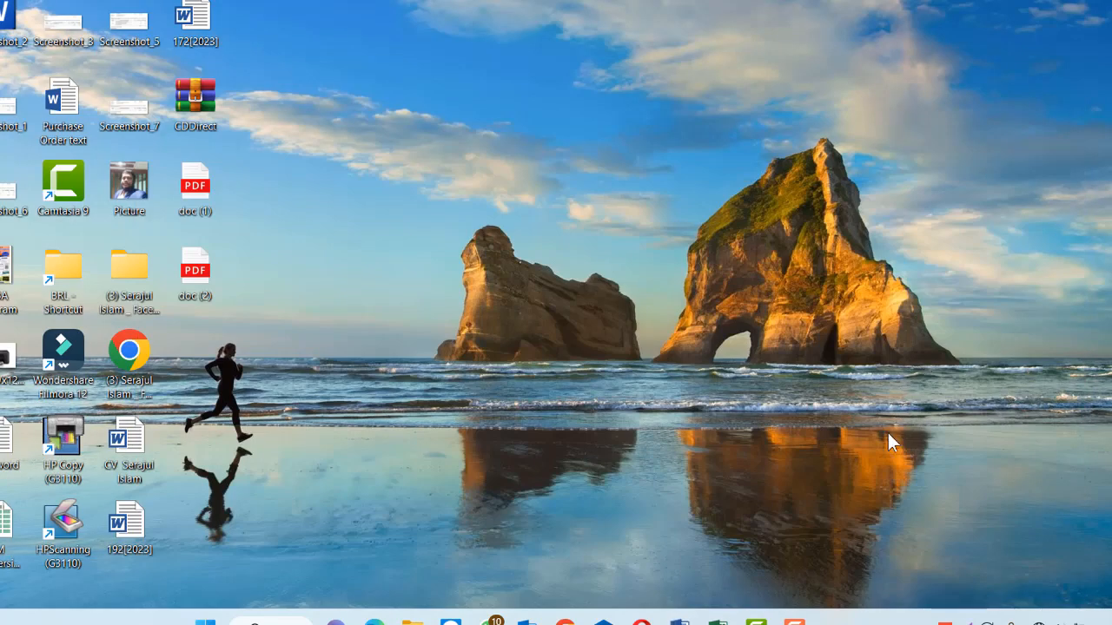
Pause the recorder and bring the CV document with the portrait photo to the front.
{"action": "left_click", "coordinate": [792, 620]}
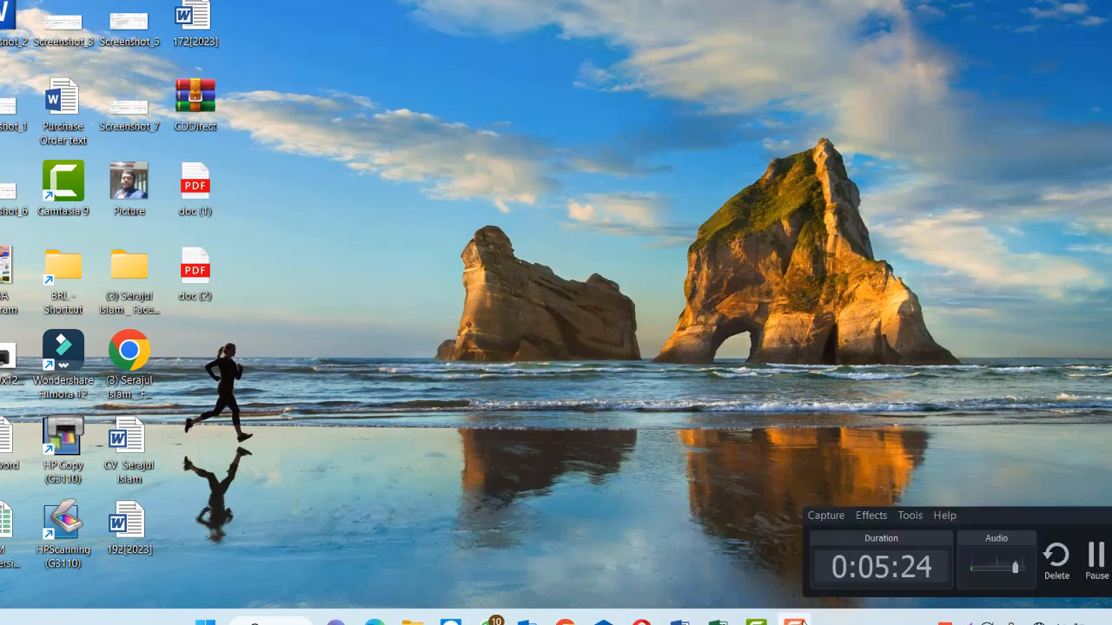
{"action": "left_click", "coordinate": [1095, 557]}
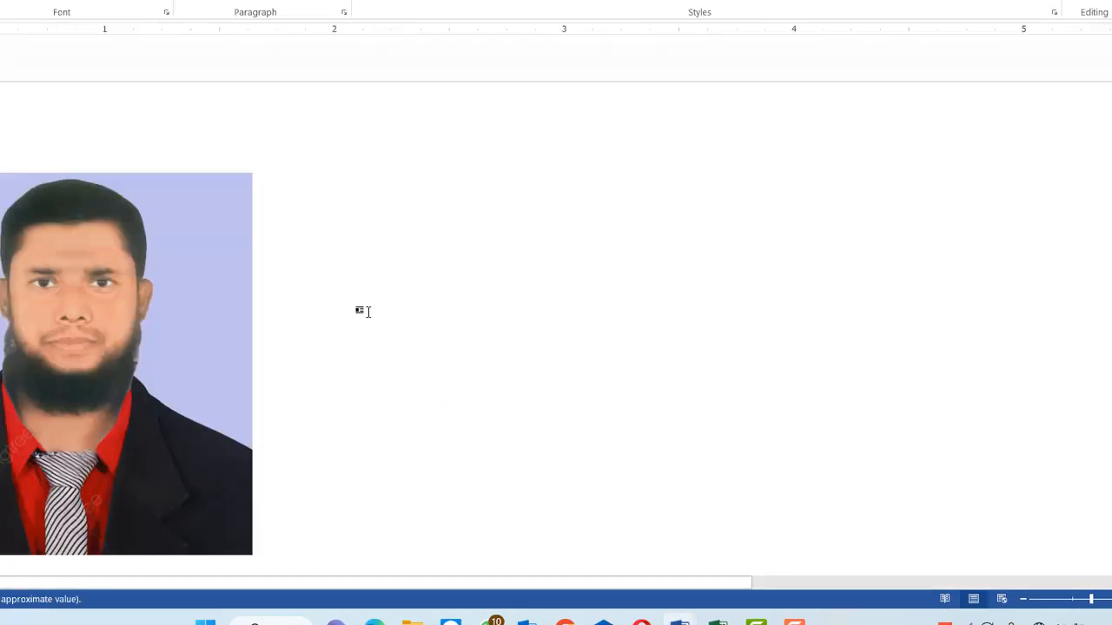
{"action": "scroll", "coordinate": [367, 311], "scroll_direction": "down", "scroll_amount": 15}
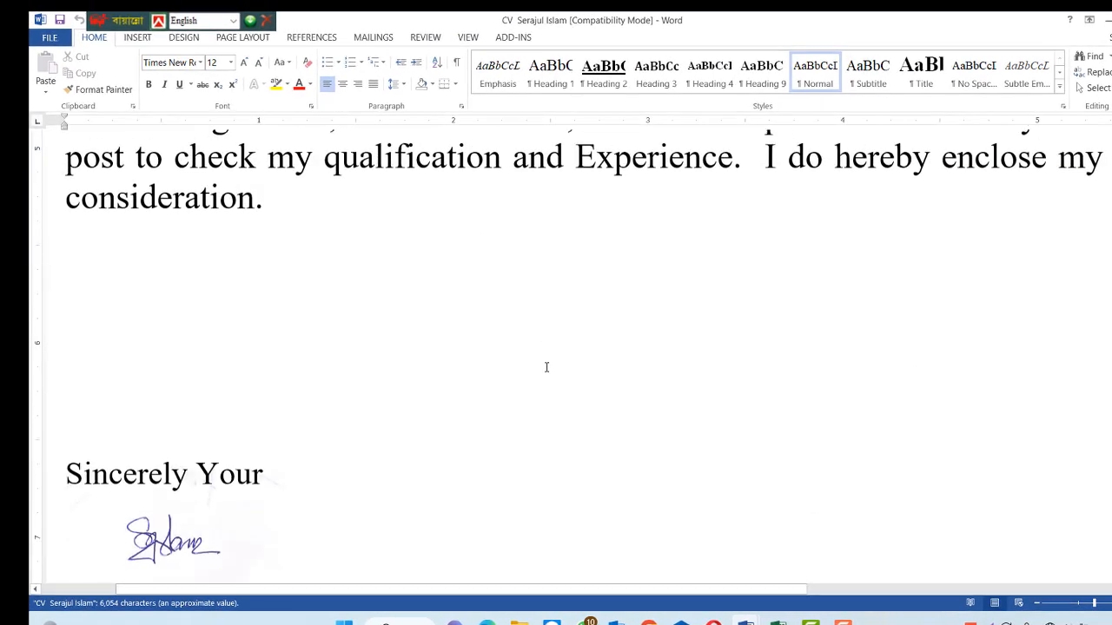
{"action": "scroll", "coordinate": [546, 367], "scroll_direction": "up", "scroll_amount": 3}
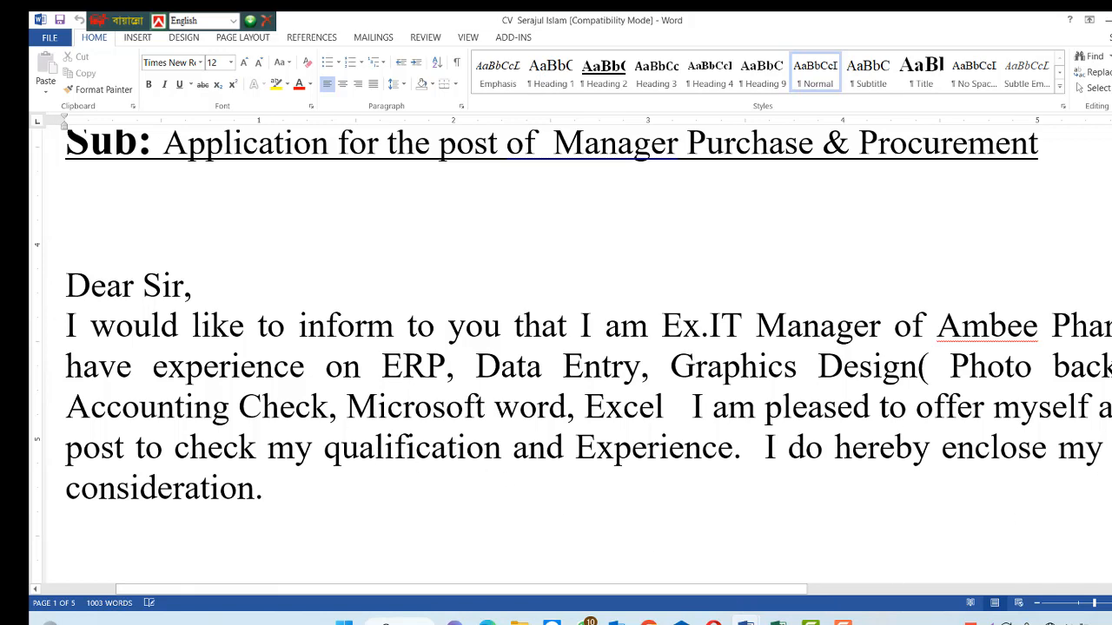
{"action": "left_click_drag", "start_coordinate": [1093, 604], "coordinate": [1086, 605]}
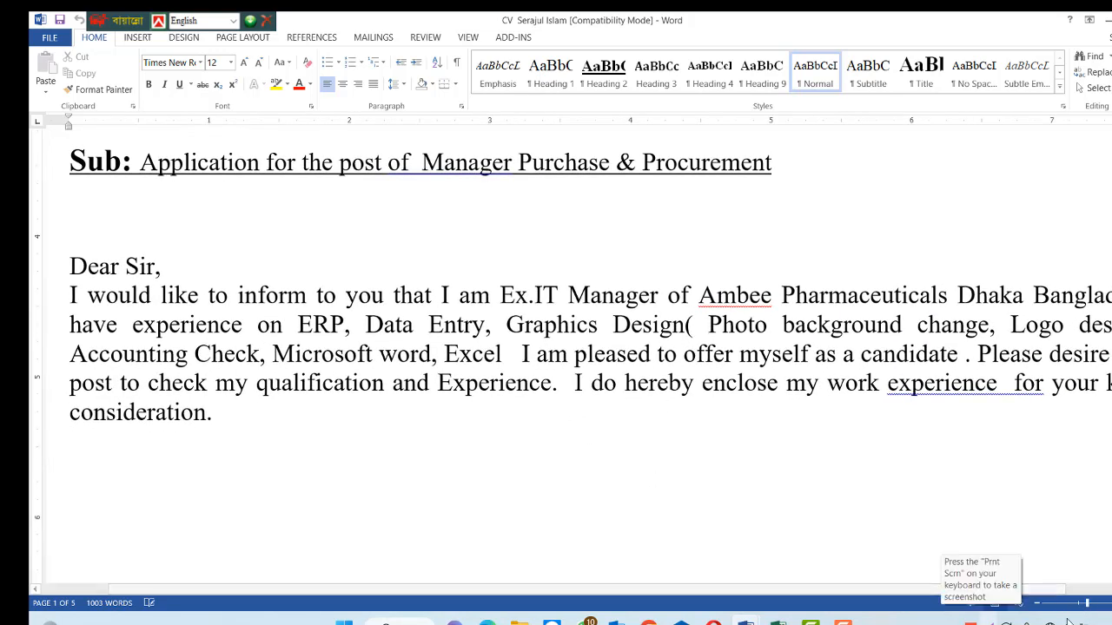
{"action": "left_click_drag", "start_coordinate": [1085, 608], "coordinate": [1091, 608]}
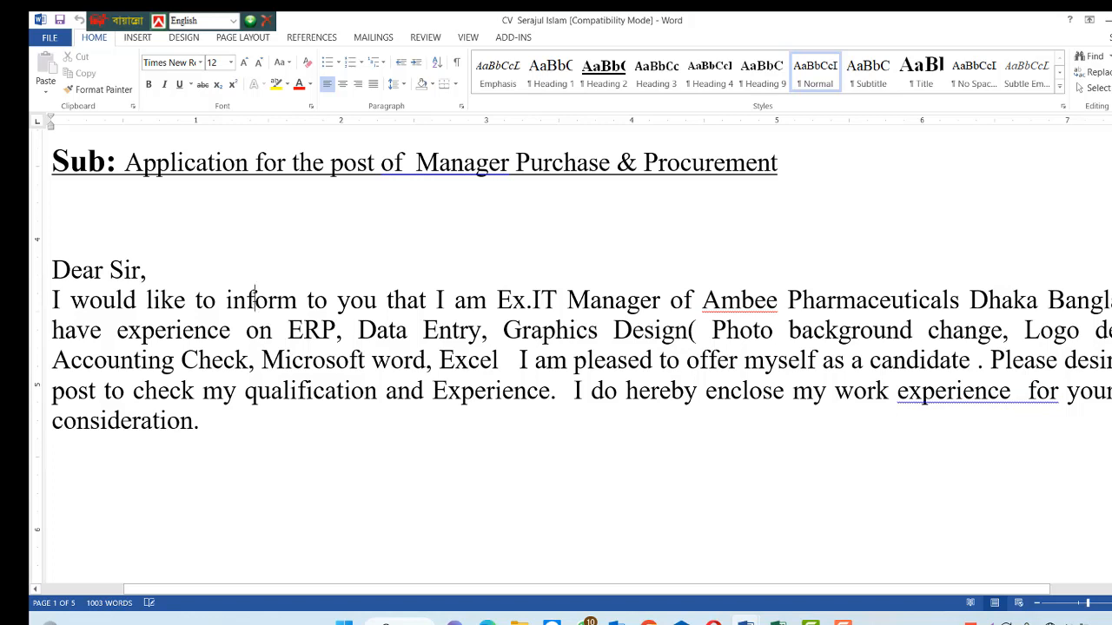
{"action": "left_click_drag", "start_coordinate": [73, 300], "coordinate": [483, 331]}
{"action": "left_click", "coordinate": [396, 330]}
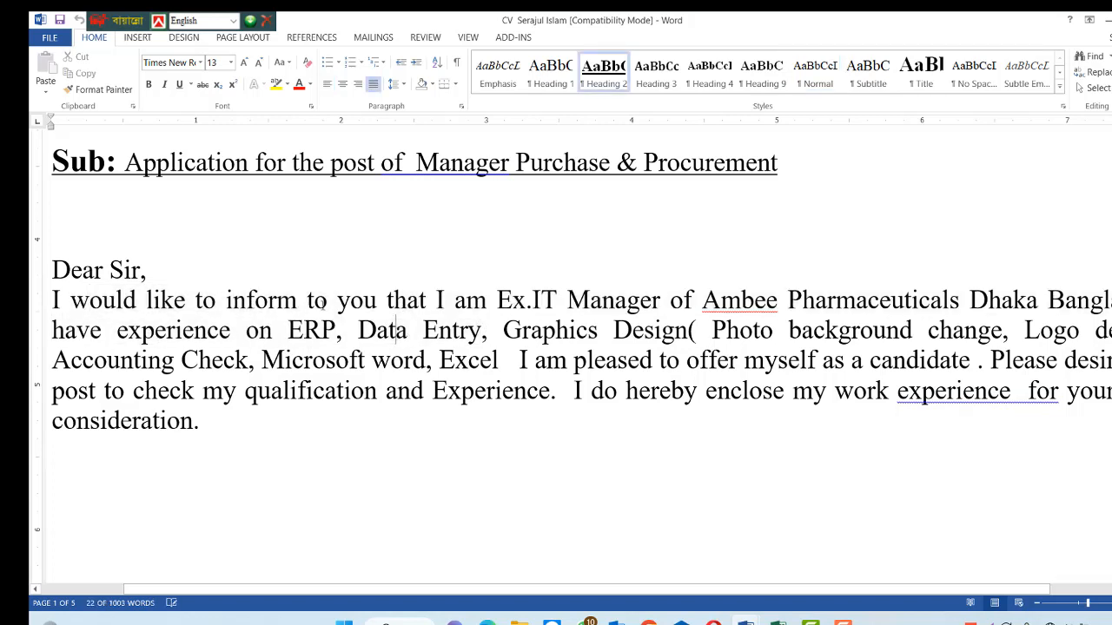
{"action": "left_click", "coordinate": [278, 300]}
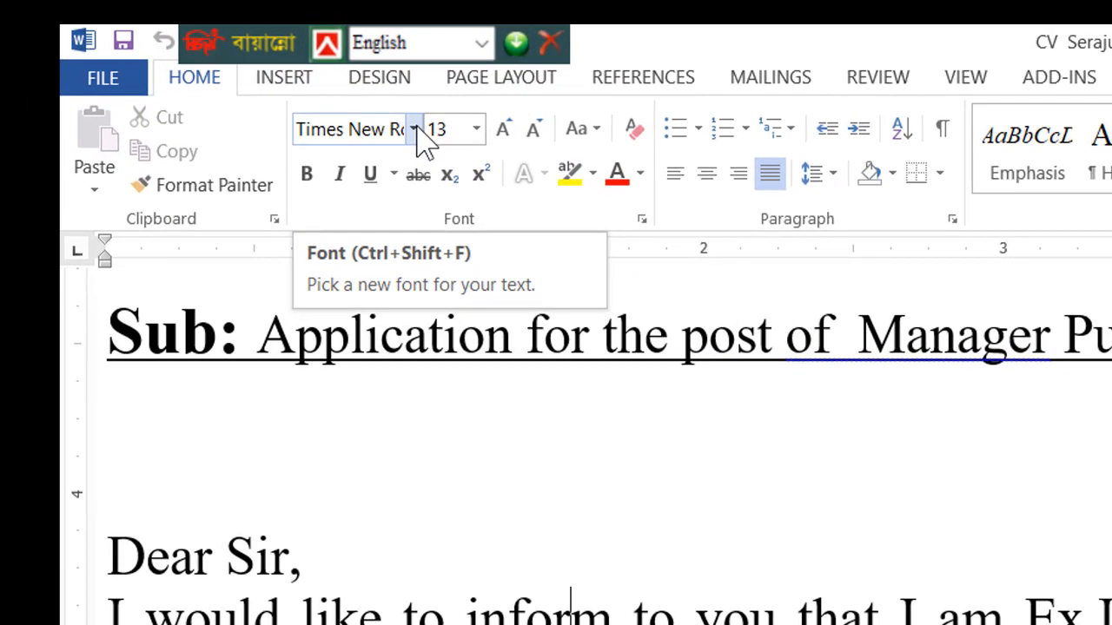
{"action": "left_click", "coordinate": [416, 132]}
{"action": "left_click", "coordinate": [415, 132]}
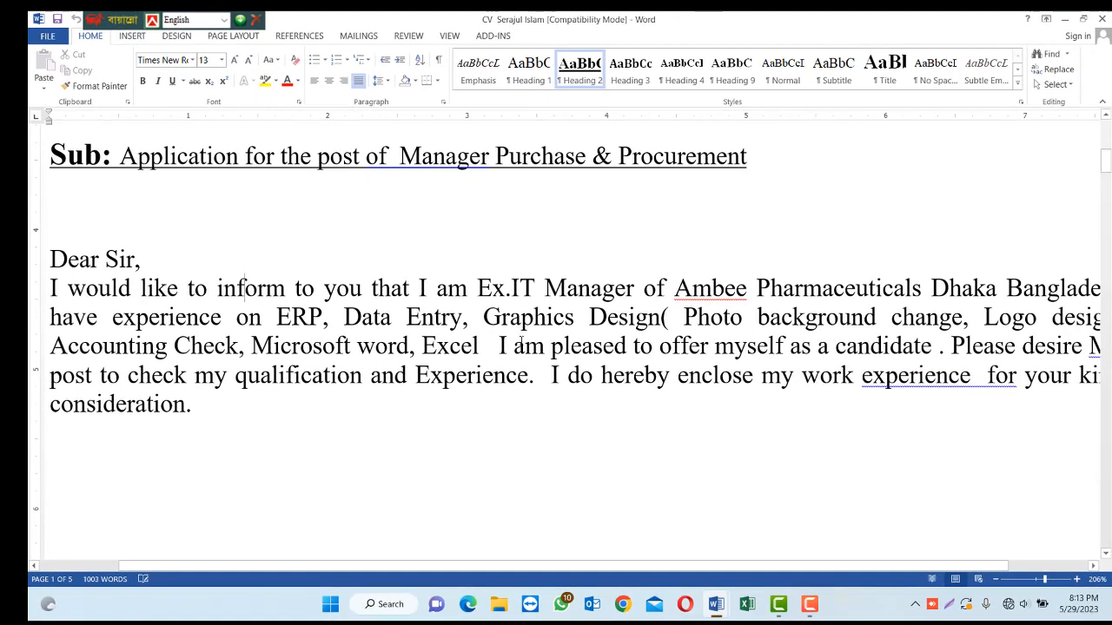
Set the letter text from 'Excel' to 'consideration.' in Edwardian Script ITC, size 30.
{"action": "left_click_drag", "start_coordinate": [493, 346], "coordinate": [973, 417]}
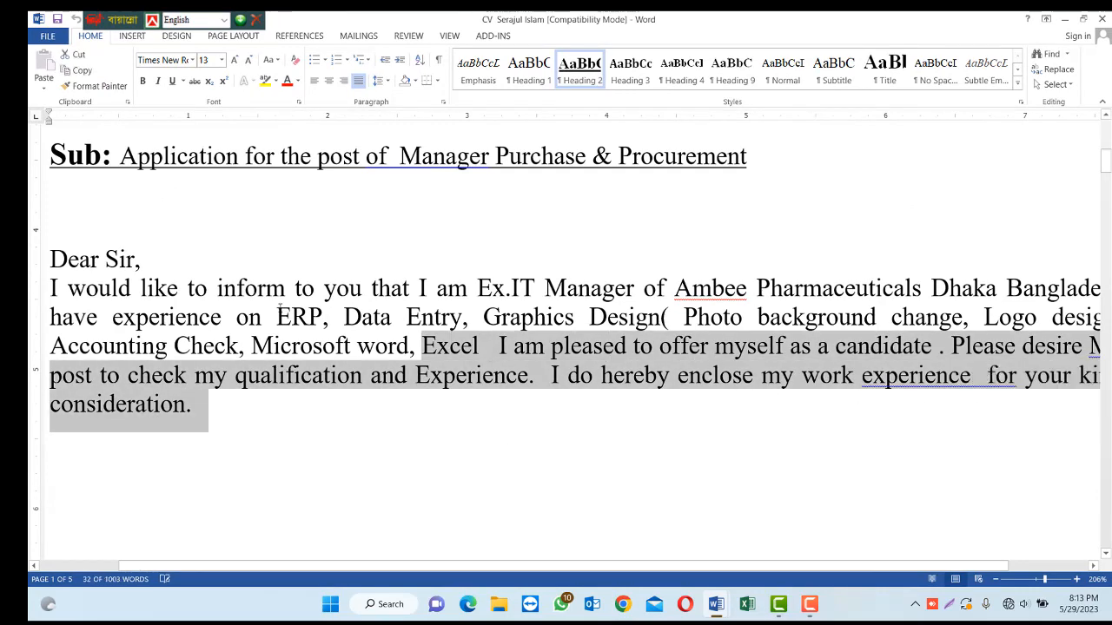
{"action": "left_click", "coordinate": [192, 60]}
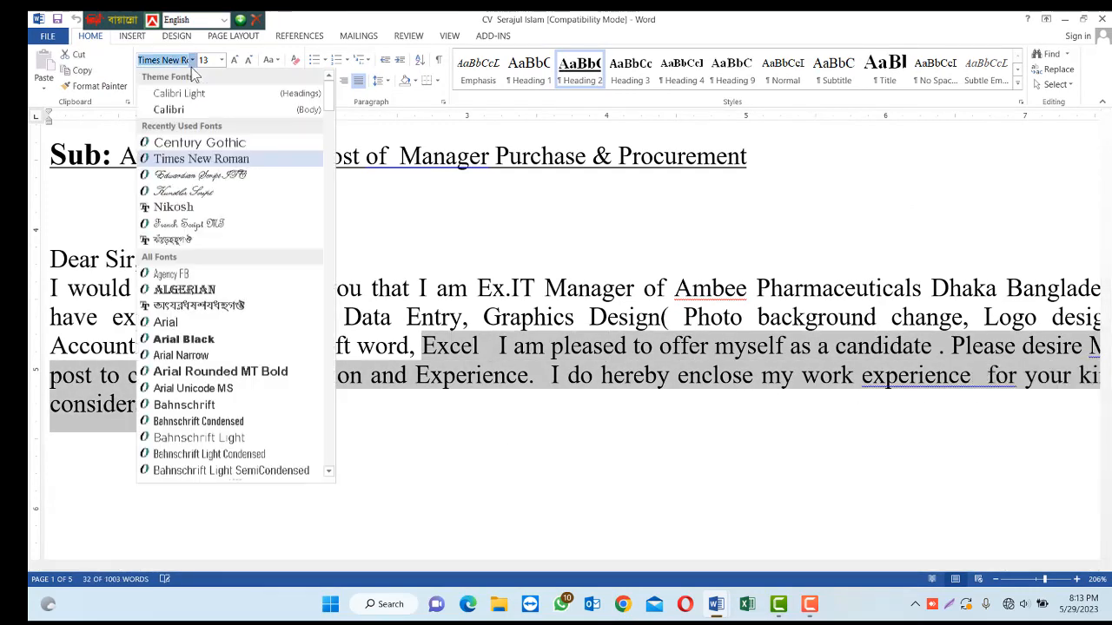
{"action": "left_click", "coordinate": [207, 176]}
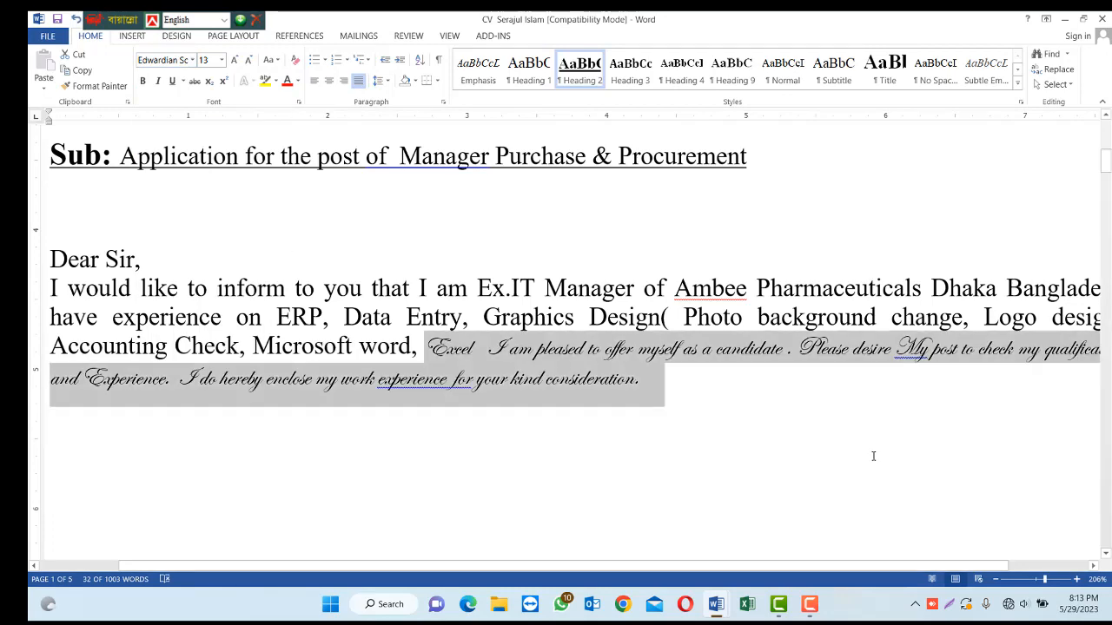
{"action": "key", "text": "ctrl+bracketright"}
{"action": "key", "text": "ctrl+bracketright"}
{"action": "key", "text": "ctrl+bracketright"}
{"action": "key", "text": "ctrl+bracketright"}
{"action": "key", "text": "ctrl+bracketright"}
{"action": "key", "text": "ctrl+bracketright"}
{"action": "key", "text": "ctrl+bracketright"}
{"action": "key", "text": "ctrl+bracketright"}
{"action": "key", "text": "ctrl+bracketright"}
{"action": "key", "text": "ctrl+bracketright"}
{"action": "key", "text": "ctrl+bracketright"}
{"action": "key", "text": "ctrl+bracketright"}
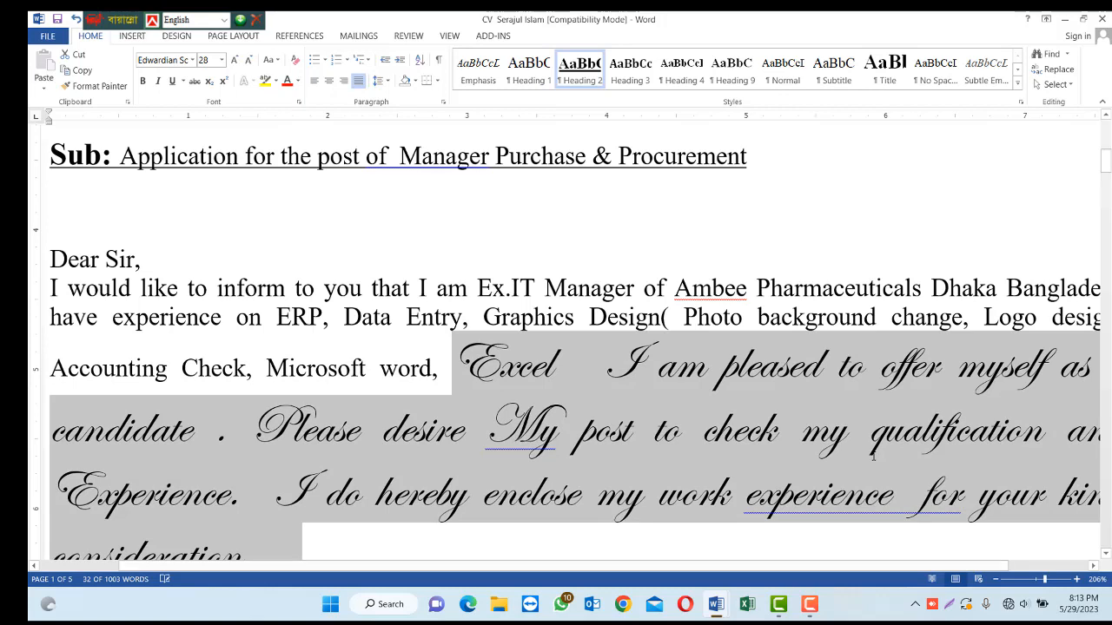
{"action": "key", "text": "ctrl+bracketright"}
{"action": "key", "text": "ctrl+bracketright"}
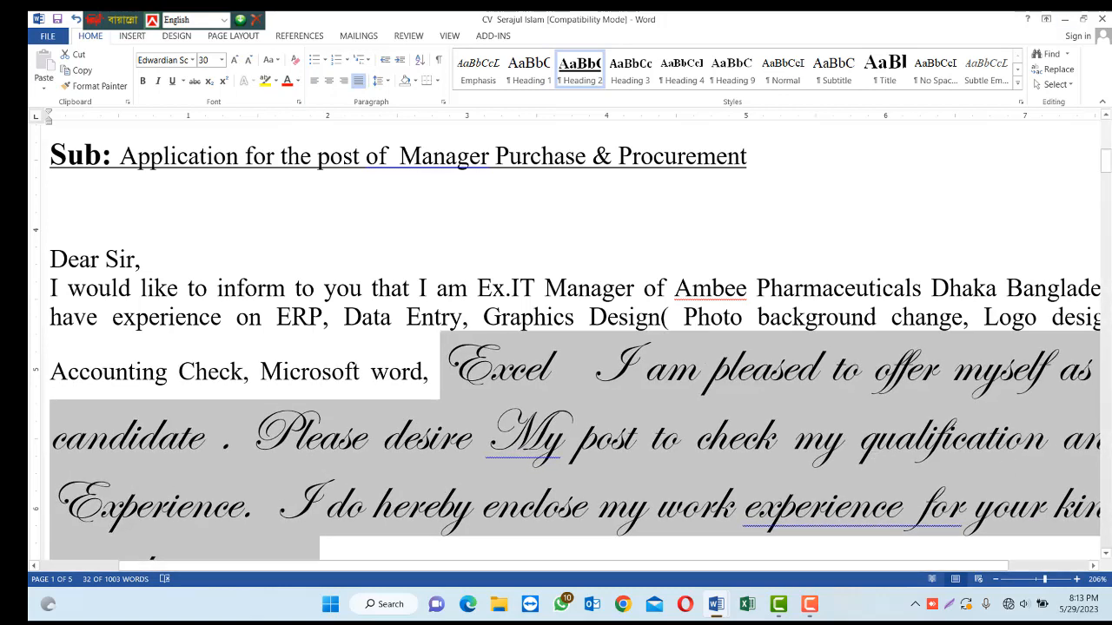
{"action": "left_click", "coordinate": [859, 434]}
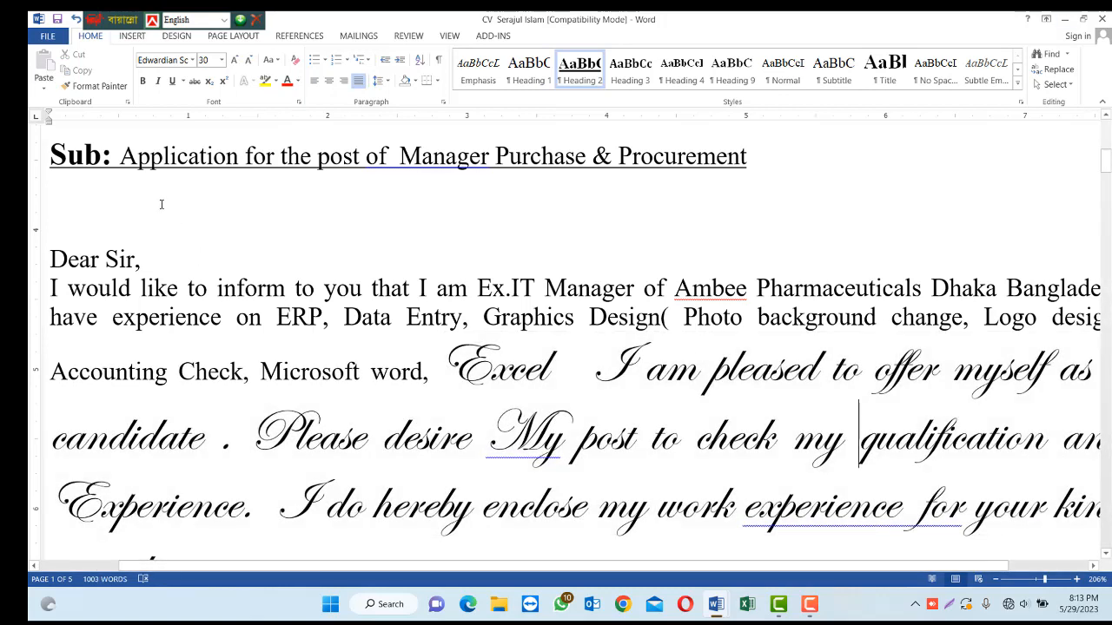
Select the letter text, then place the caret inside the Edwardian Script-formatted text.
{"action": "left_click_drag", "start_coordinate": [54, 257], "coordinate": [438, 382]}
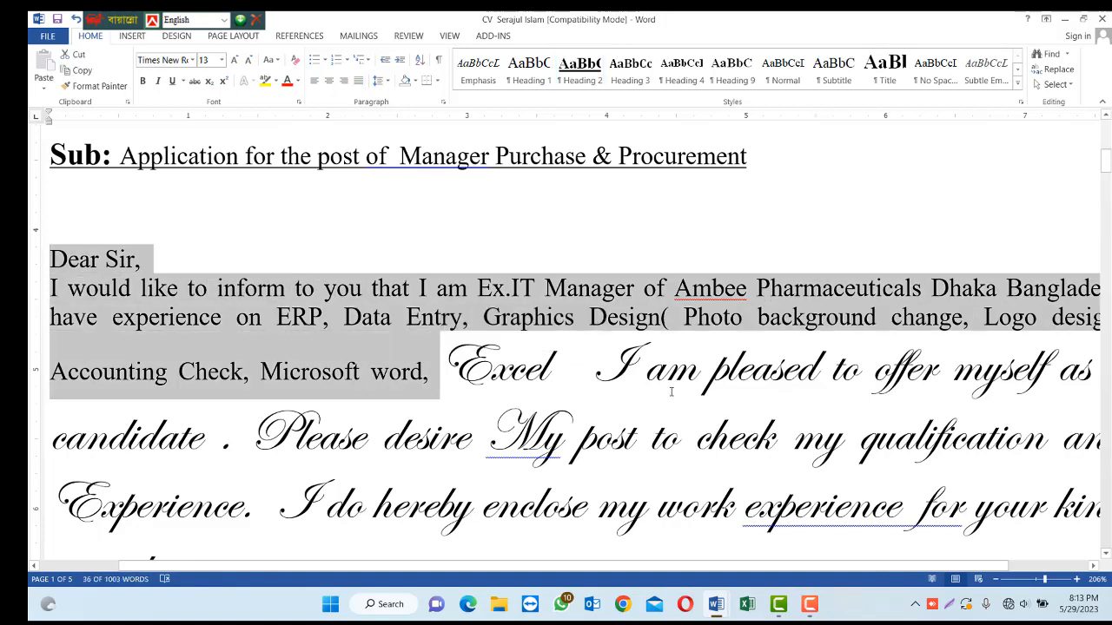
{"action": "left_click", "coordinate": [697, 371]}
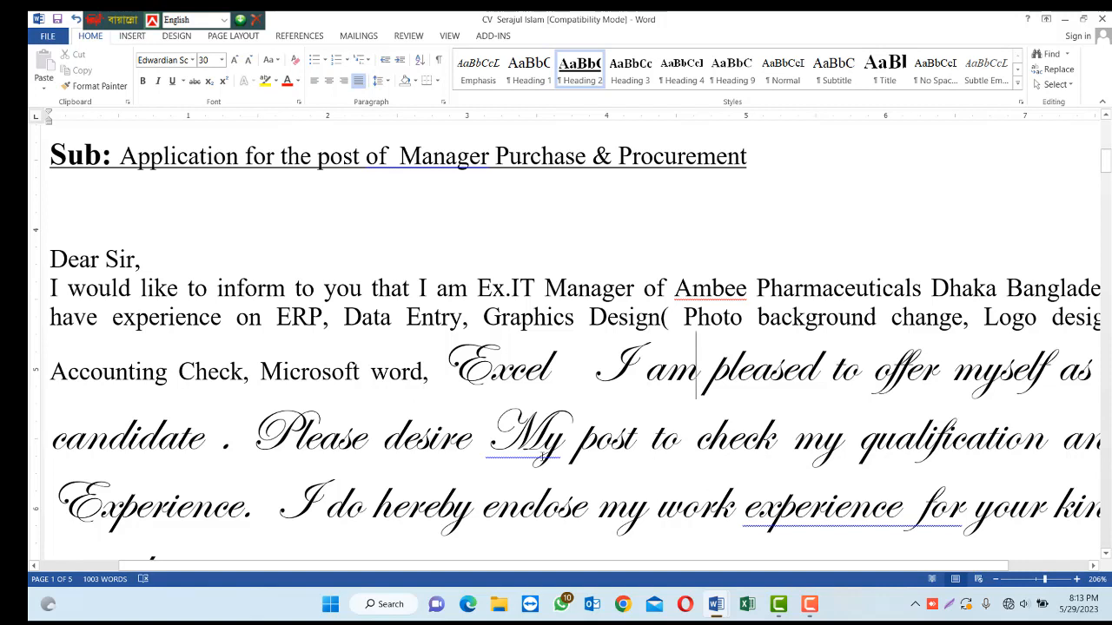
{"action": "left_click", "coordinate": [536, 443]}
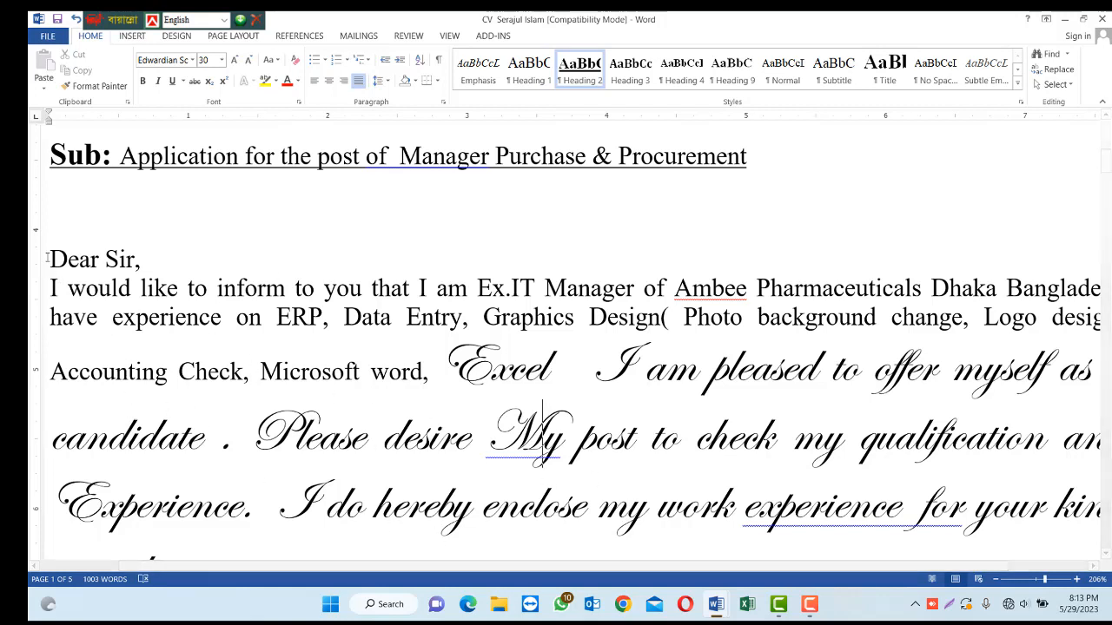
{"action": "left_click_drag", "start_coordinate": [50, 260], "coordinate": [647, 521]}
{"action": "left_click", "coordinate": [487, 384]}
{"action": "scroll", "coordinate": [765, 476], "scroll_direction": "up", "scroll_amount": 3}
{"action": "scroll", "coordinate": [786, 465], "scroll_direction": "up", "scroll_amount": 3}
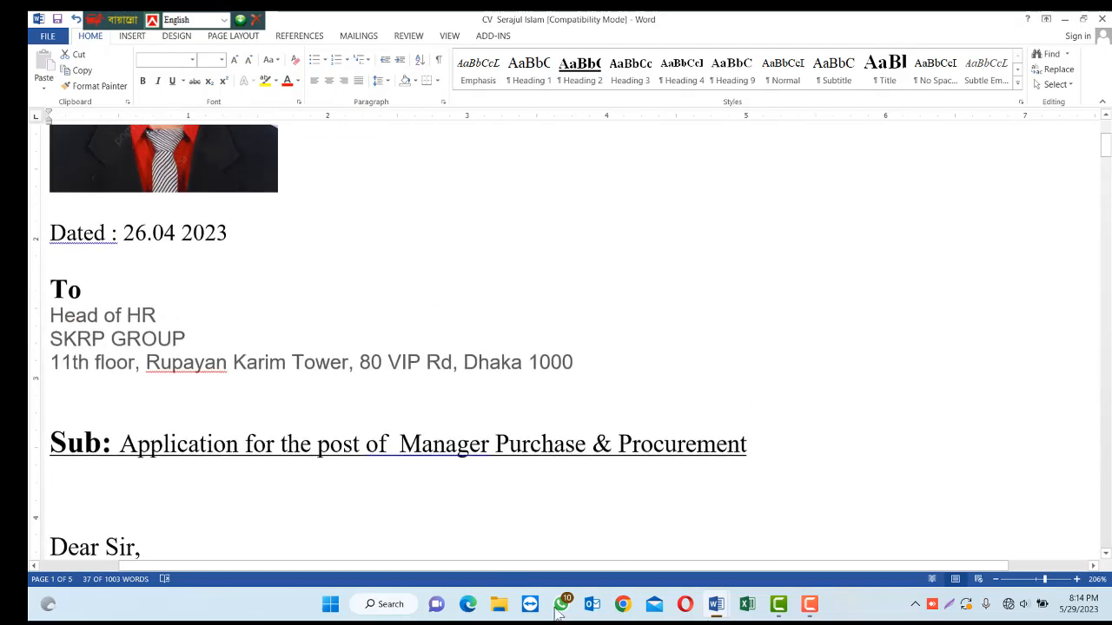
{"action": "scroll", "coordinate": [786, 465], "scroll_direction": "down", "scroll_amount": 3}
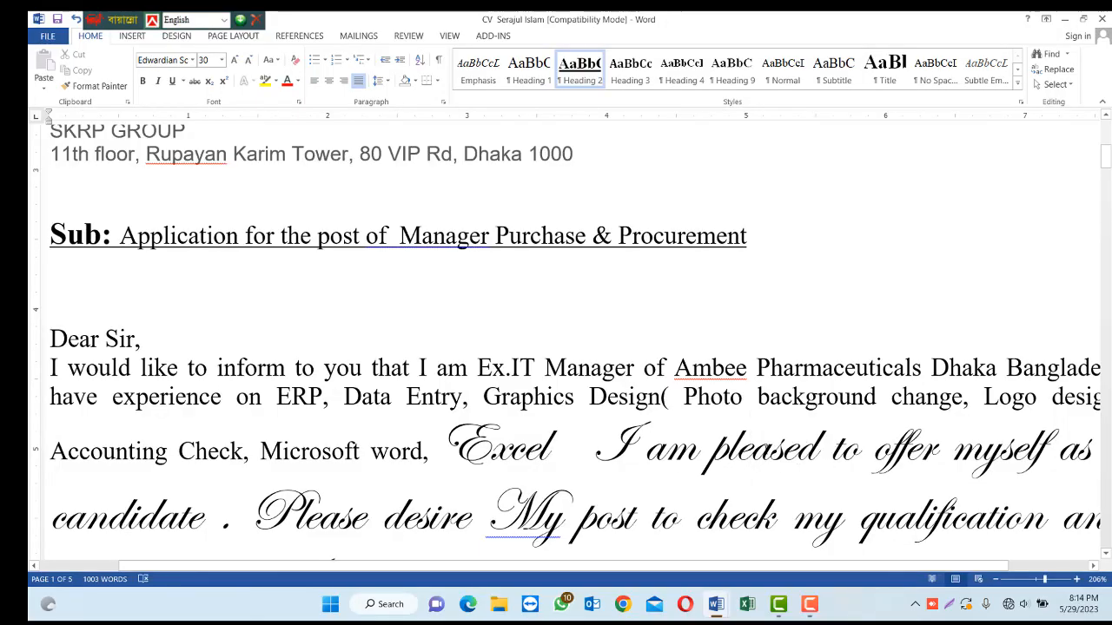
{"action": "key", "text": "Left"}
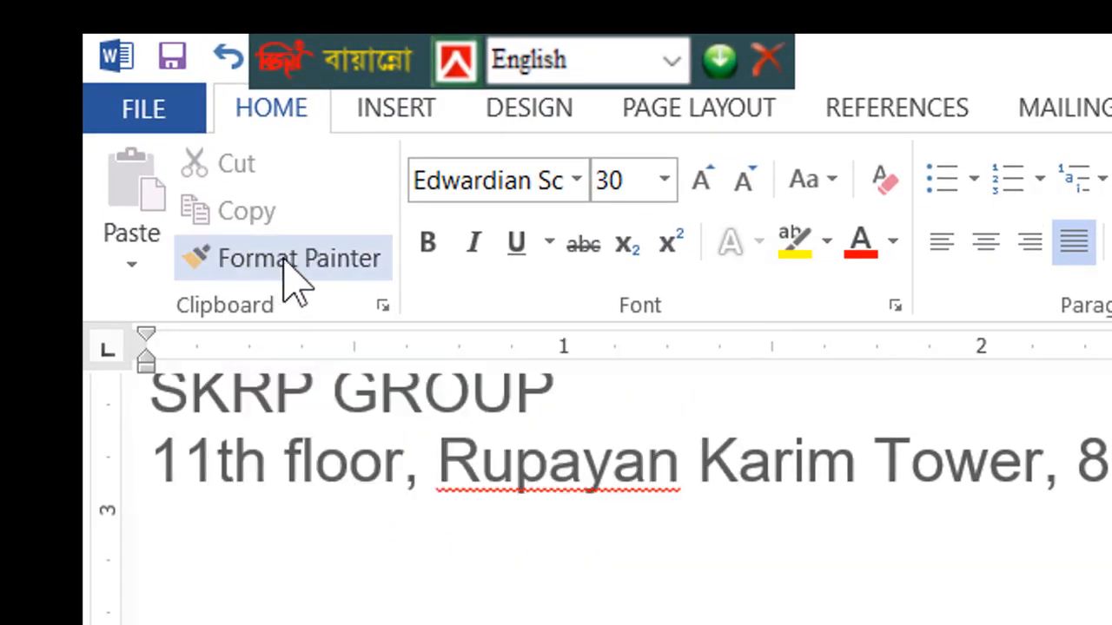
Use Format Painter to copy the Edwardian Script size-30 style onto "Dear Sir," and the opening paragraph.
{"action": "left_click", "coordinate": [283, 259]}
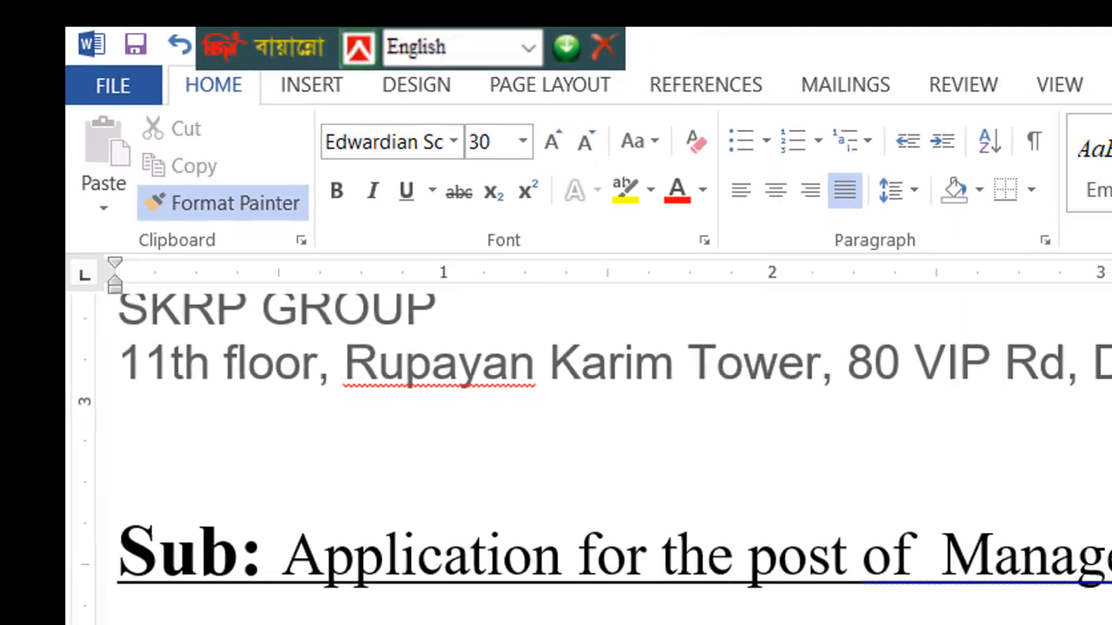
{"action": "mouse_move", "coordinate": [50, 339]}
{"action": "left_mouse_down"}
{"action": "mouse_move", "coordinate": [104, 356]}
{"action": "mouse_move", "coordinate": [293, 369]}
{"action": "mouse_move", "coordinate": [472, 418]}
{"action": "mouse_move", "coordinate": [425, 419]}
{"action": "left_mouse_up"}
{"action": "left_click", "coordinate": [533, 371]}
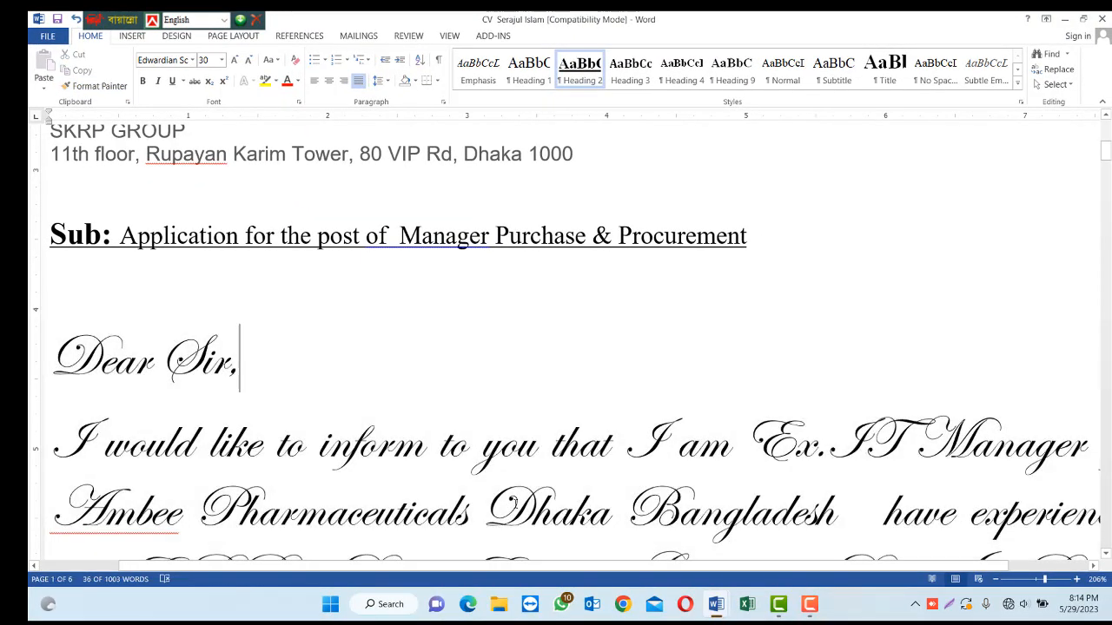
{"action": "left_click", "coordinate": [497, 508]}
{"action": "scroll", "coordinate": [524, 472], "scroll_direction": "down", "scroll_amount": 6}
{"action": "scroll", "coordinate": [524, 472], "scroll_direction": "down", "scroll_amount": 6}
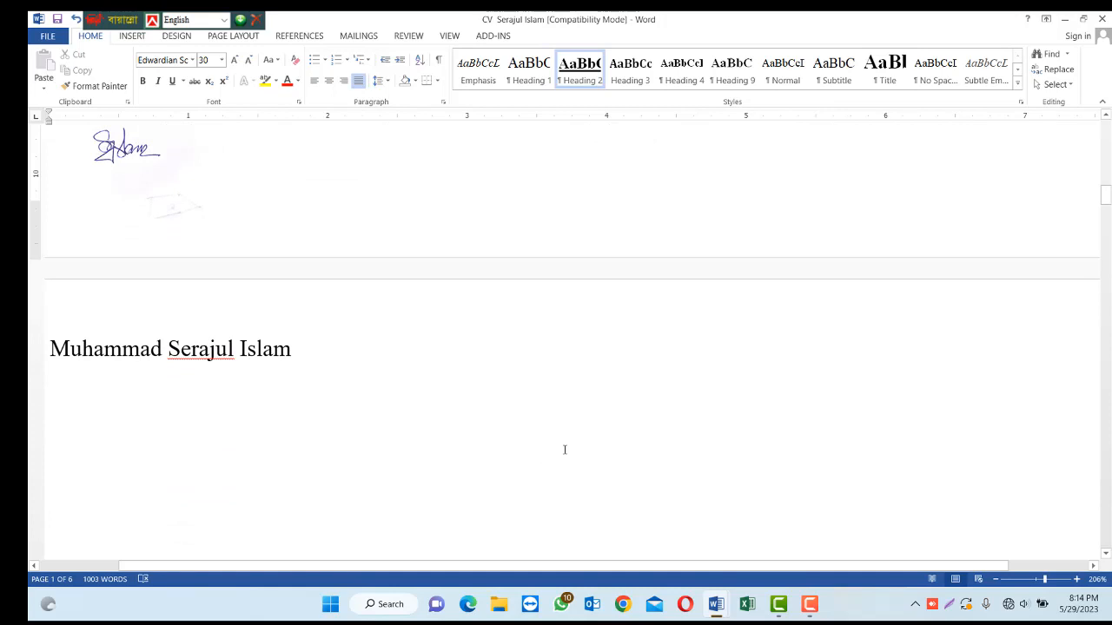
Draw a 2.71" horizontal line under the Objective sentence on page 2, and a rectangle just below it.
{"action": "scroll", "coordinate": [664, 481], "scroll_direction": "up", "scroll_amount": 12}
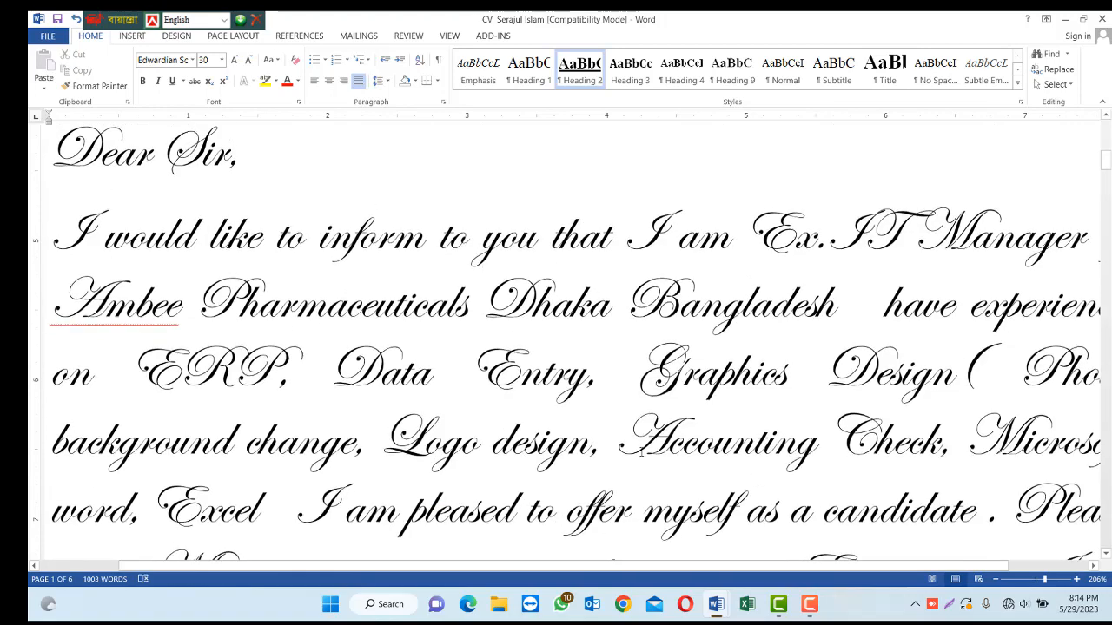
{"action": "scroll", "coordinate": [608, 440], "scroll_direction": "down", "scroll_amount": 3}
{"action": "scroll", "coordinate": [615, 446], "scroll_direction": "down", "scroll_amount": 15}
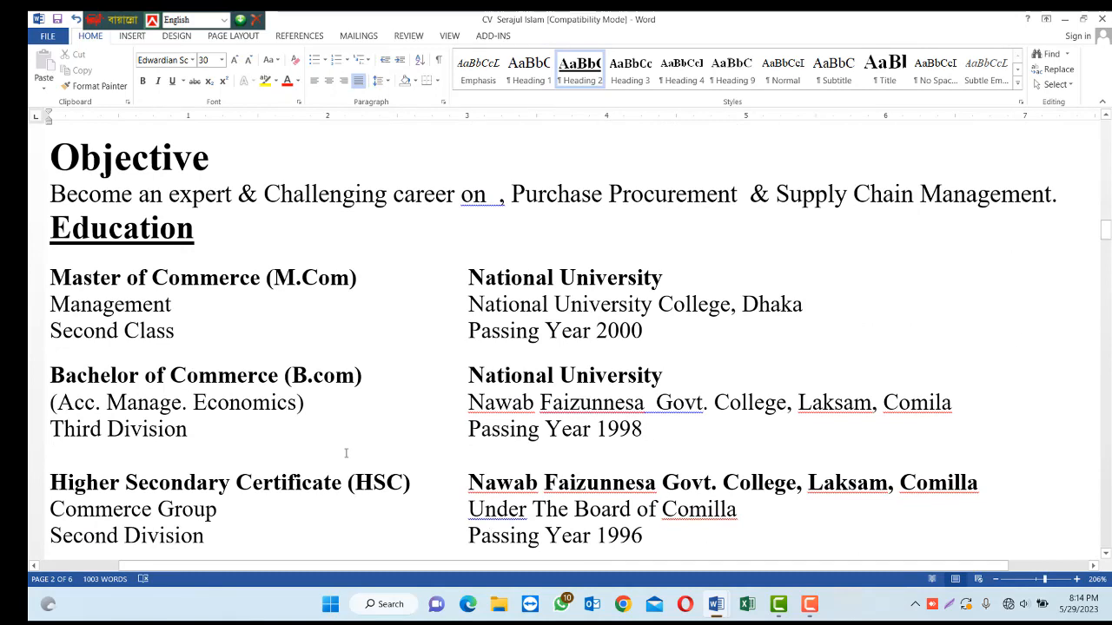
{"action": "scroll", "coordinate": [346, 453], "scroll_direction": "up", "scroll_amount": 3}
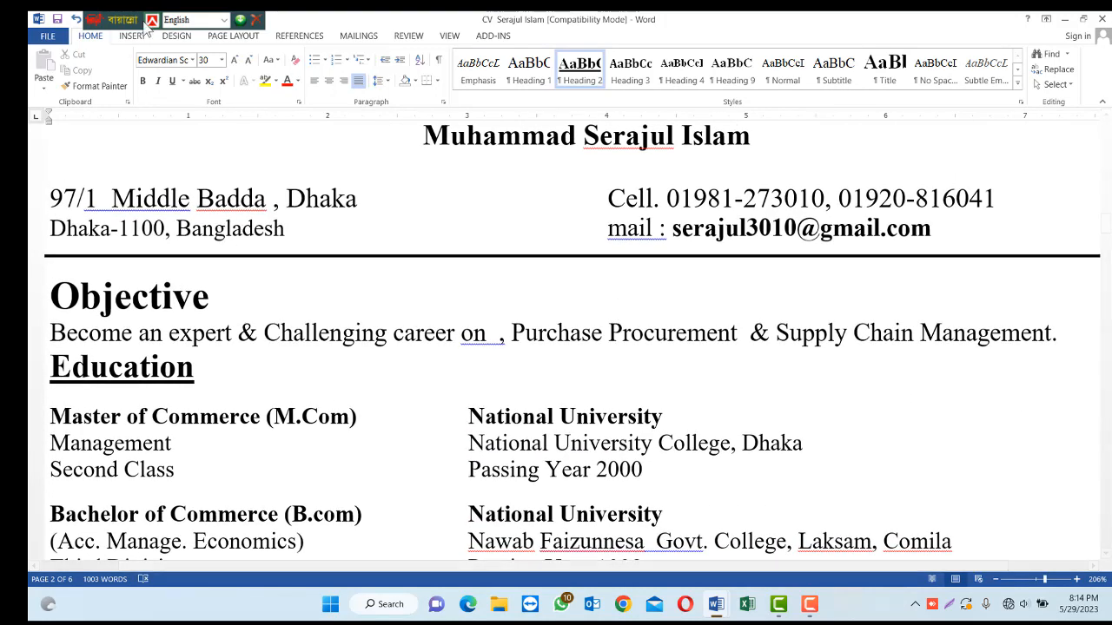
{"action": "left_click", "coordinate": [133, 36]}
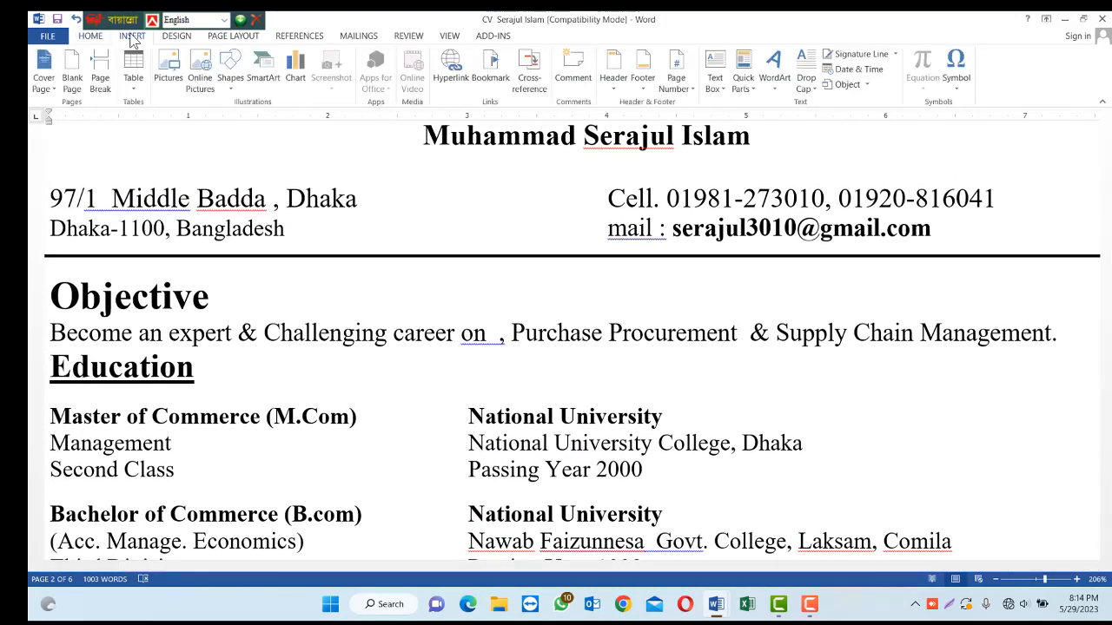
{"action": "left_click", "coordinate": [229, 93]}
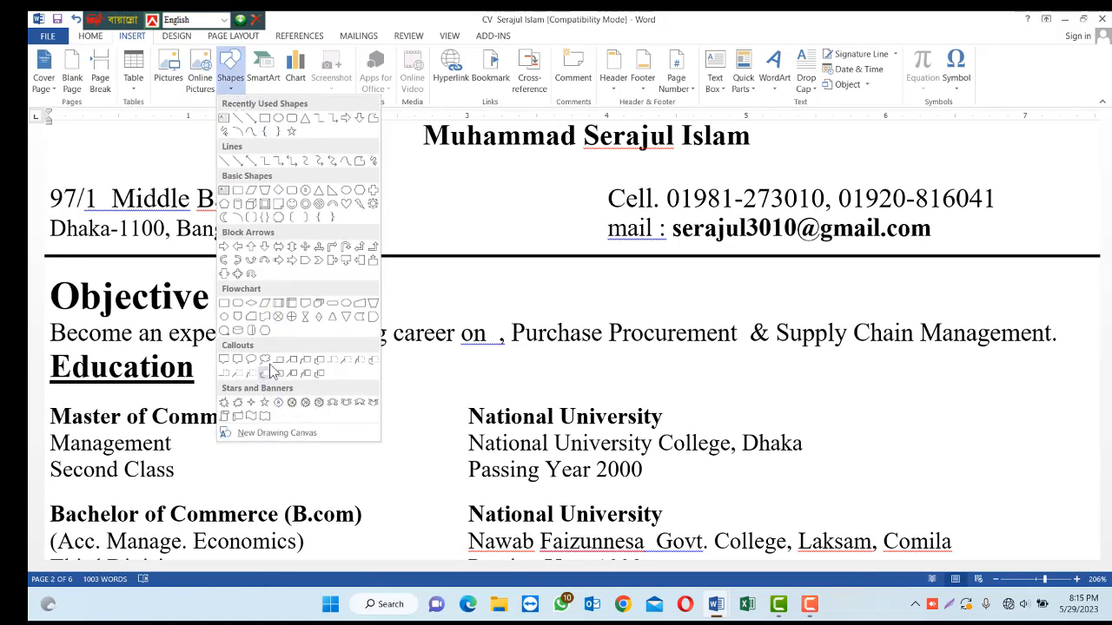
{"action": "left_click", "coordinate": [237, 118]}
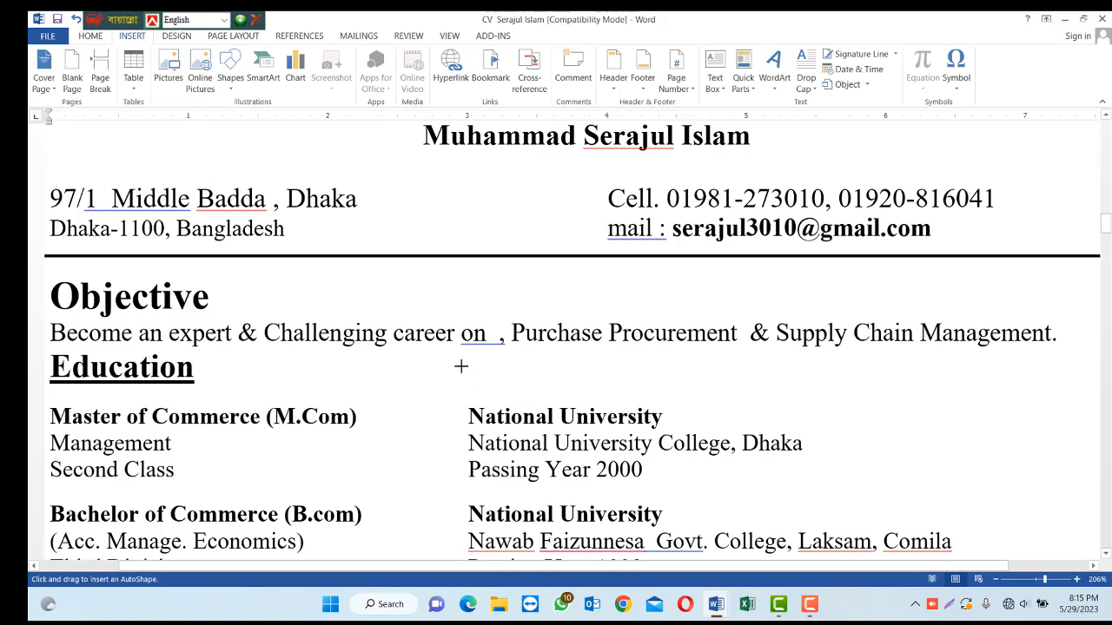
{"action": "mouse_move", "coordinate": [460, 366]}
{"action": "left_mouse_down"}
{"action": "mouse_move", "coordinate": [791, 387]}
{"action": "mouse_move", "coordinate": [837, 362]}
{"action": "left_mouse_up"}
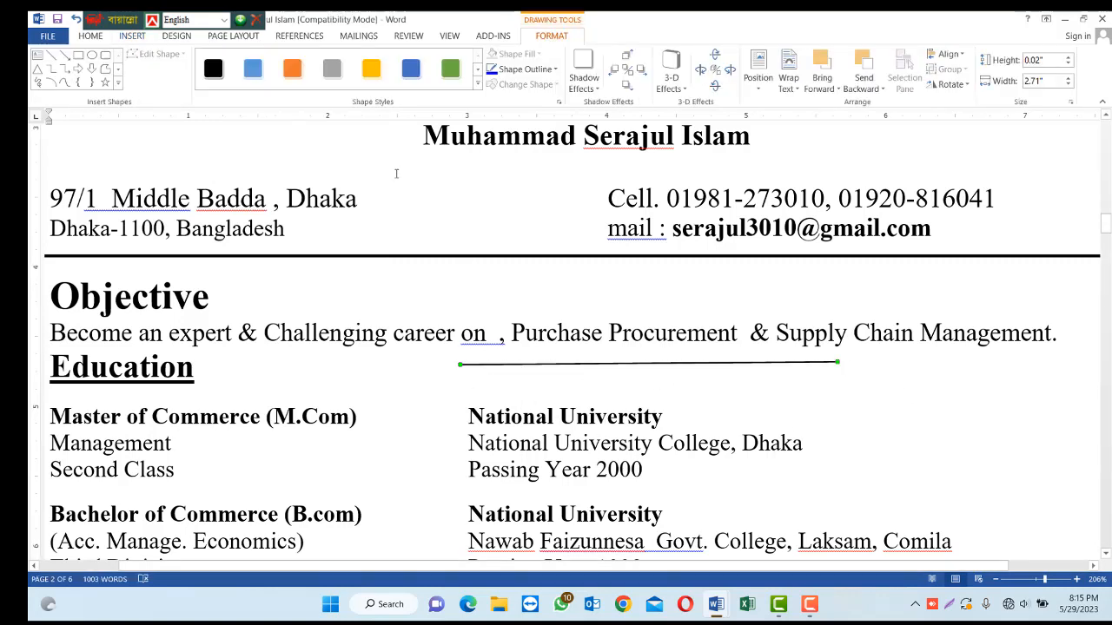
{"action": "left_click", "coordinate": [77, 55]}
{"action": "mouse_move", "coordinate": [656, 360]}
{"action": "left_mouse_down"}
{"action": "mouse_move", "coordinate": [707, 415]}
{"action": "mouse_move", "coordinate": [915, 457]}
{"action": "mouse_move", "coordinate": [866, 461]}
{"action": "left_mouse_up"}
{"action": "left_click_drag", "start_coordinate": [769, 461], "coordinate": [579, 492]}
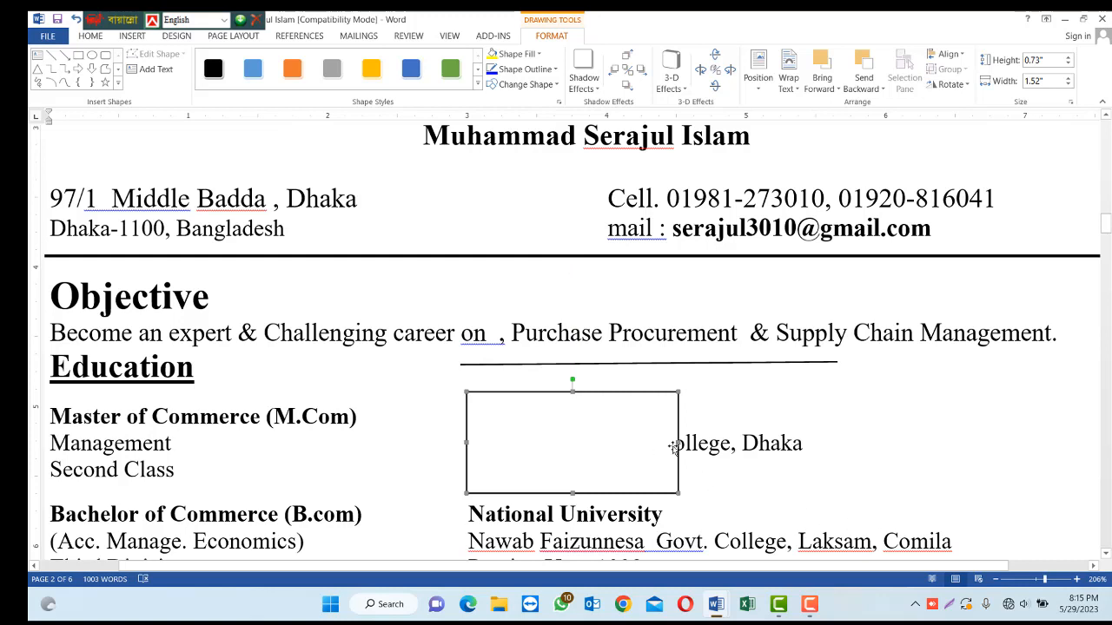
{"action": "left_click_drag", "start_coordinate": [676, 443], "coordinate": [824, 441]}
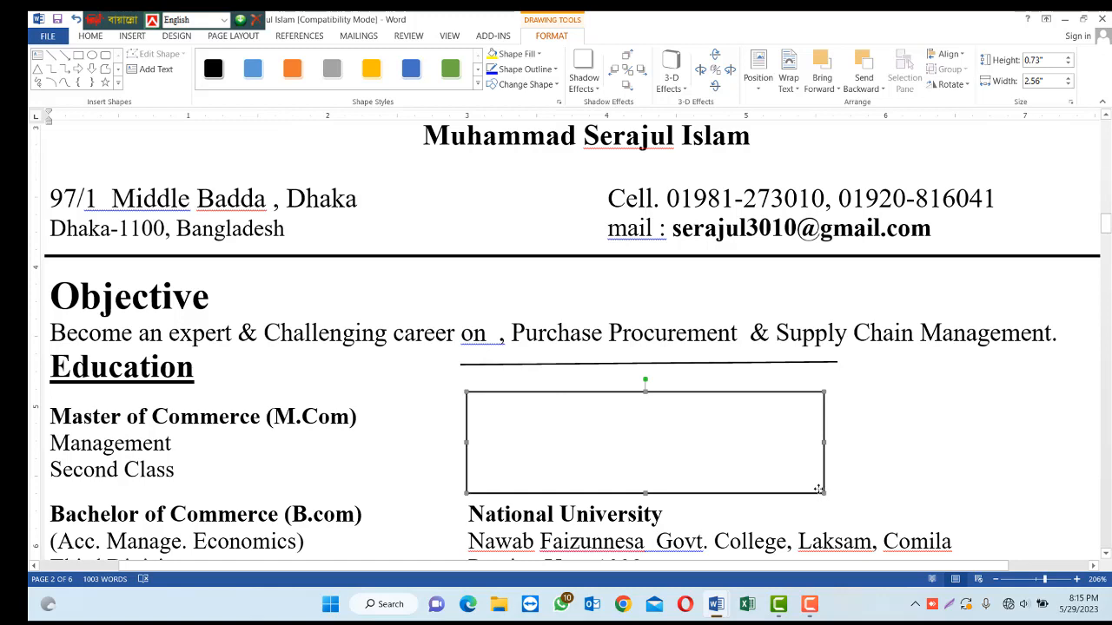
{"action": "right_click", "coordinate": [818, 490]}
{"action": "left_click", "coordinate": [857, 444]}
{"action": "left_click", "coordinate": [565, 246]}
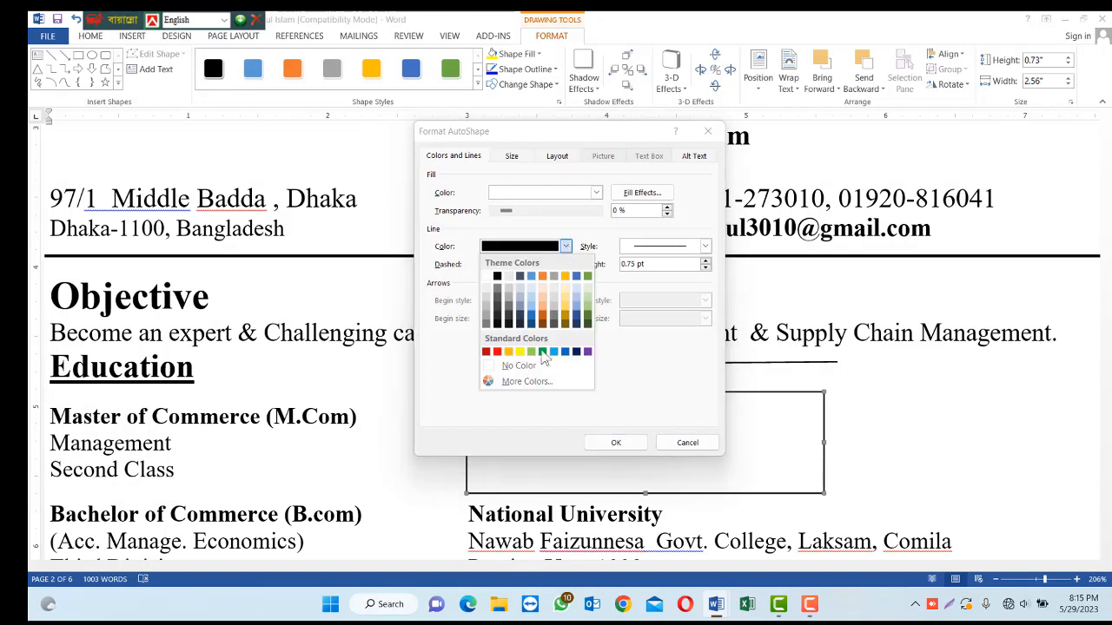
{"action": "left_click", "coordinate": [535, 367]}
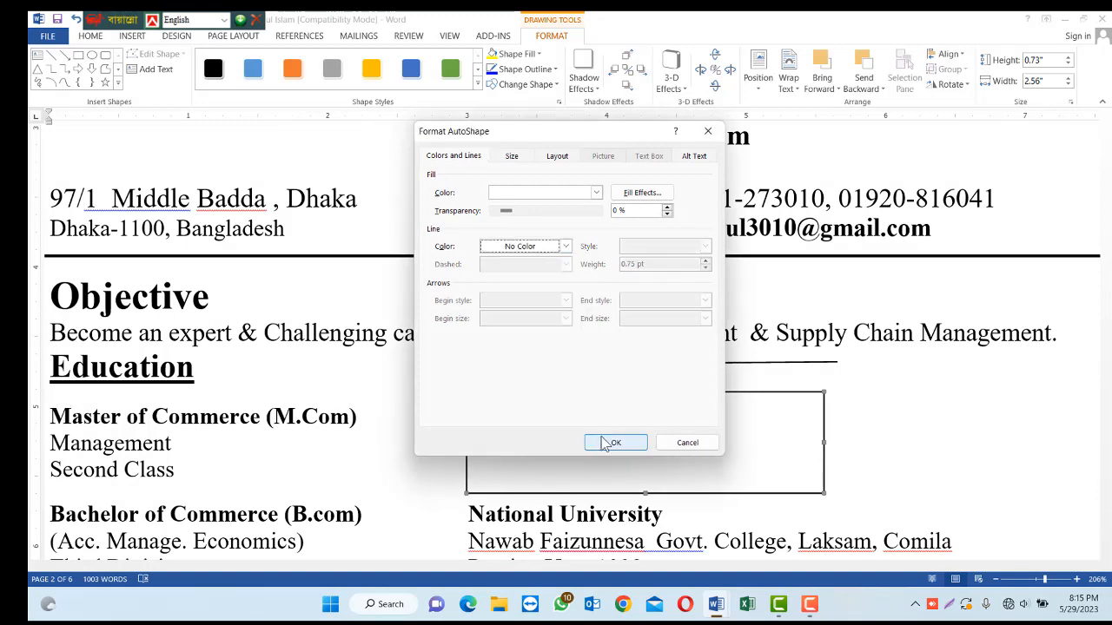
{"action": "left_click", "coordinate": [606, 444]}
{"action": "left_click", "coordinate": [613, 444]}
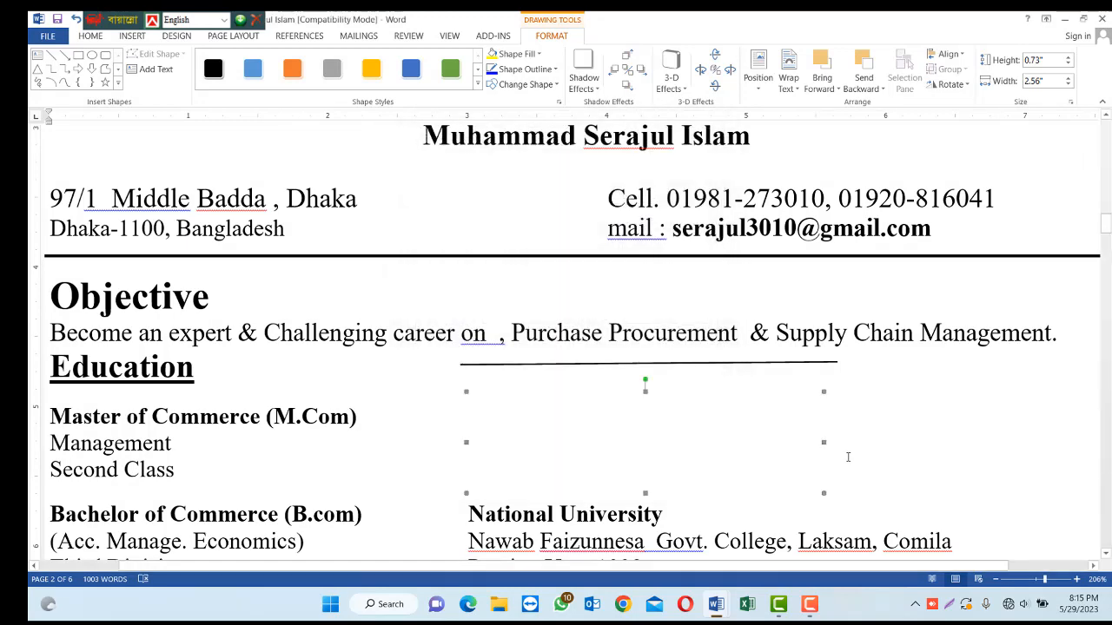
{"action": "left_click", "coordinate": [878, 447]}
{"action": "left_click", "coordinate": [556, 448]}
{"action": "key", "text": "Delete"}
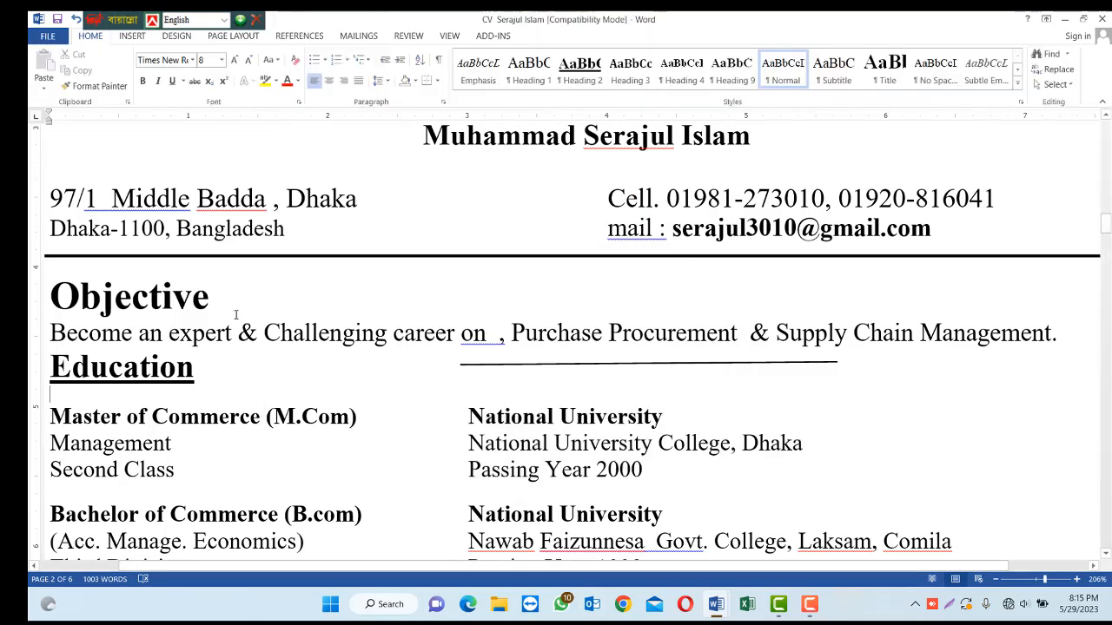
Insert a 1.66" by 0.38" right block arrow beside National University and style it green.
{"action": "left_click", "coordinate": [132, 36]}
{"action": "left_click", "coordinate": [231, 76]}
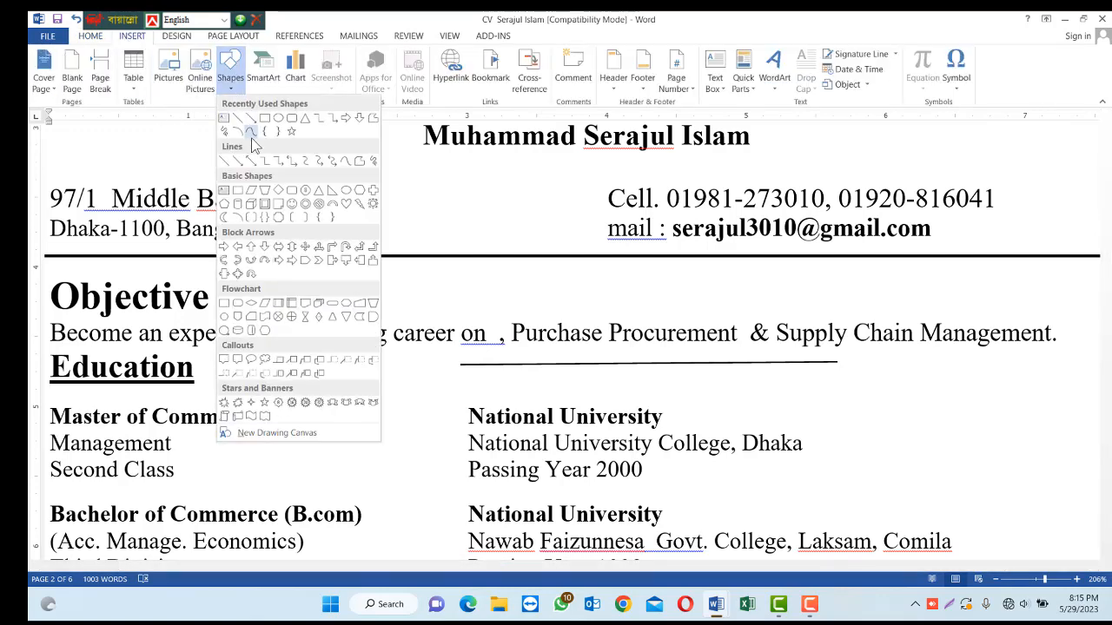
{"action": "left_click", "coordinate": [346, 117]}
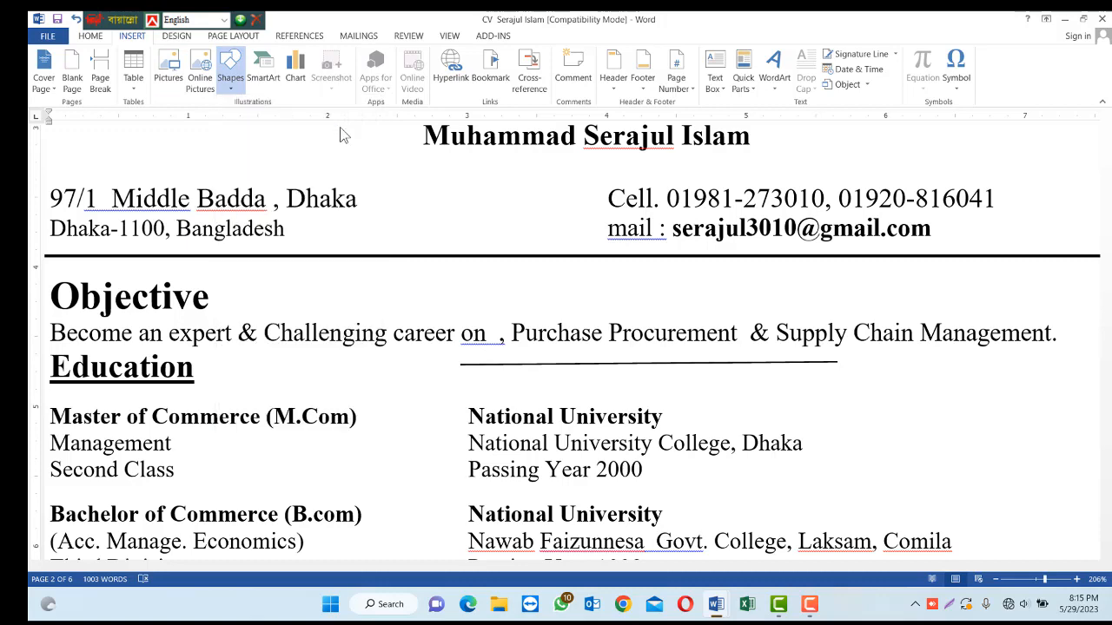
{"action": "left_click_drag", "start_coordinate": [618, 380], "coordinate": [850, 433]}
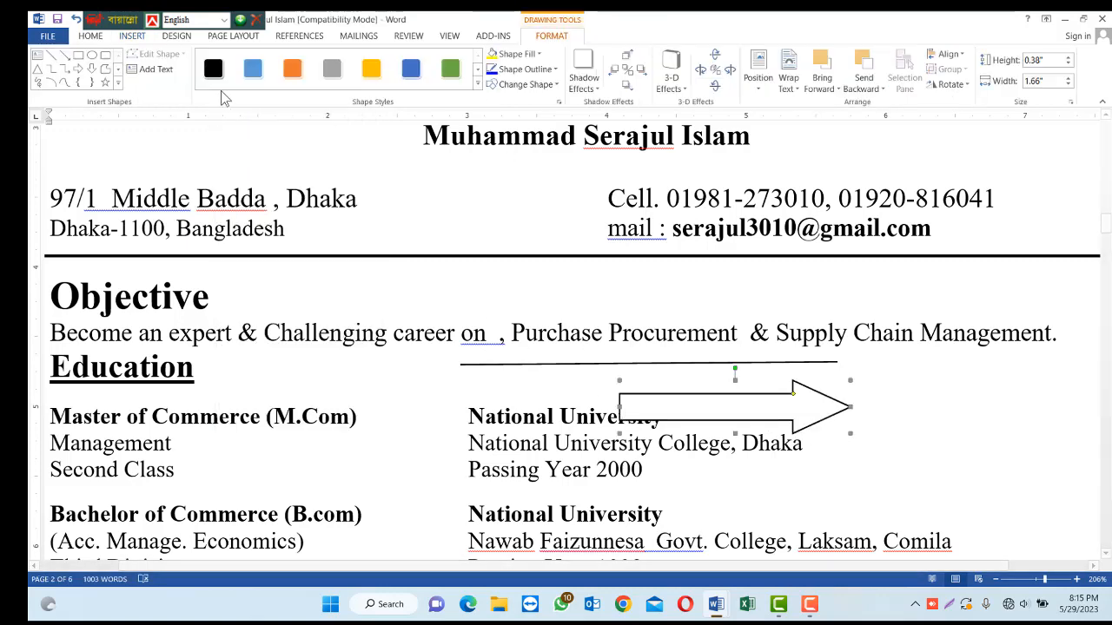
{"action": "left_click", "coordinate": [293, 70]}
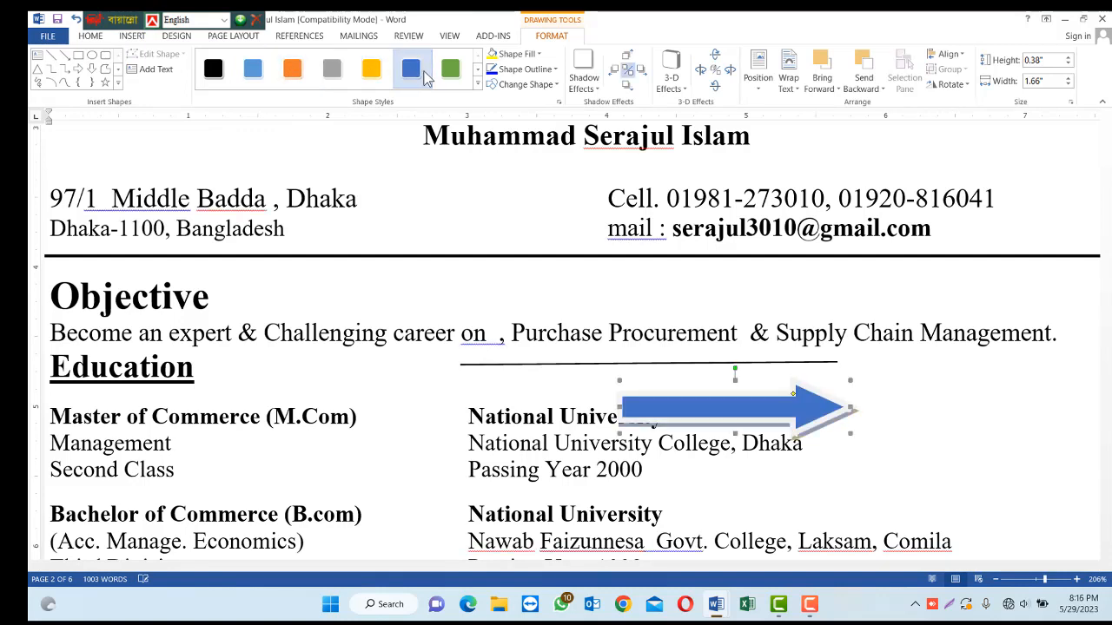
{"action": "left_click", "coordinate": [450, 72]}
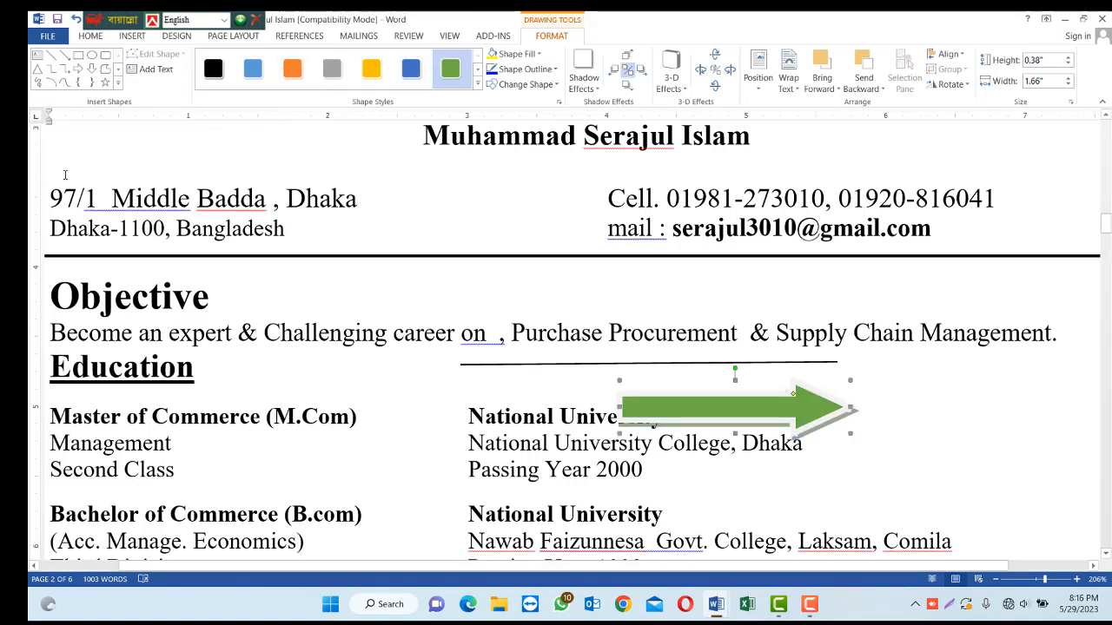
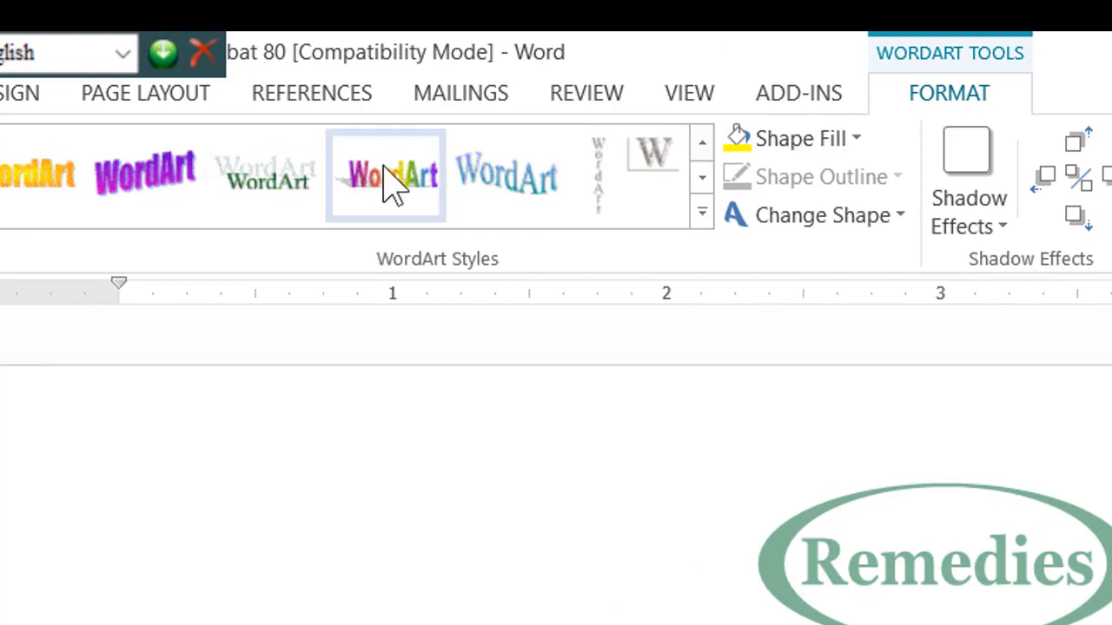
Give 'The Deputy Director' a rainbow gradient WordArt style and enlarge it to 1.42" × 5.34".
{"action": "left_click", "coordinate": [390, 180]}
{"action": "left_click", "coordinate": [786, 573]}
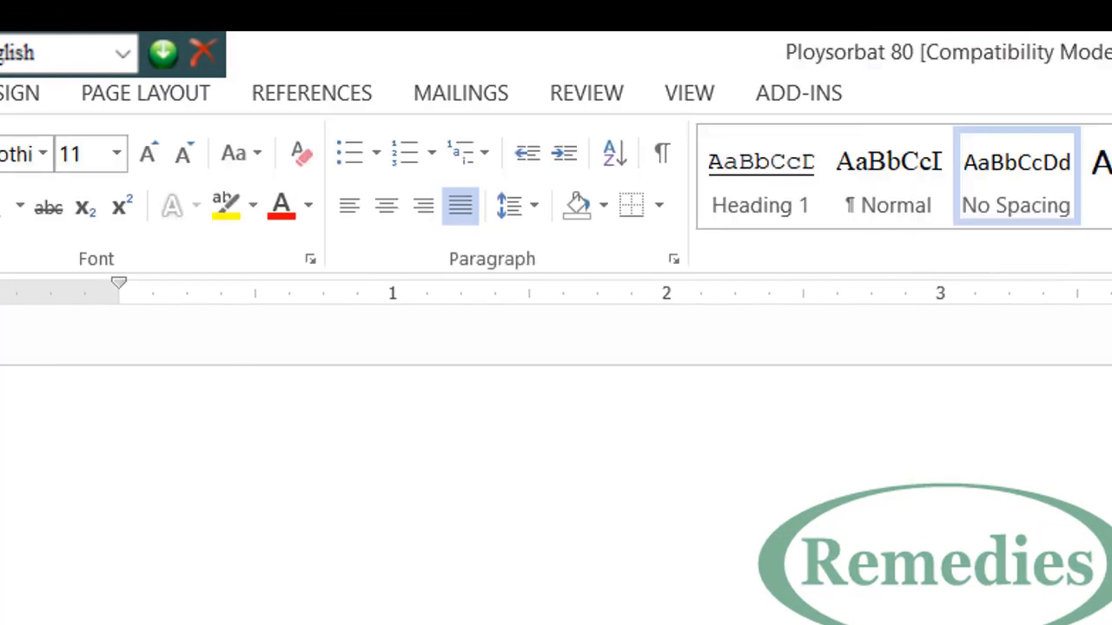
{"action": "left_click", "coordinate": [678, 577]}
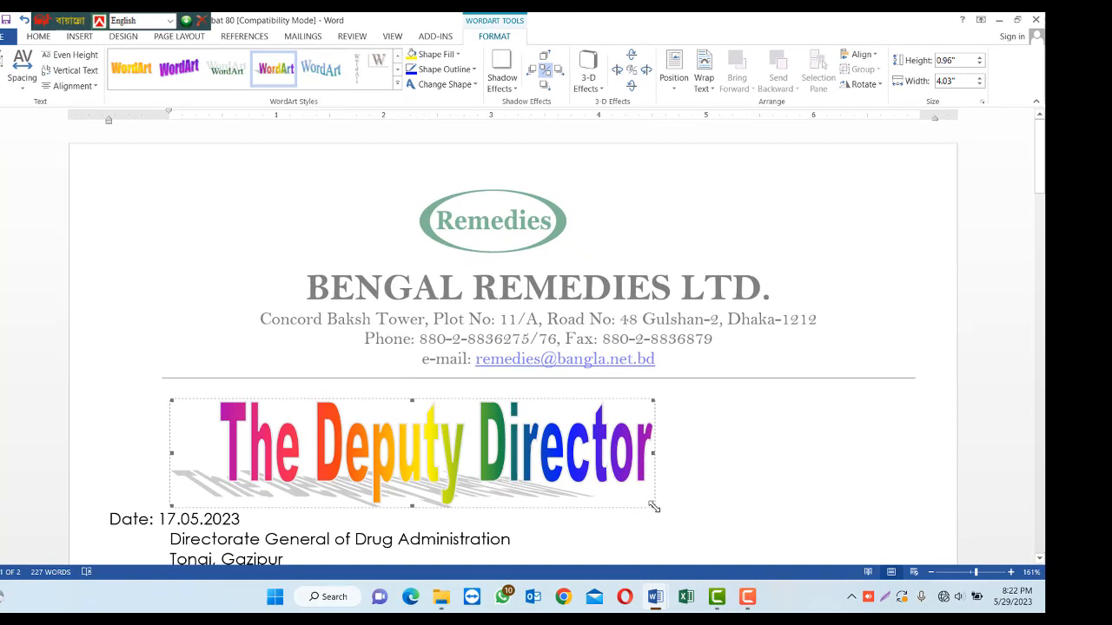
{"action": "left_click_drag", "start_coordinate": [651, 507], "coordinate": [807, 556]}
{"action": "scroll", "coordinate": [539, 513], "scroll_direction": "down", "scroll_amount": 3}
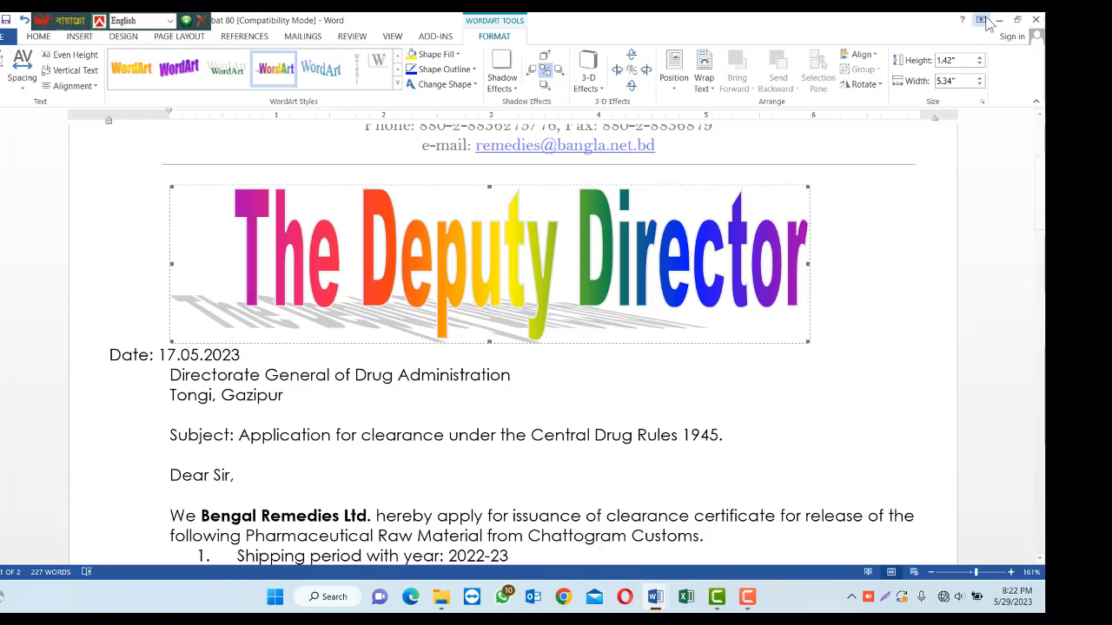
Close the Ploysorbat 80 letter and the purchase order document without saving either.
{"action": "left_click", "coordinate": [1035, 20]}
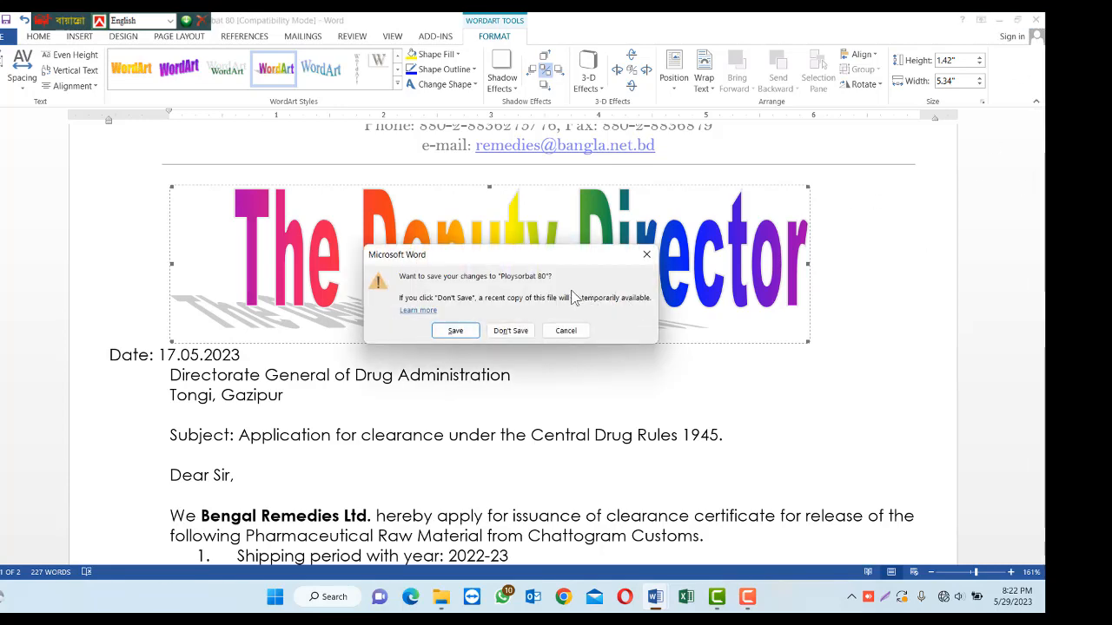
{"action": "left_click", "coordinate": [510, 331]}
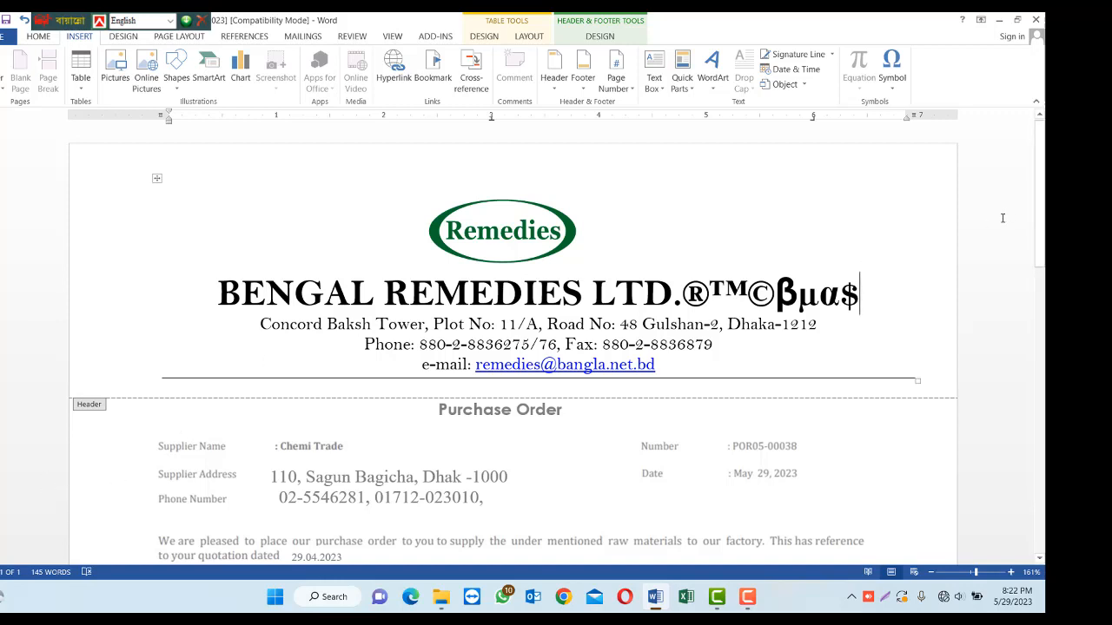
{"action": "left_click", "coordinate": [1035, 19]}
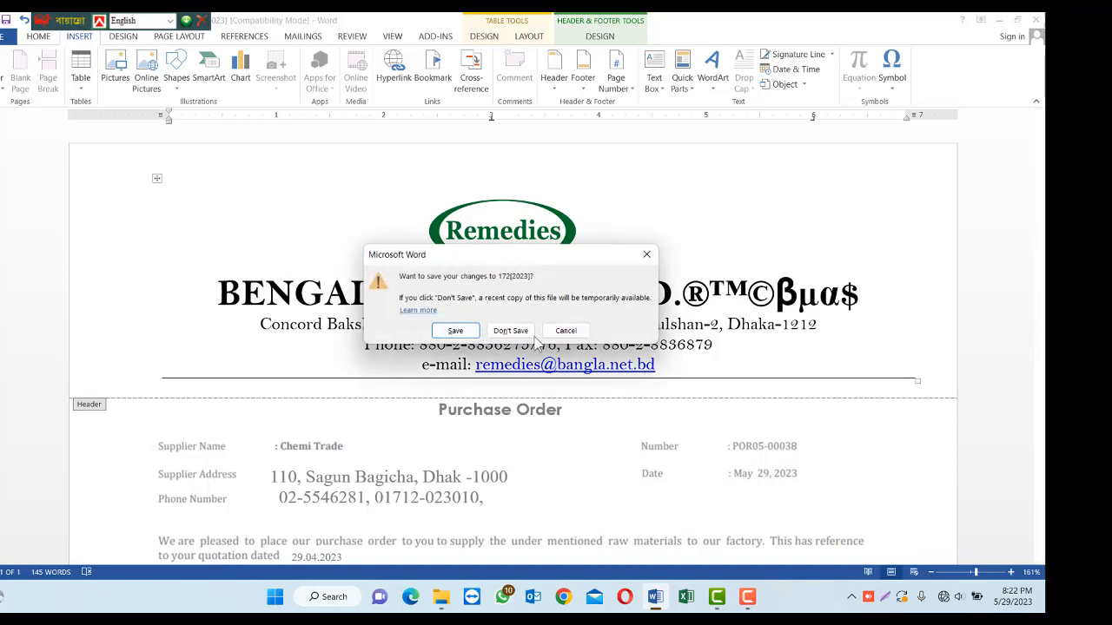
{"action": "left_click", "coordinate": [513, 331]}
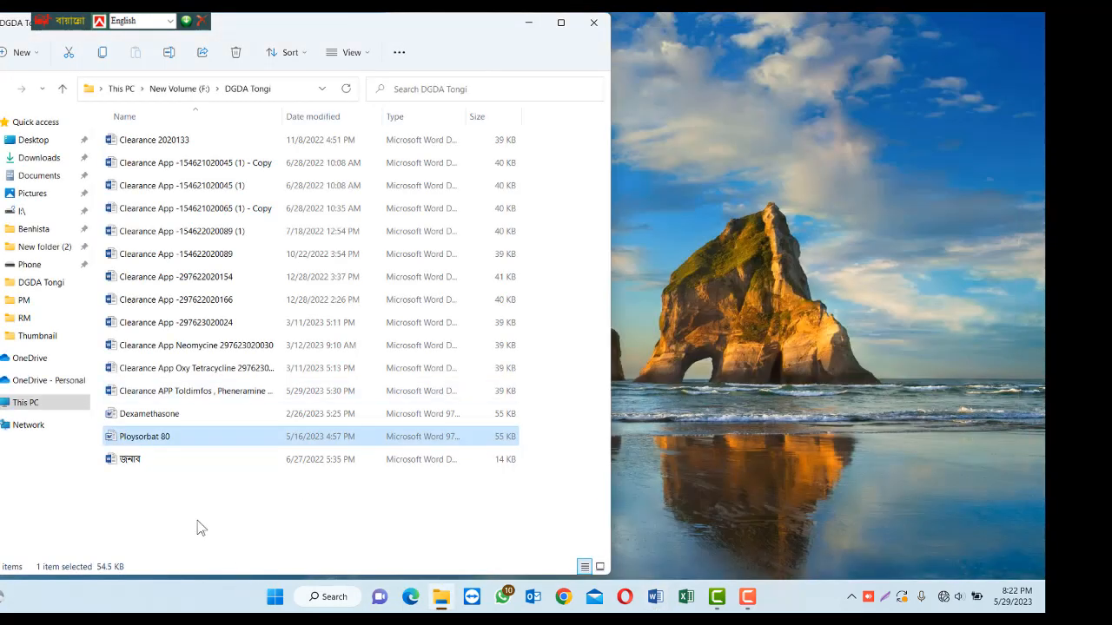
Close the DGDA Tongi folder, refresh the desktop, and open the CV document in Word.
{"action": "left_click", "coordinate": [594, 23]}
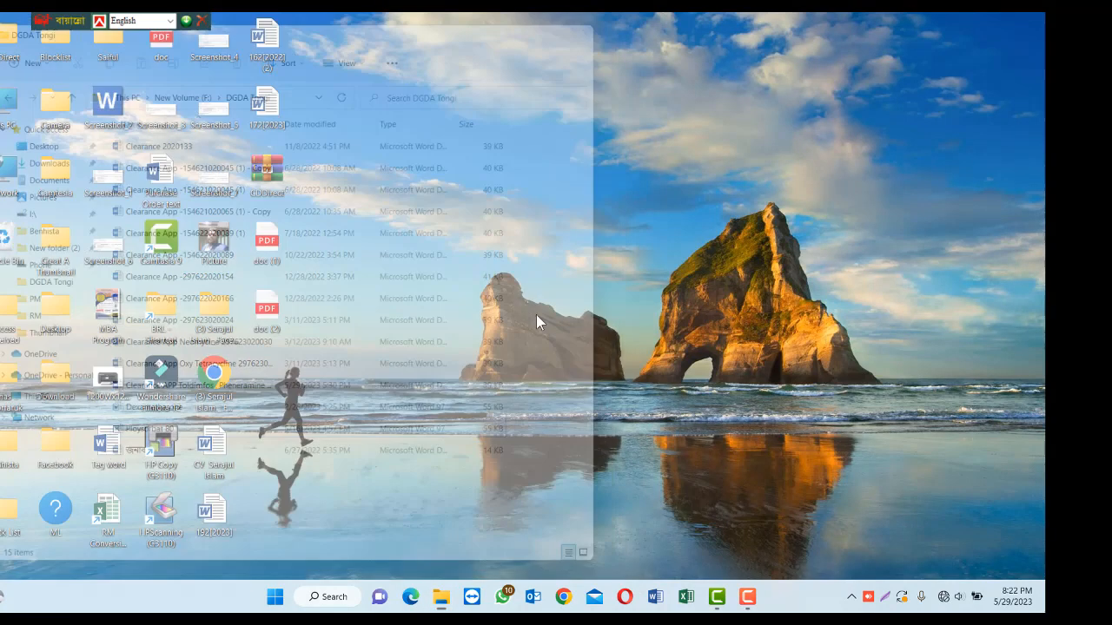
{"action": "right_click", "coordinate": [415, 242]}
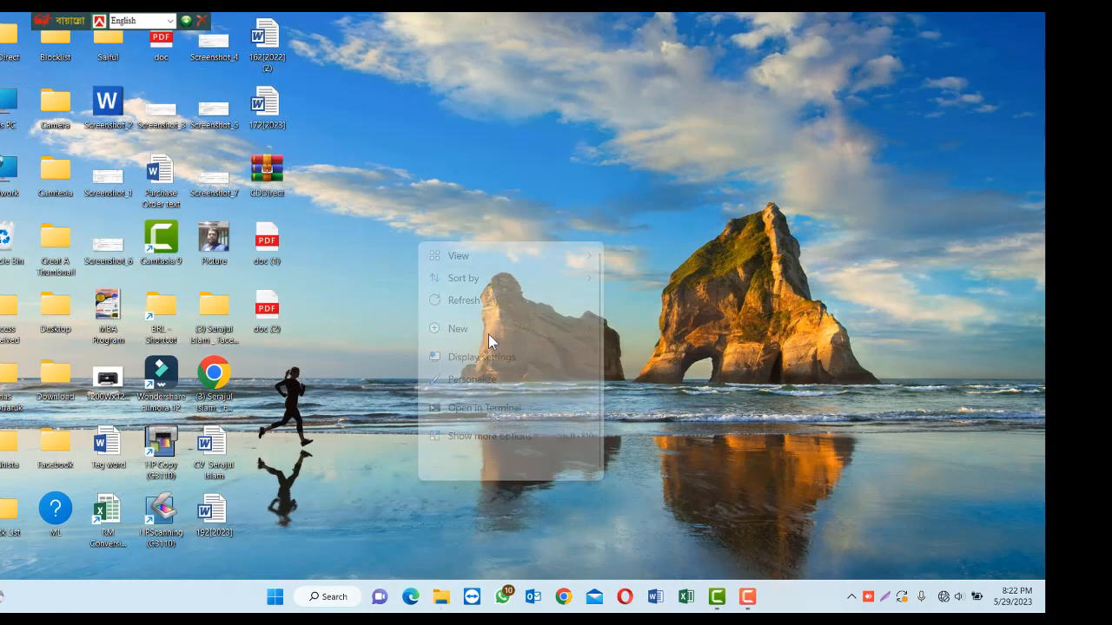
{"action": "left_click", "coordinate": [445, 300]}
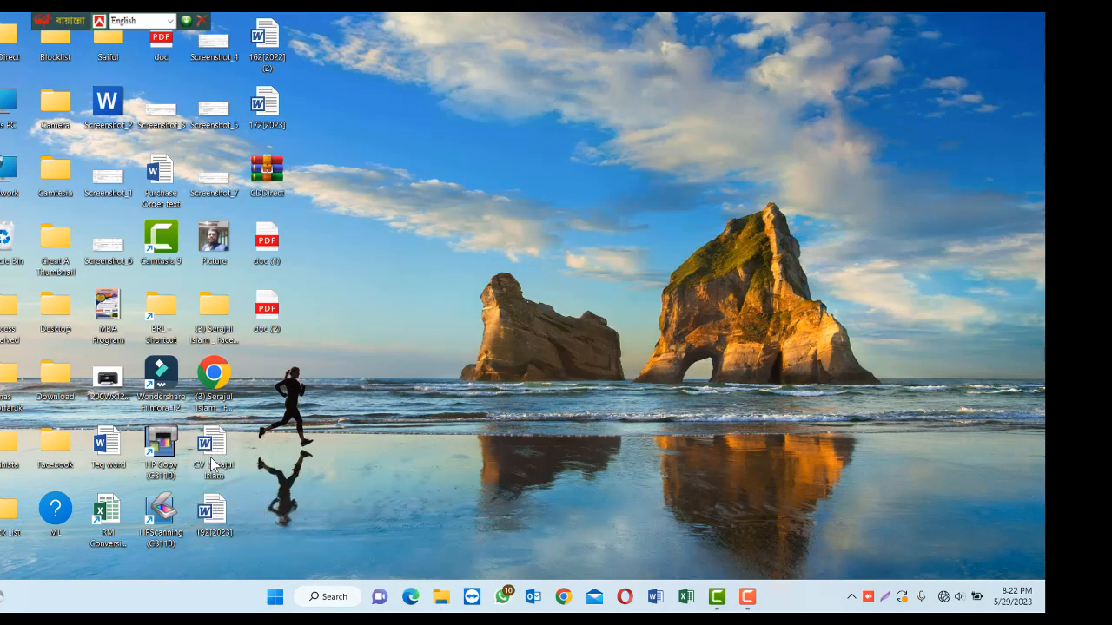
{"action": "double_click", "coordinate": [210, 452]}
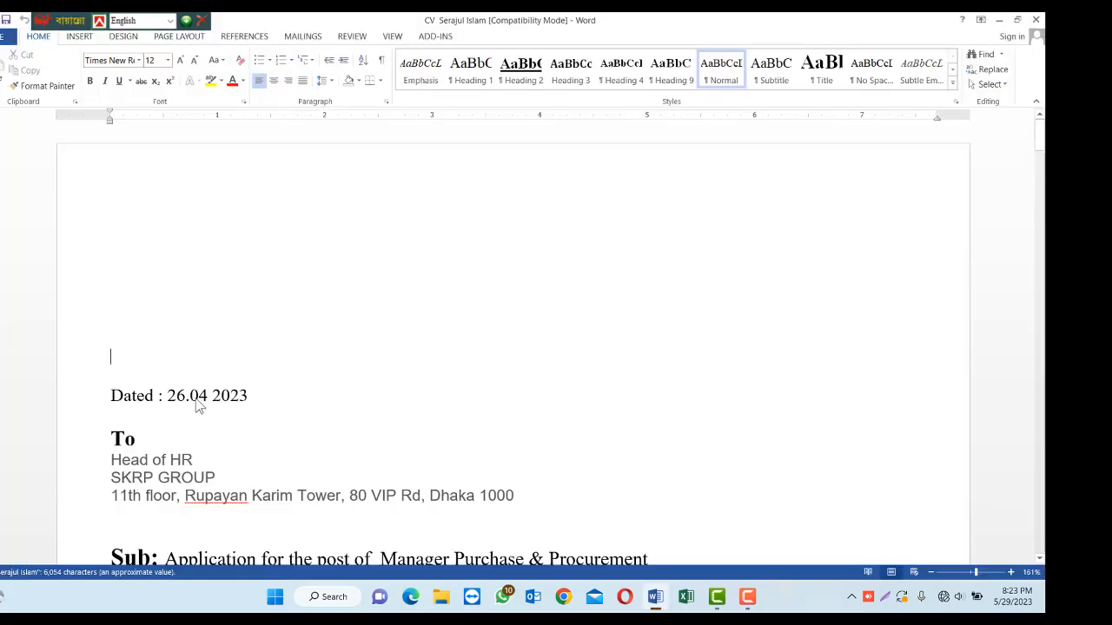
{"action": "scroll", "coordinate": [455, 356], "scroll_direction": "down", "scroll_amount": 15}
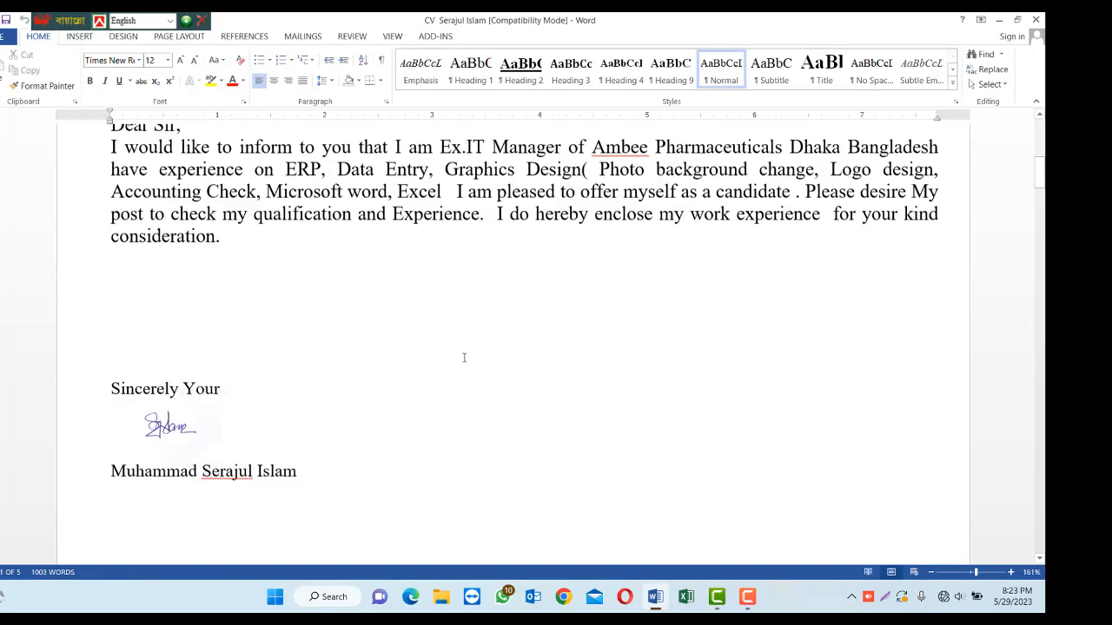
{"action": "scroll", "coordinate": [464, 358], "scroll_direction": "down", "scroll_amount": 20}
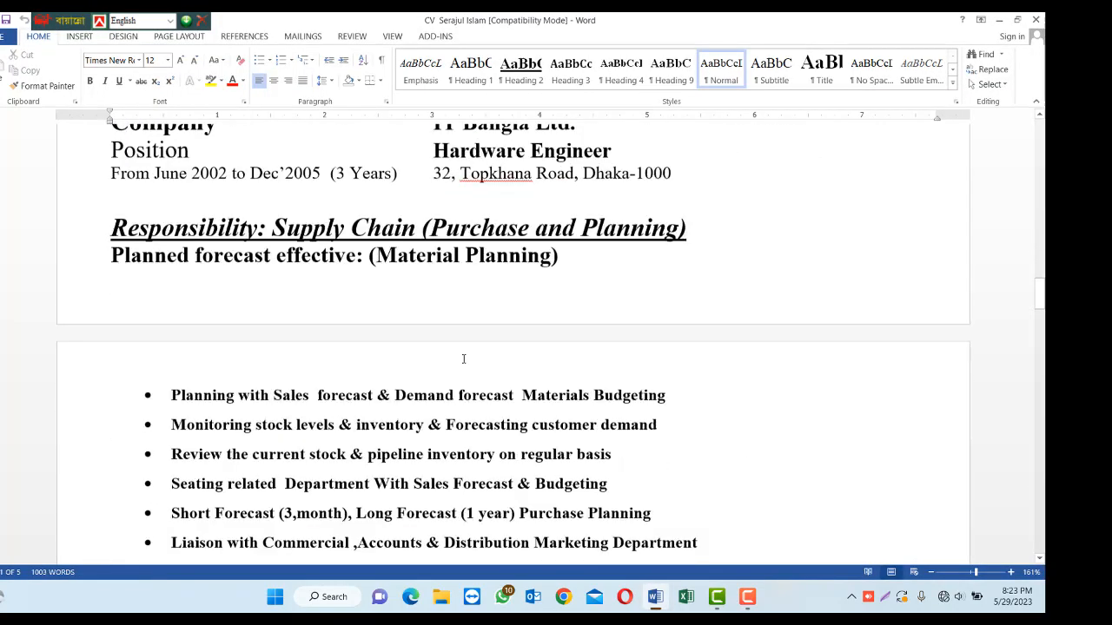
{"action": "scroll", "coordinate": [463, 360], "scroll_direction": "down", "scroll_amount": 20}
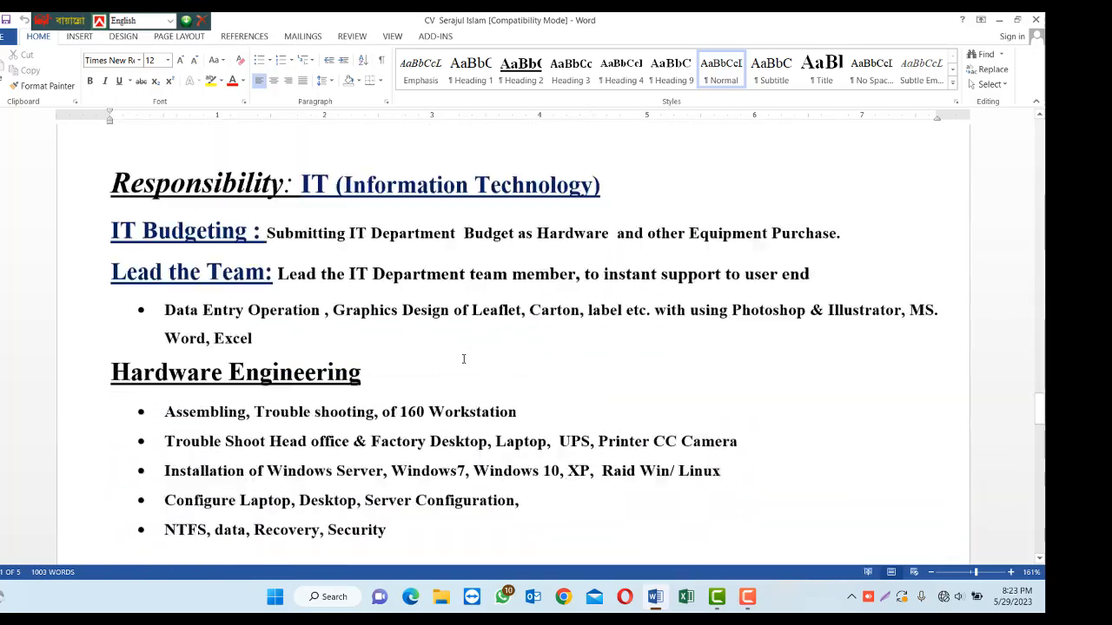
{"action": "scroll", "coordinate": [463, 361], "scroll_direction": "down", "scroll_amount": 10}
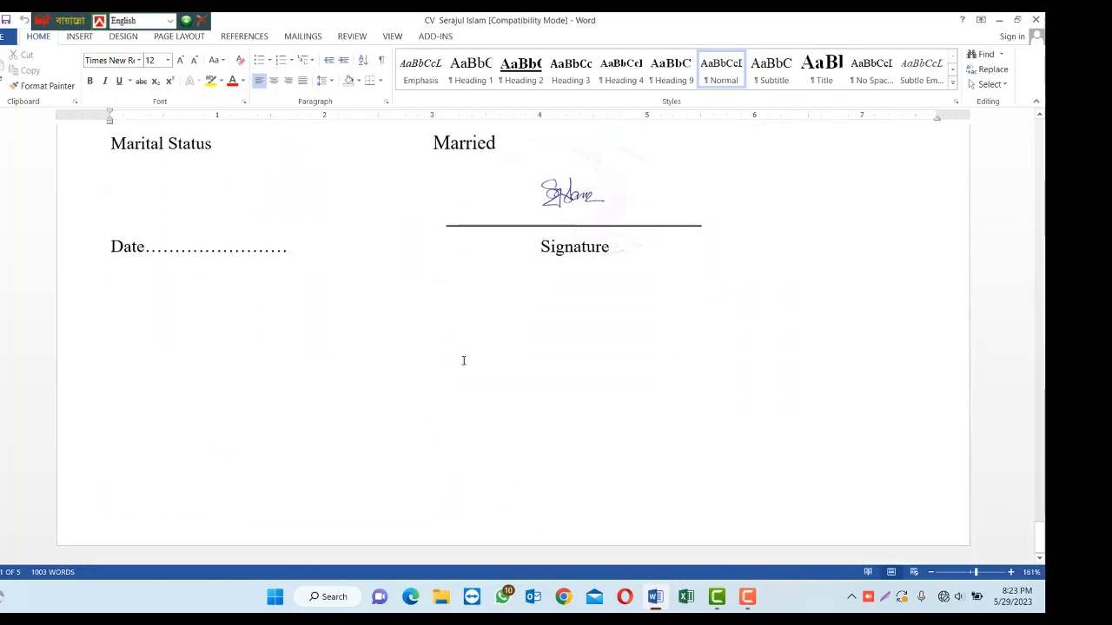
{"action": "scroll", "coordinate": [457, 349], "scroll_direction": "up", "scroll_amount": 5}
{"action": "scroll", "coordinate": [457, 349], "scroll_direction": "up", "scroll_amount": 20}
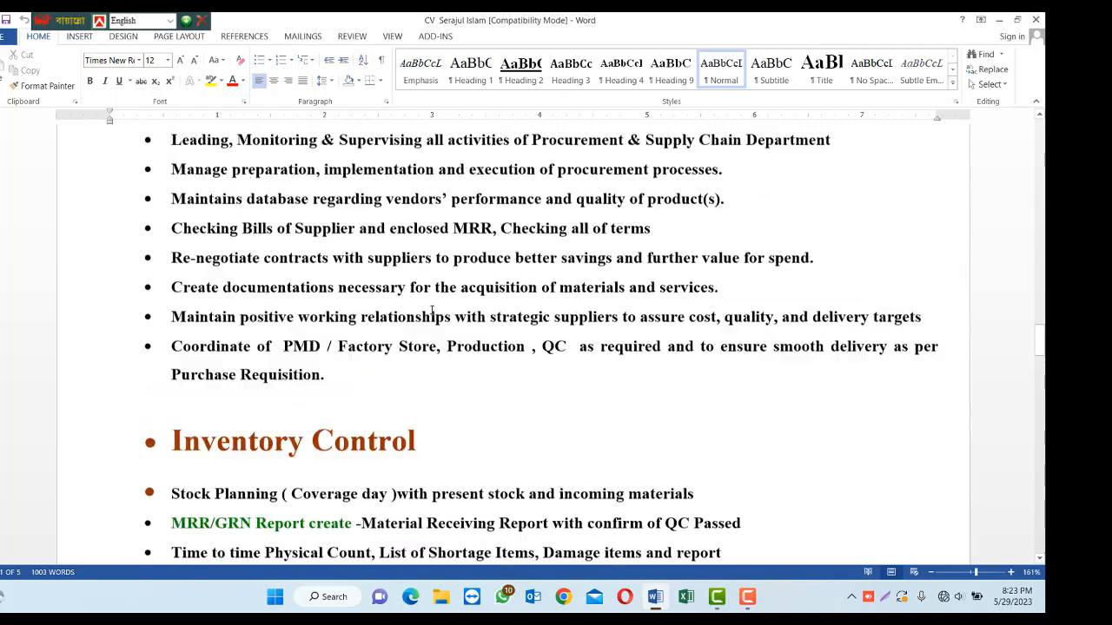
{"action": "scroll", "coordinate": [417, 291], "scroll_direction": "up", "scroll_amount": 20}
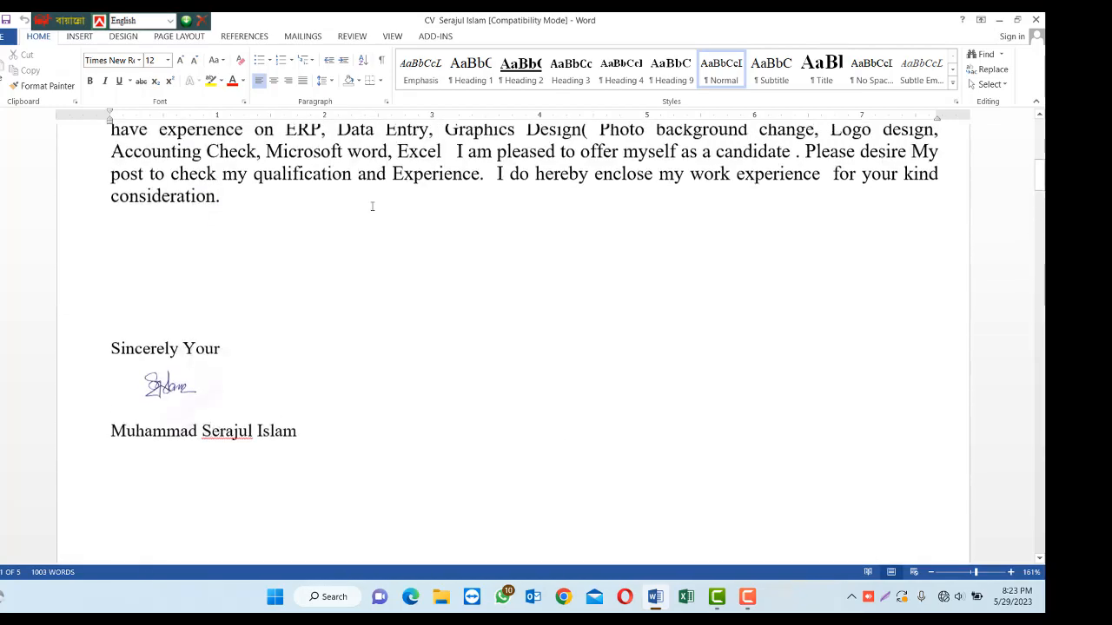
{"action": "scroll", "coordinate": [355, 201], "scroll_direction": "up", "scroll_amount": 1}
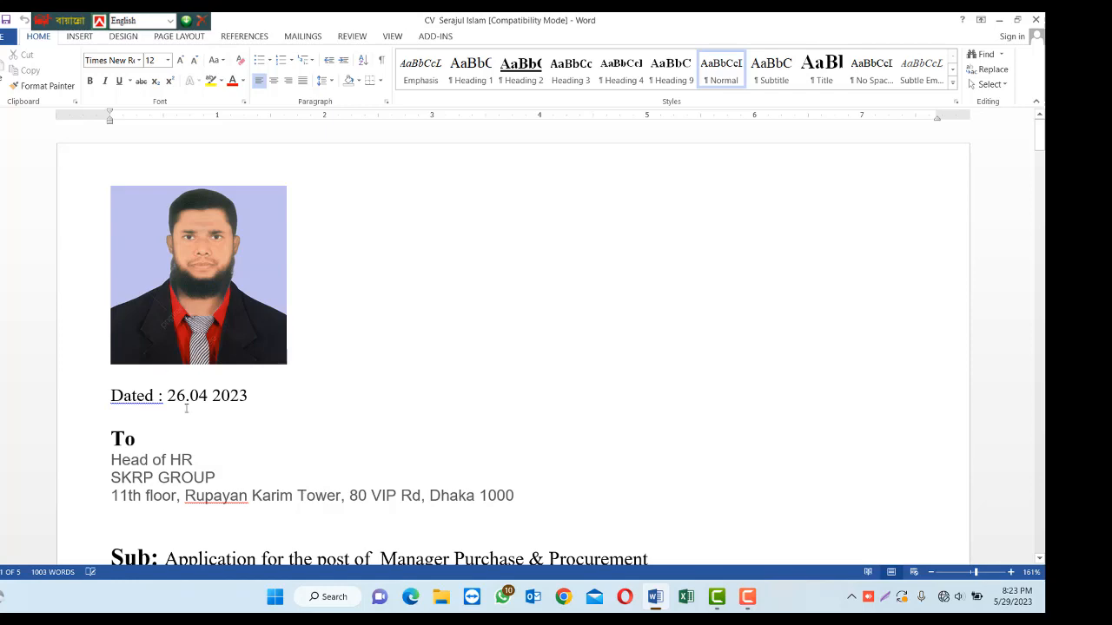
{"action": "scroll", "coordinate": [352, 443], "scroll_direction": "down", "scroll_amount": 15}
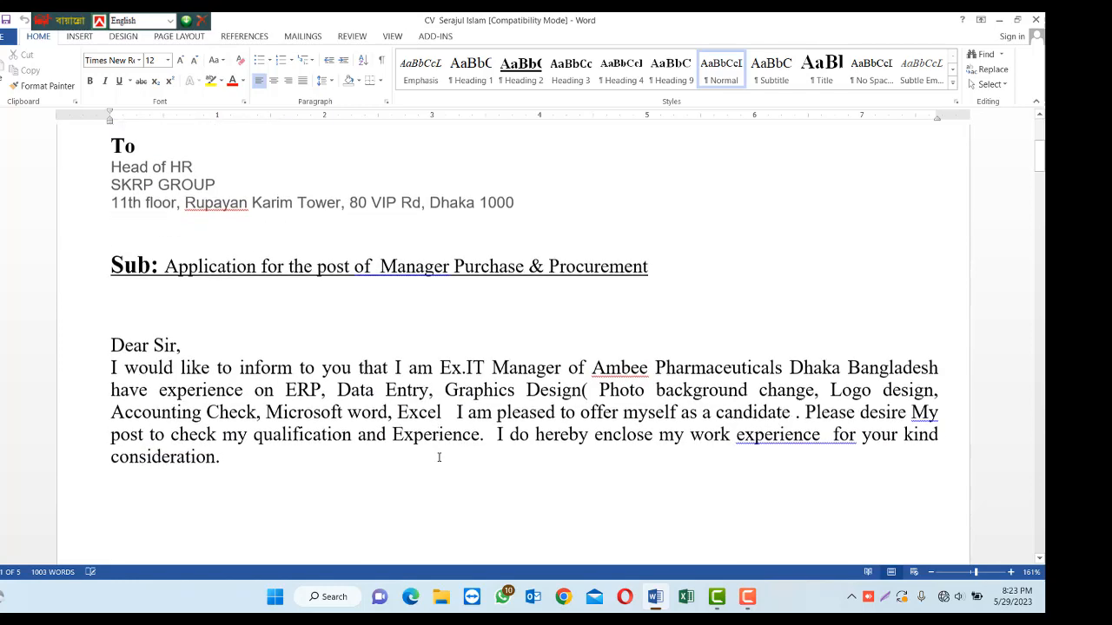
{"action": "scroll", "coordinate": [326, 455], "scroll_direction": "down", "scroll_amount": 8}
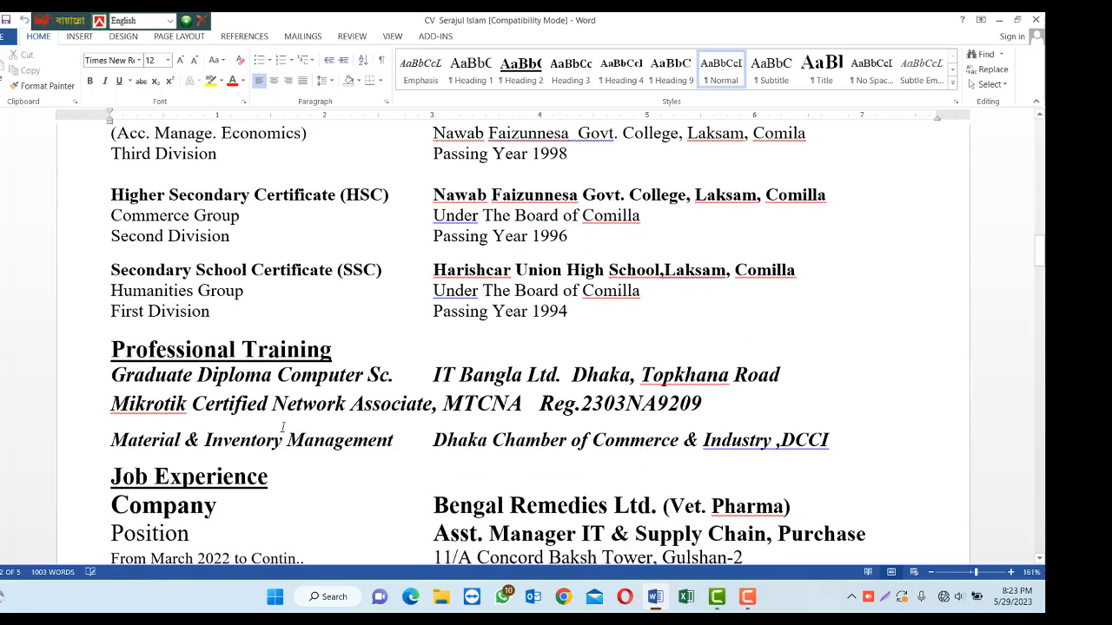
{"action": "scroll", "coordinate": [178, 460], "scroll_direction": "down", "scroll_amount": 10}
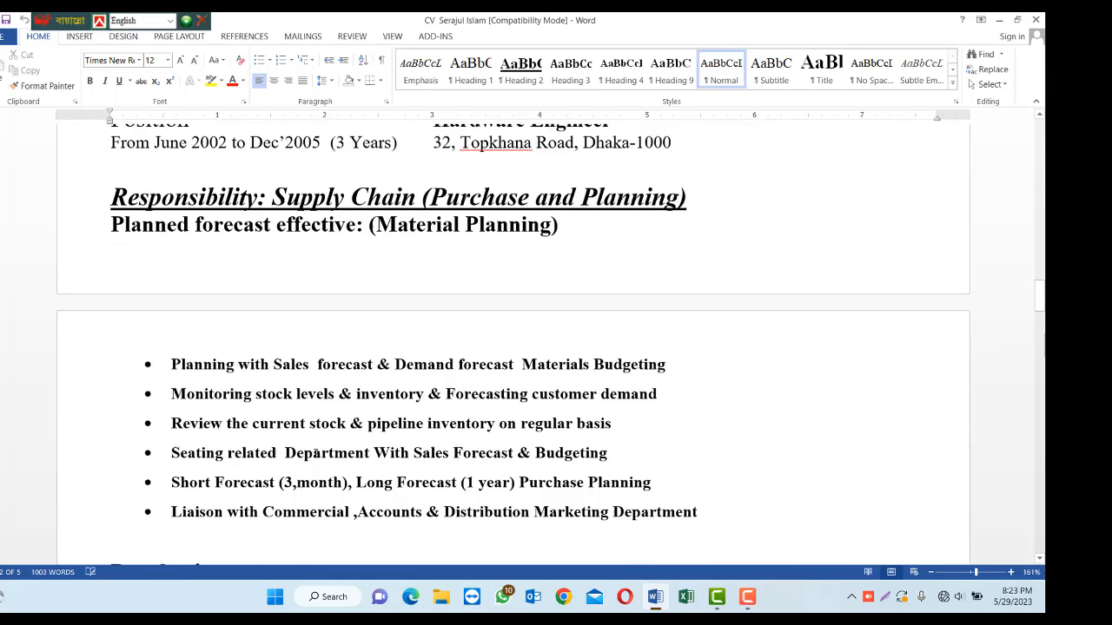
{"action": "left_click", "coordinate": [271, 348]}
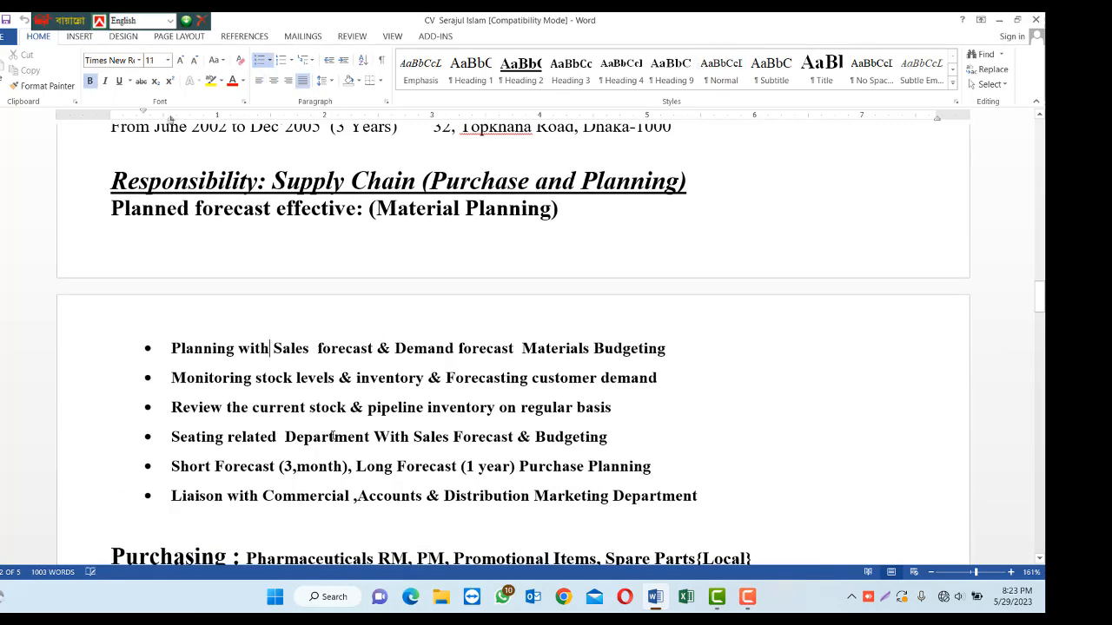
{"action": "left_click", "coordinate": [405, 405]}
{"action": "key", "text": "shift+Return"}
{"action": "key", "text": "Return"}
{"action": "scroll", "coordinate": [406, 397], "scroll_direction": "down", "scroll_amount": 20}
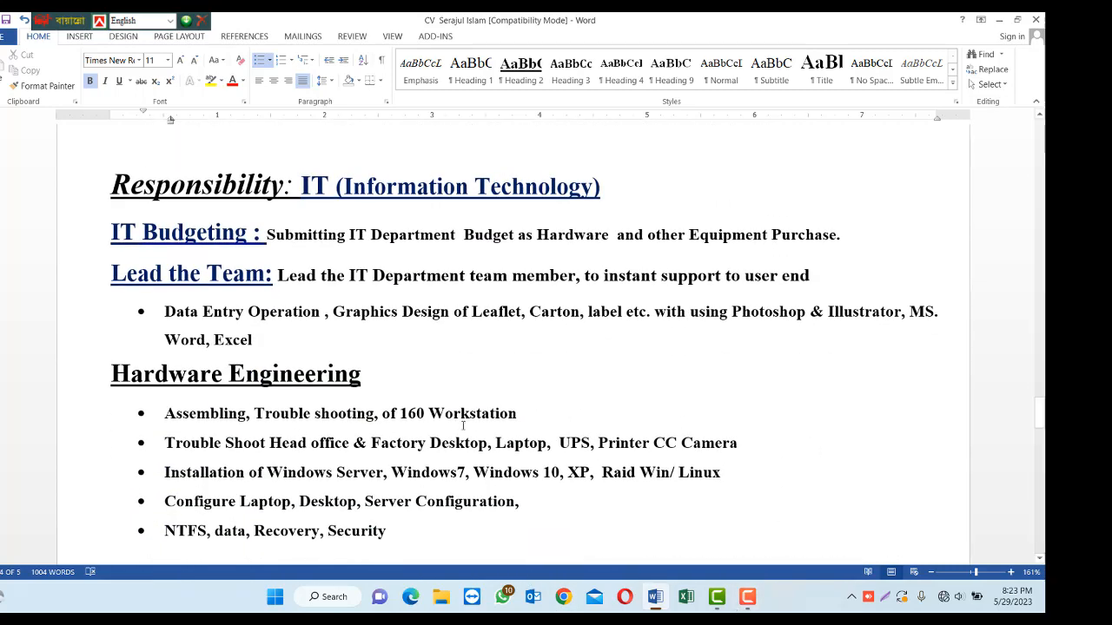
{"action": "scroll", "coordinate": [556, 347], "scroll_direction": "down", "scroll_amount": 20}
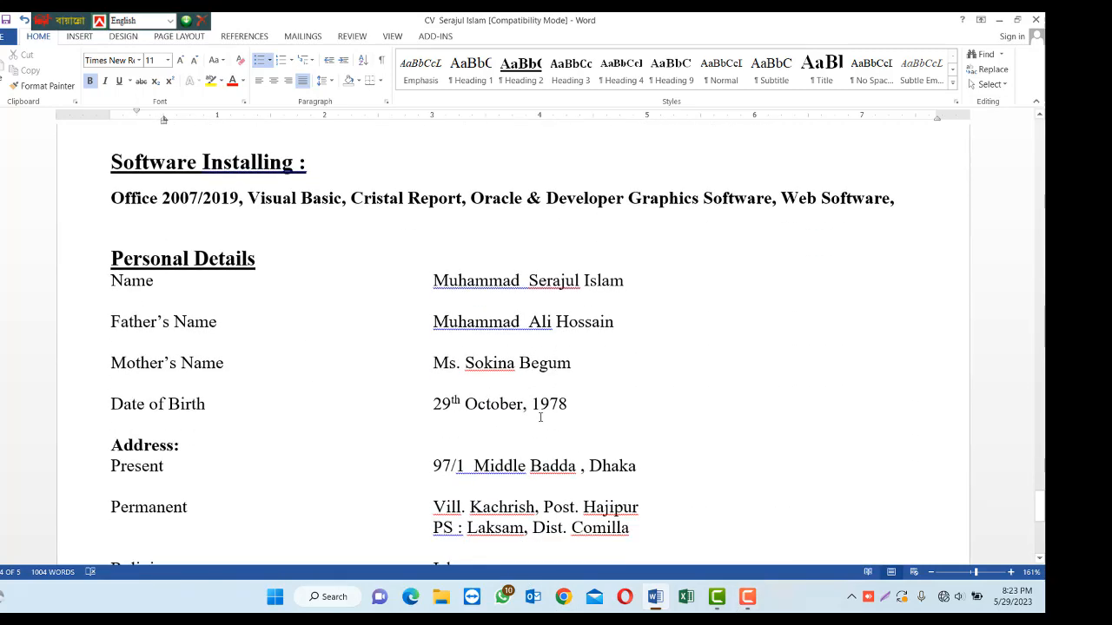
{"action": "scroll", "coordinate": [540, 434], "scroll_direction": "up", "scroll_amount": 3}
{"action": "scroll", "coordinate": [278, 446], "scroll_direction": "down", "scroll_amount": 3}
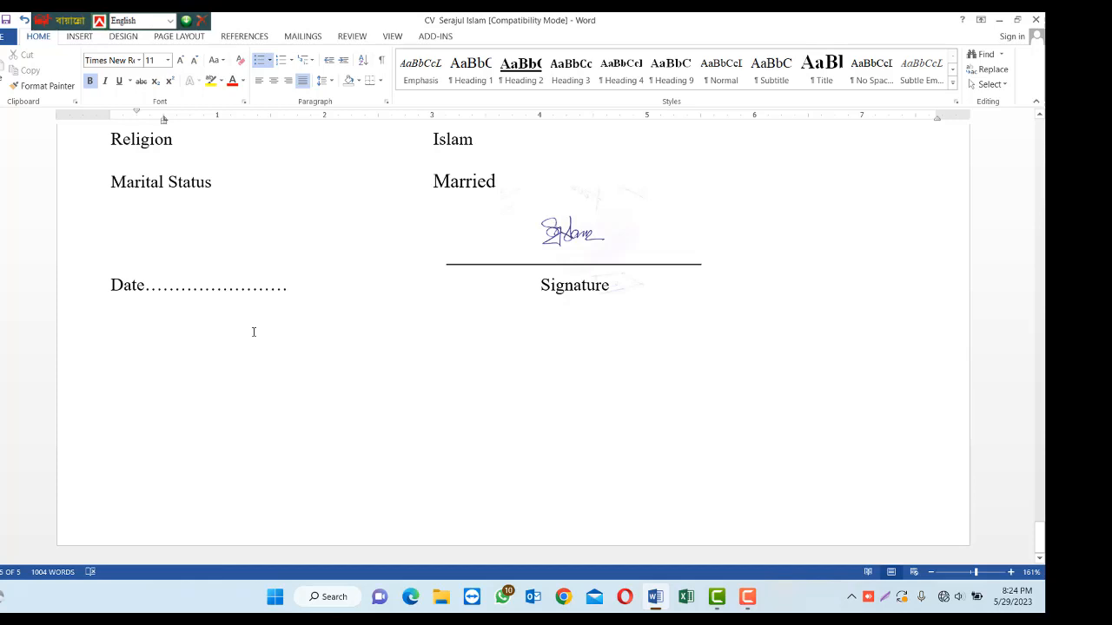
{"action": "left_click", "coordinate": [561, 253]}
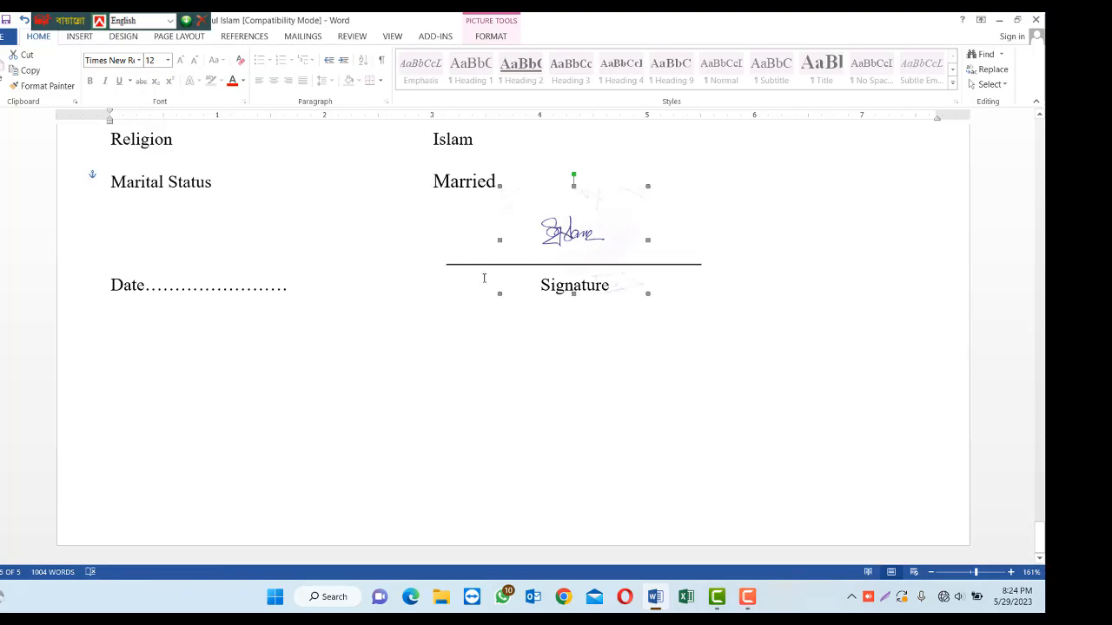
{"action": "scroll", "coordinate": [539, 397], "scroll_direction": "up", "scroll_amount": 20}
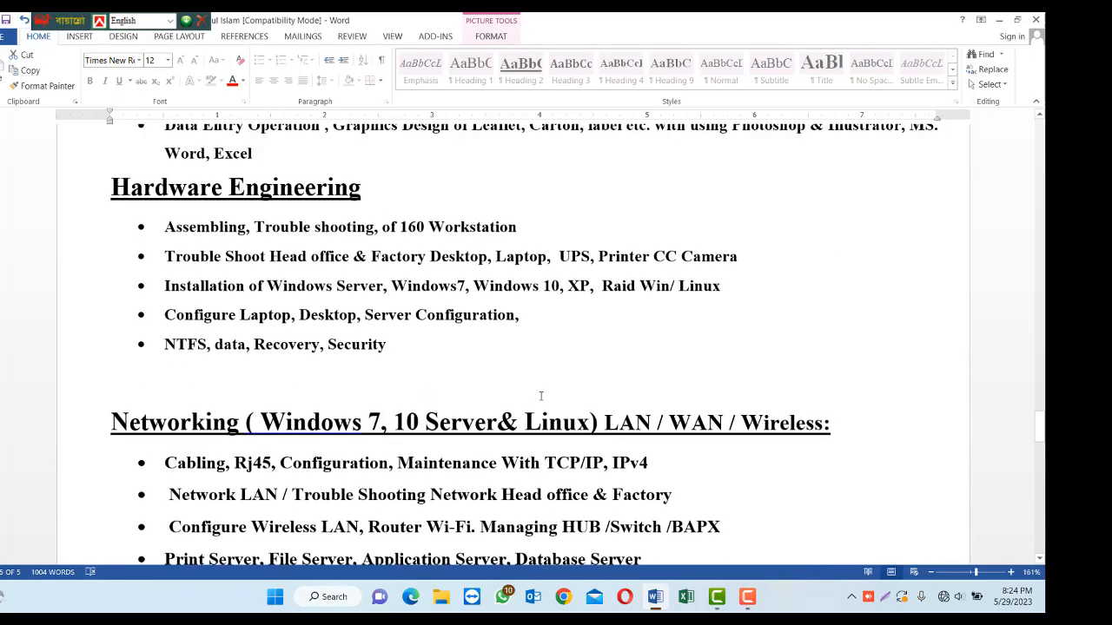
{"action": "scroll", "coordinate": [540, 390], "scroll_direction": "up", "scroll_amount": 20}
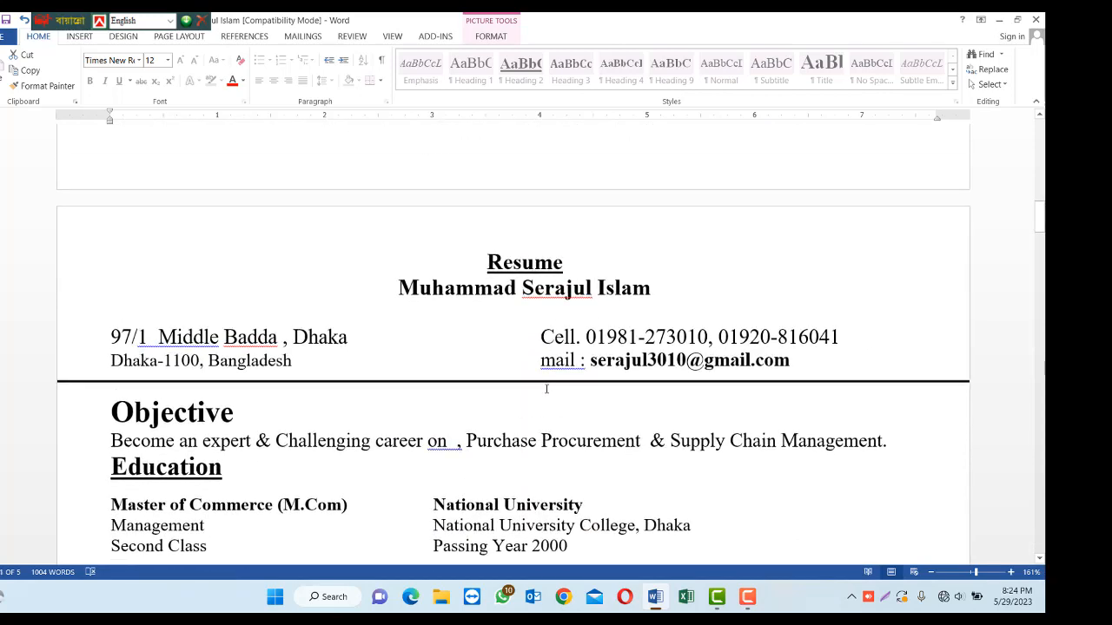
{"action": "scroll", "coordinate": [546, 388], "scroll_direction": "up", "scroll_amount": 15}
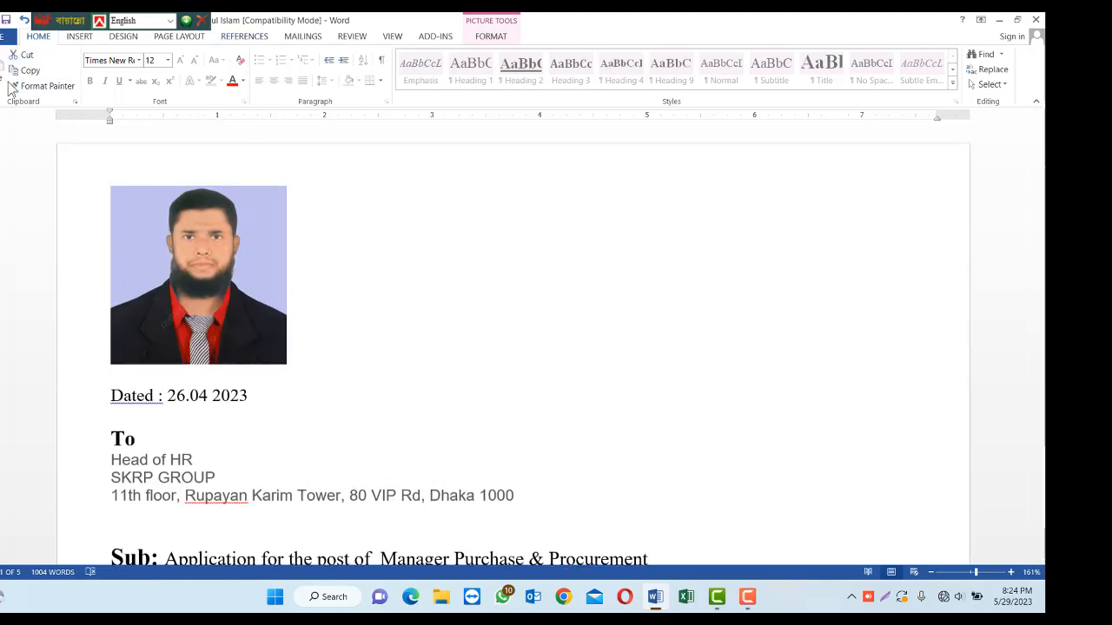
Open Save As on the Desktop folder with the CV's file name, moving the dialog aside.
{"action": "left_click", "coordinate": [6, 37]}
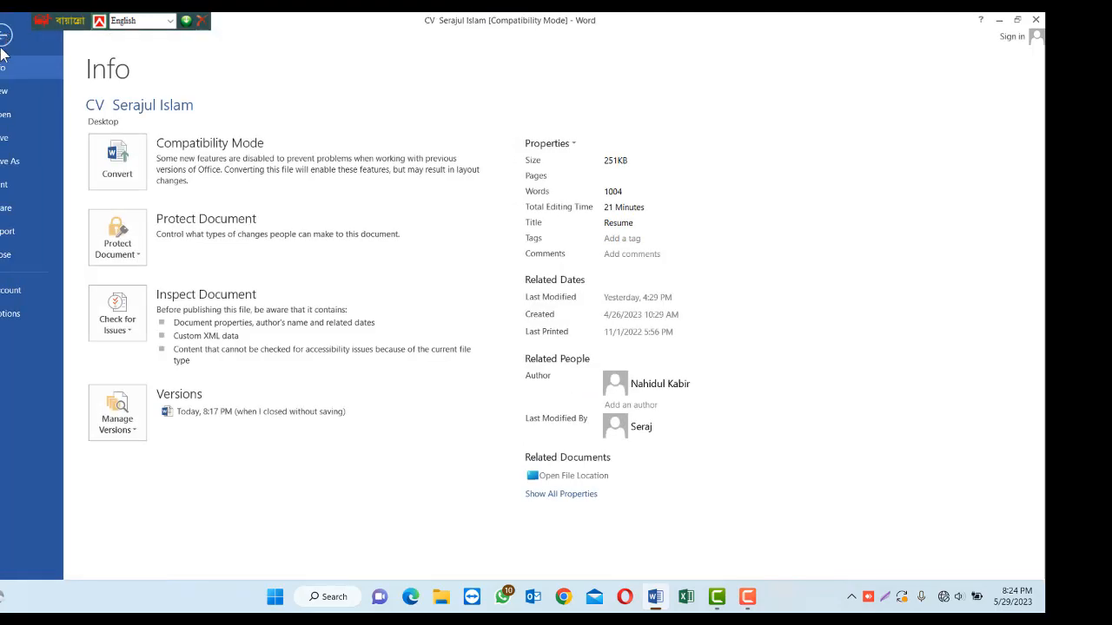
{"action": "left_click", "coordinate": [15, 161]}
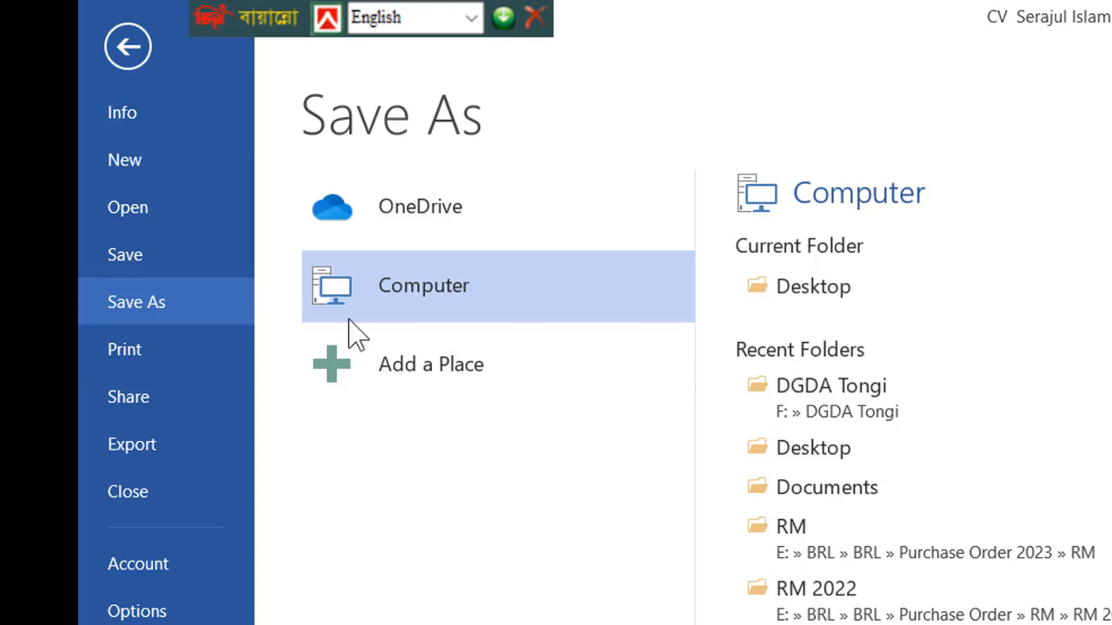
{"action": "left_click", "coordinate": [824, 296]}
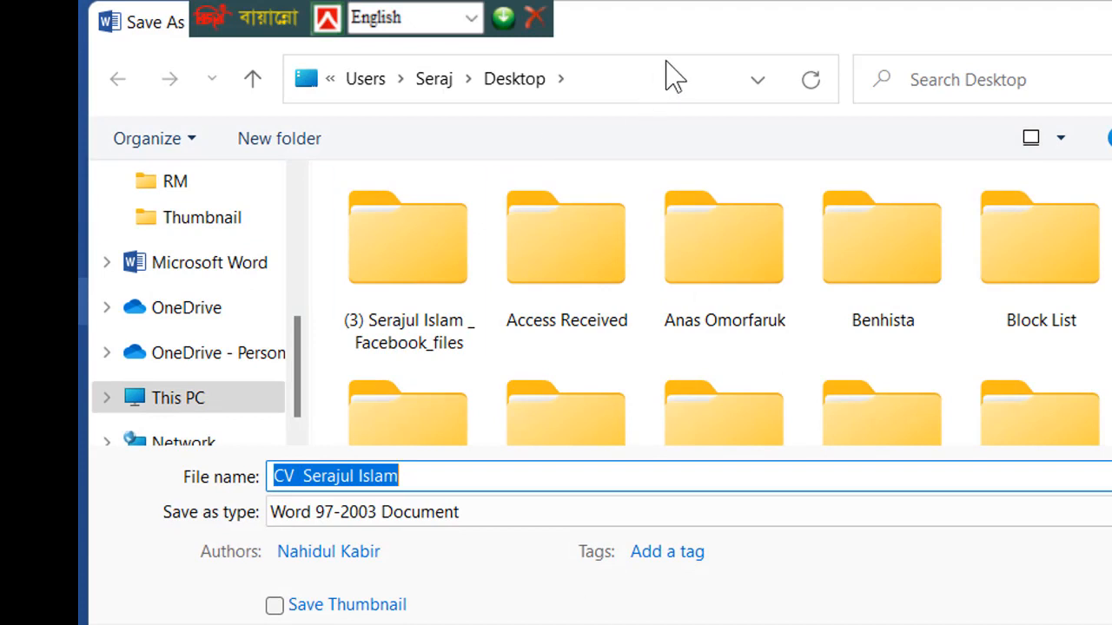
{"action": "left_click_drag", "start_coordinate": [683, 33], "coordinate": [1111, 334]}
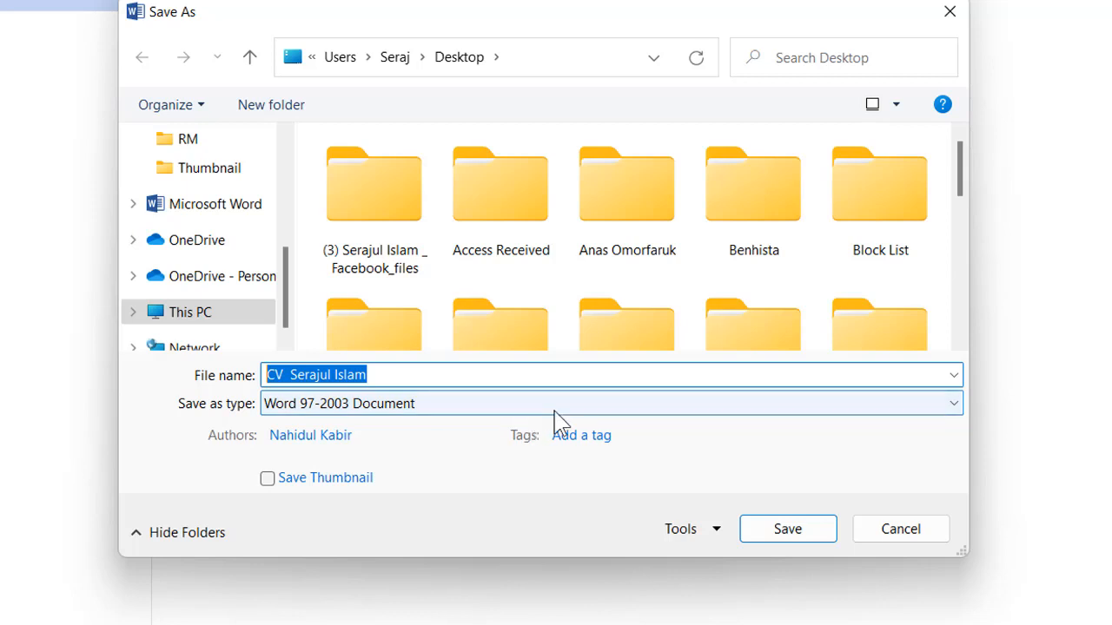
Save the CV as a PDF on the Desktop.
{"action": "left_click", "coordinate": [959, 406]}
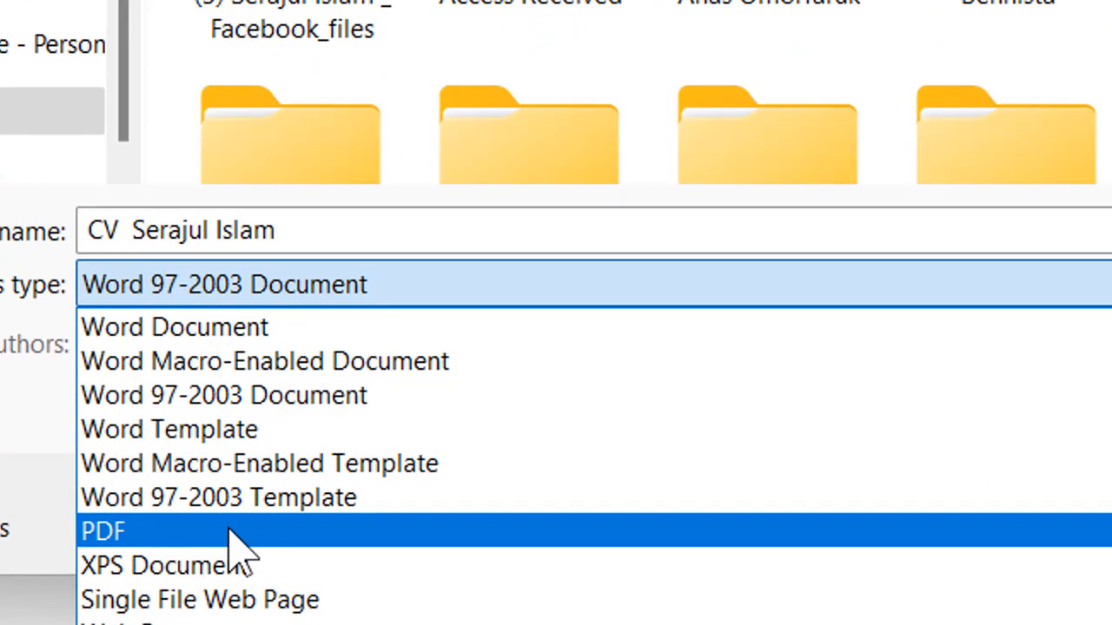
{"action": "left_click", "coordinate": [164, 533]}
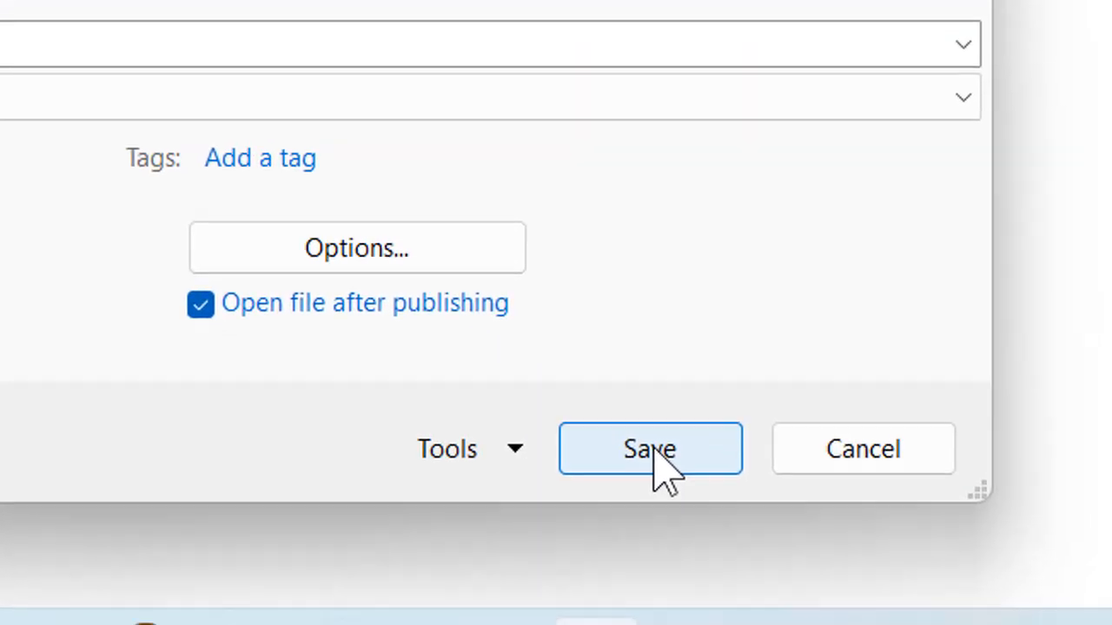
{"action": "left_click", "coordinate": [1055, 521]}
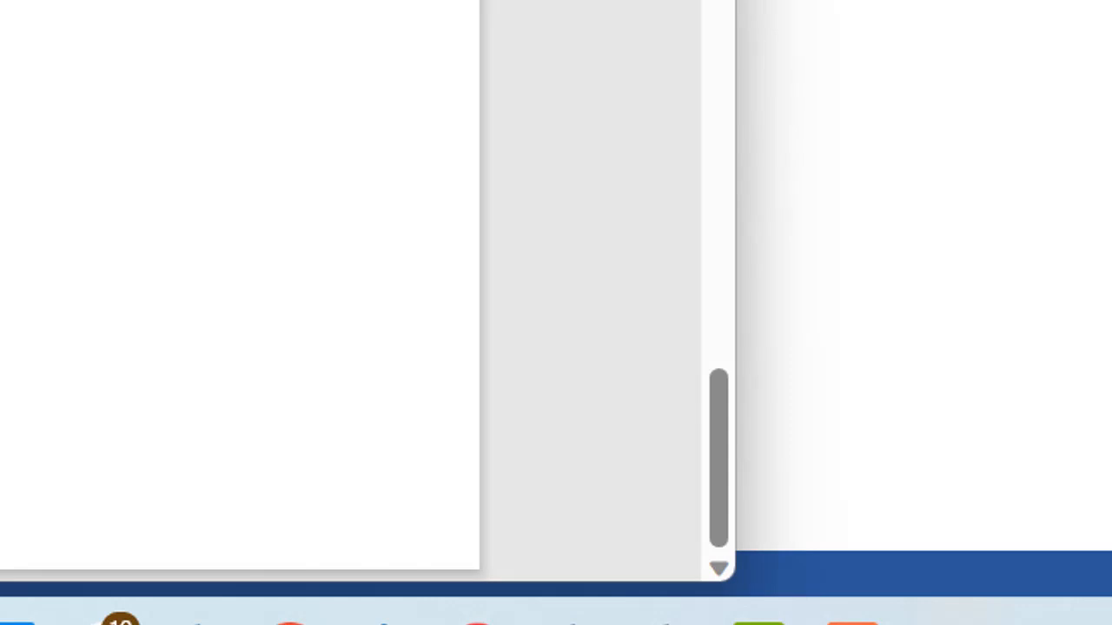
{"action": "scroll", "coordinate": [239, 291], "scroll_direction": "up", "scroll_amount": 5}
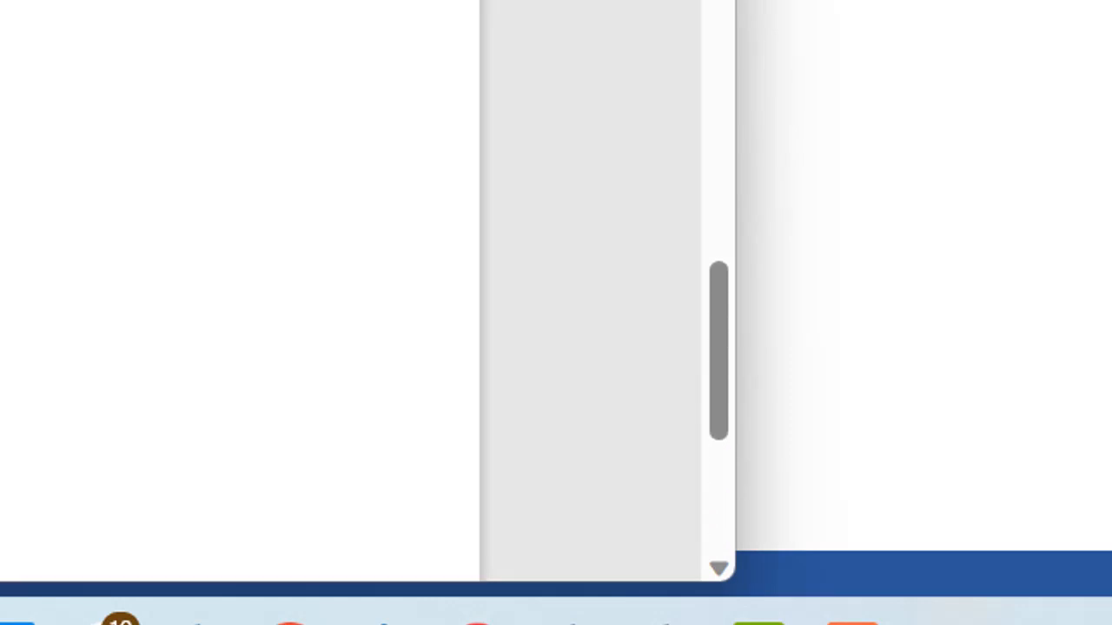
Close the PDF viewer and Word without saving, then open the CV PDF from the desktop in Edge.
{"action": "key", "text": "alt+F4"}
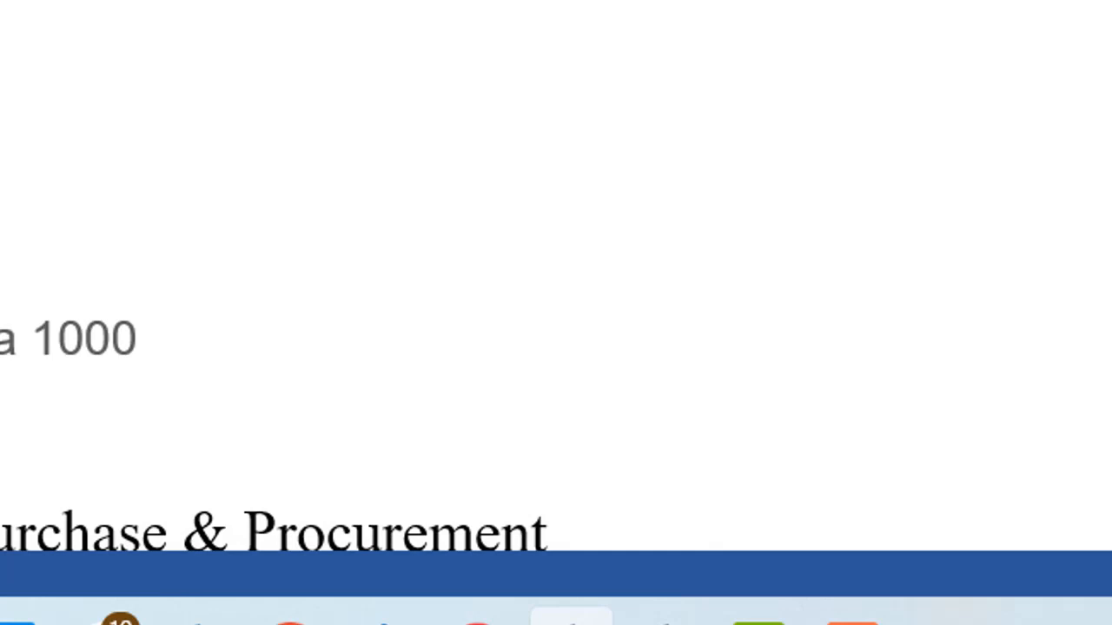
{"action": "key", "text": "alt+F4"}
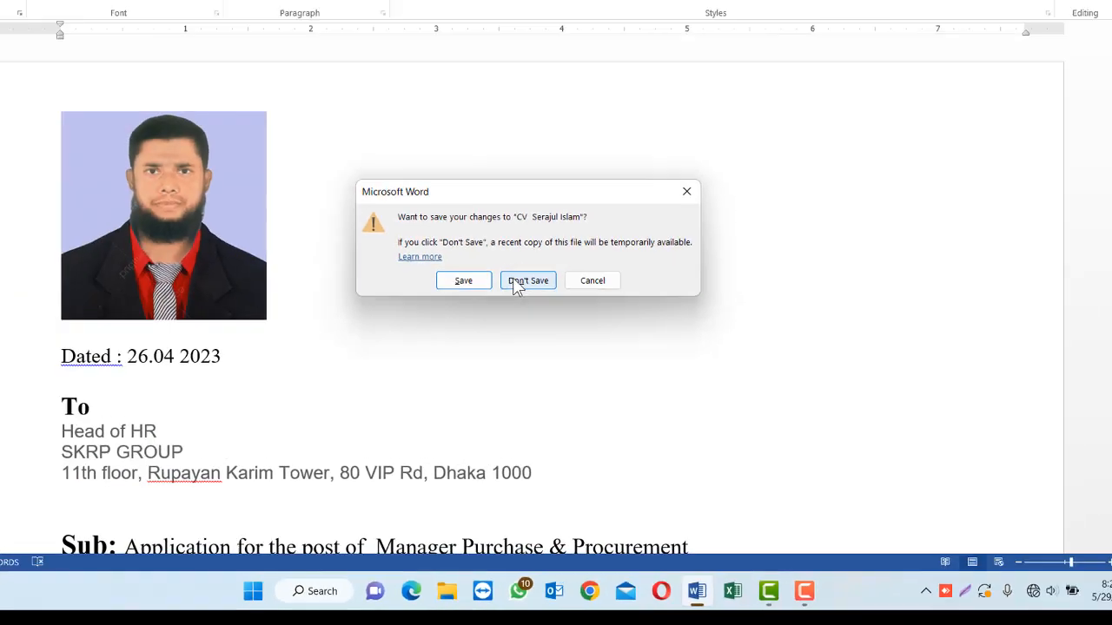
{"action": "left_click", "coordinate": [566, 318]}
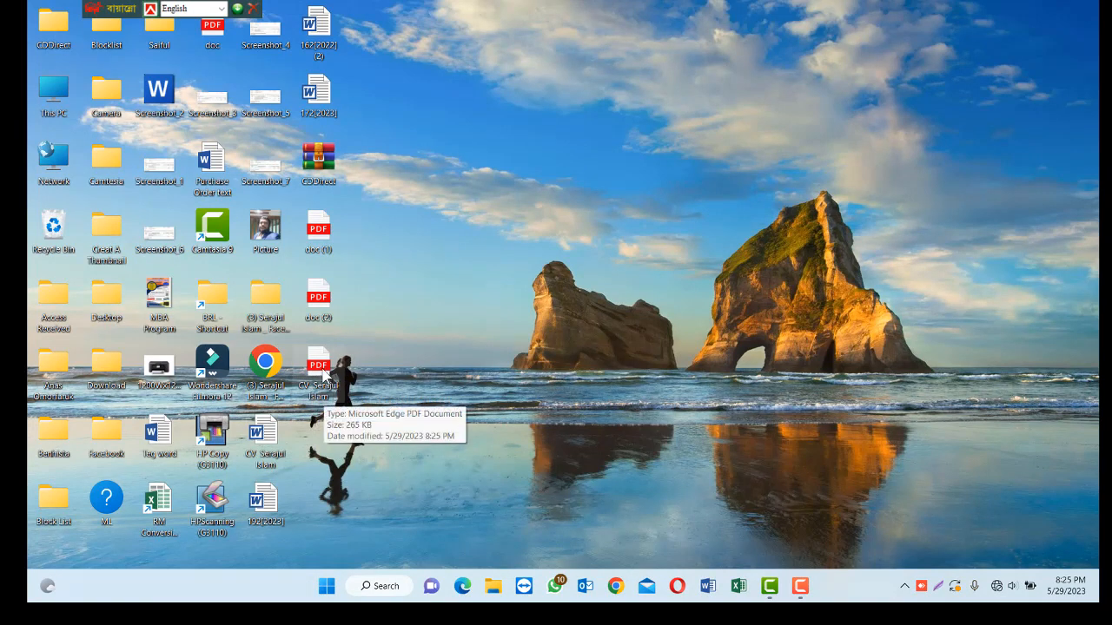
{"action": "double_click", "coordinate": [334, 398]}
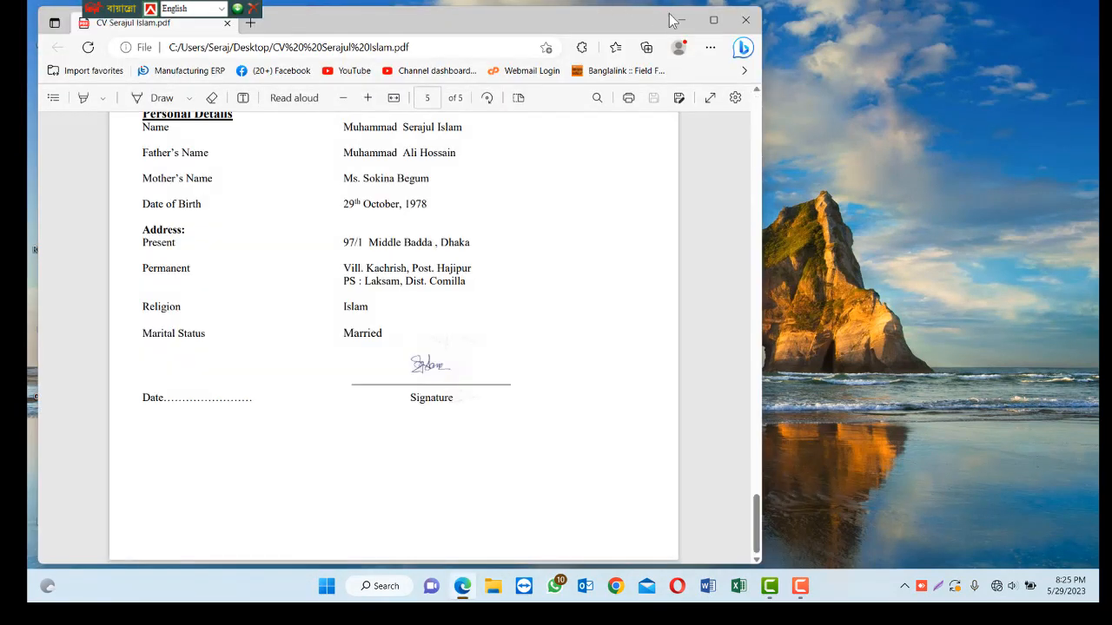
Maximize the Edge window and scroll through the five pages of the CV PDF.
{"action": "left_click", "coordinate": [713, 19]}
{"action": "scroll", "coordinate": [748, 179], "scroll_direction": "up", "scroll_amount": 20}
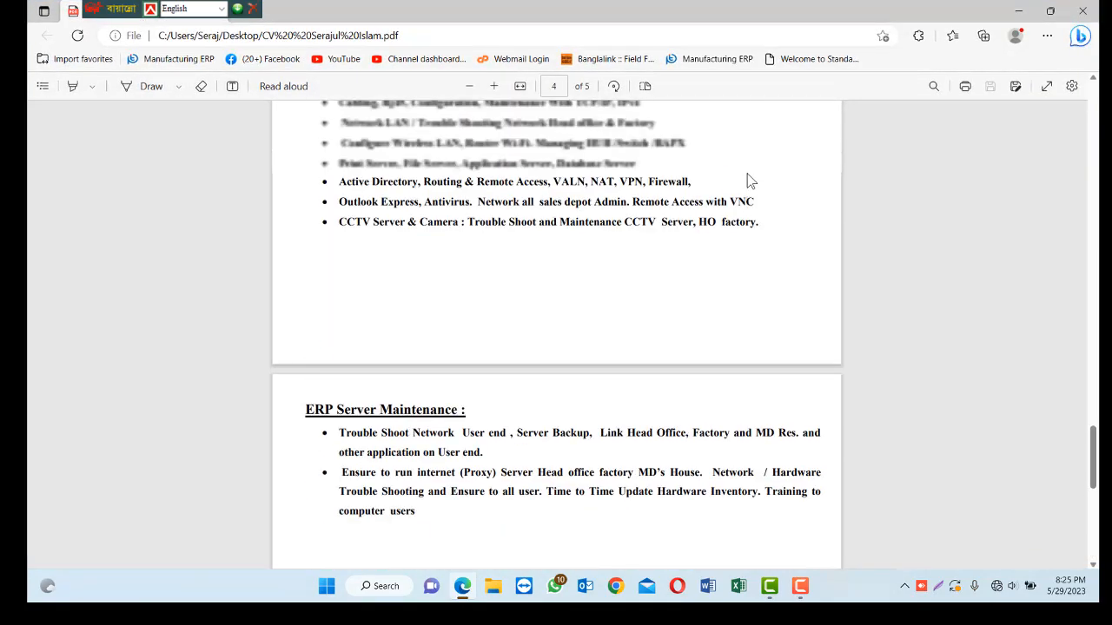
{"action": "scroll", "coordinate": [751, 177], "scroll_direction": "down", "scroll_amount": 10}
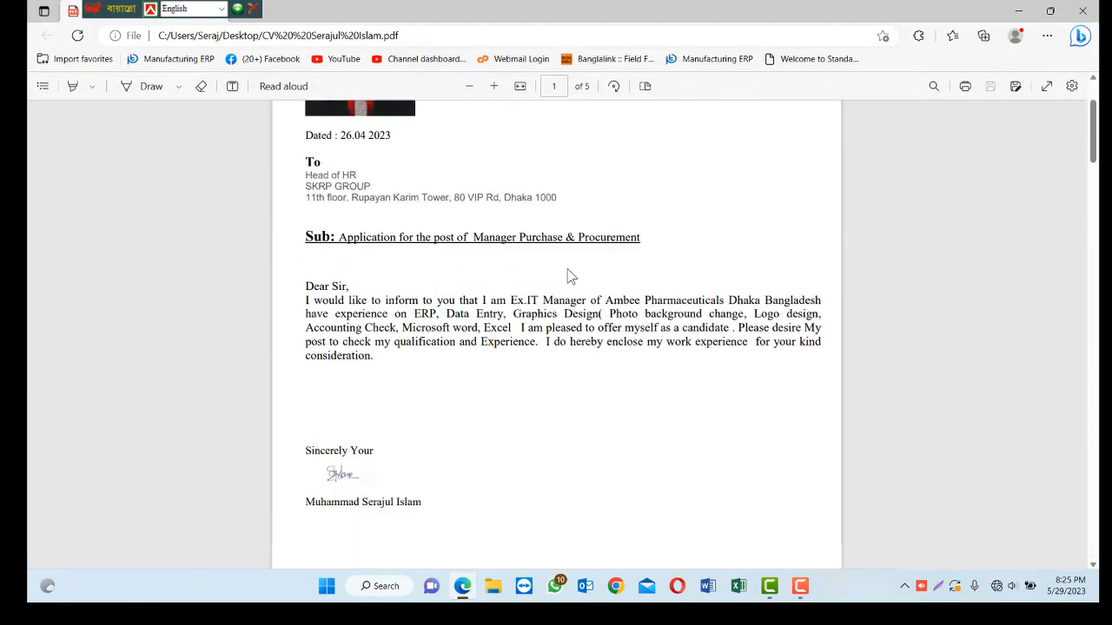
{"action": "scroll", "coordinate": [578, 324], "scroll_direction": "down", "scroll_amount": 12}
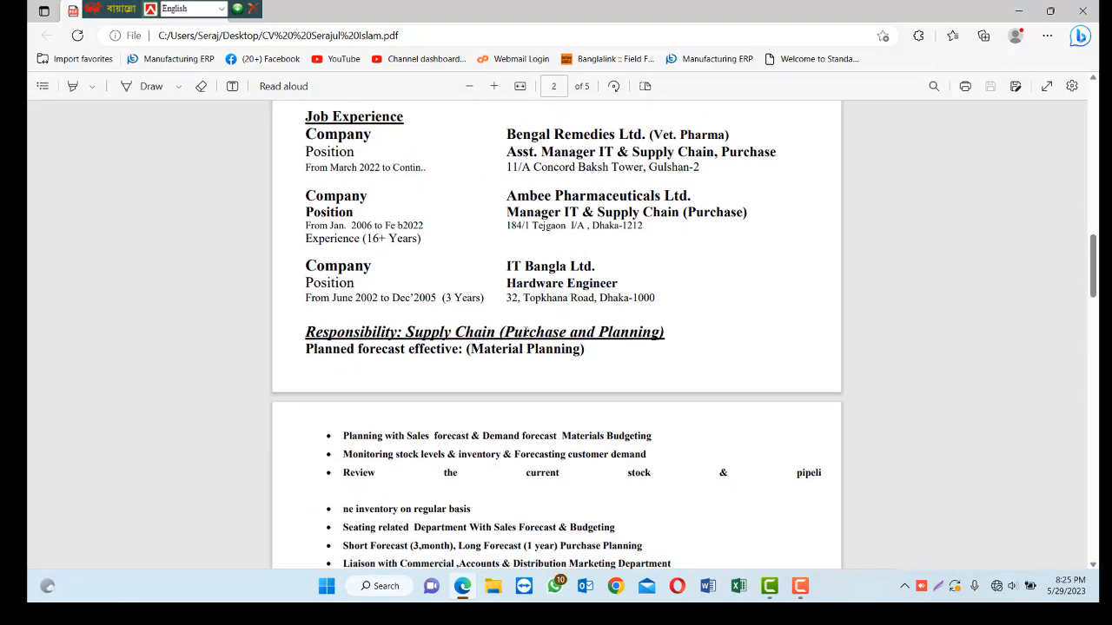
{"action": "scroll", "coordinate": [539, 358], "scroll_direction": "up", "scroll_amount": 15}
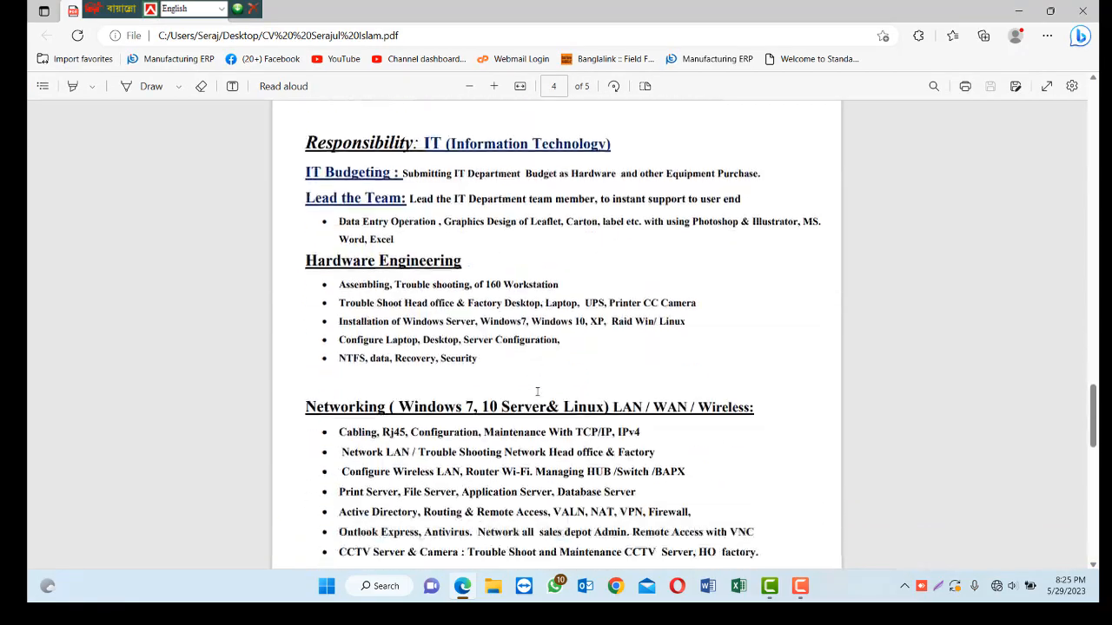
{"action": "scroll", "coordinate": [539, 397], "scroll_direction": "up", "scroll_amount": 1}
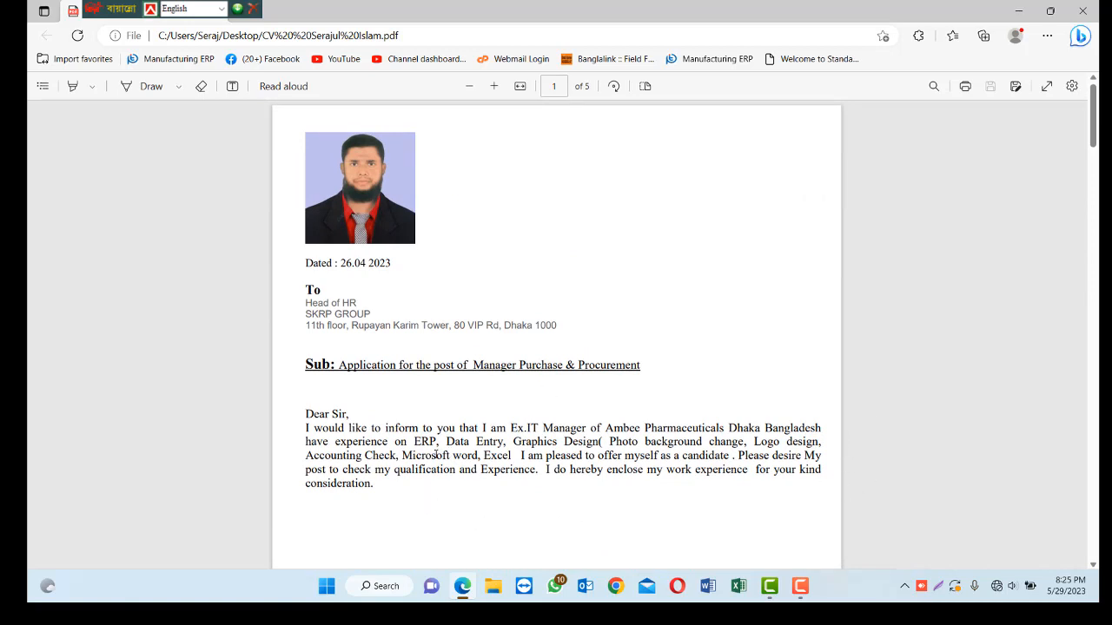
{"action": "scroll", "coordinate": [524, 416], "scroll_direction": "down", "scroll_amount": 12}
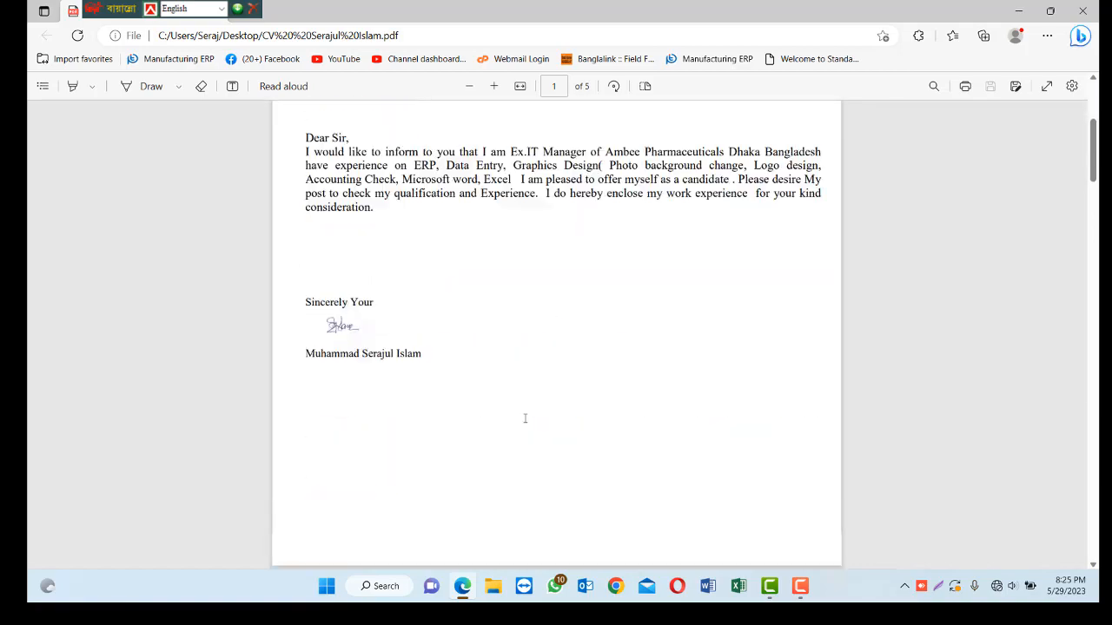
{"action": "scroll", "coordinate": [521, 414], "scroll_direction": "down", "scroll_amount": 6}
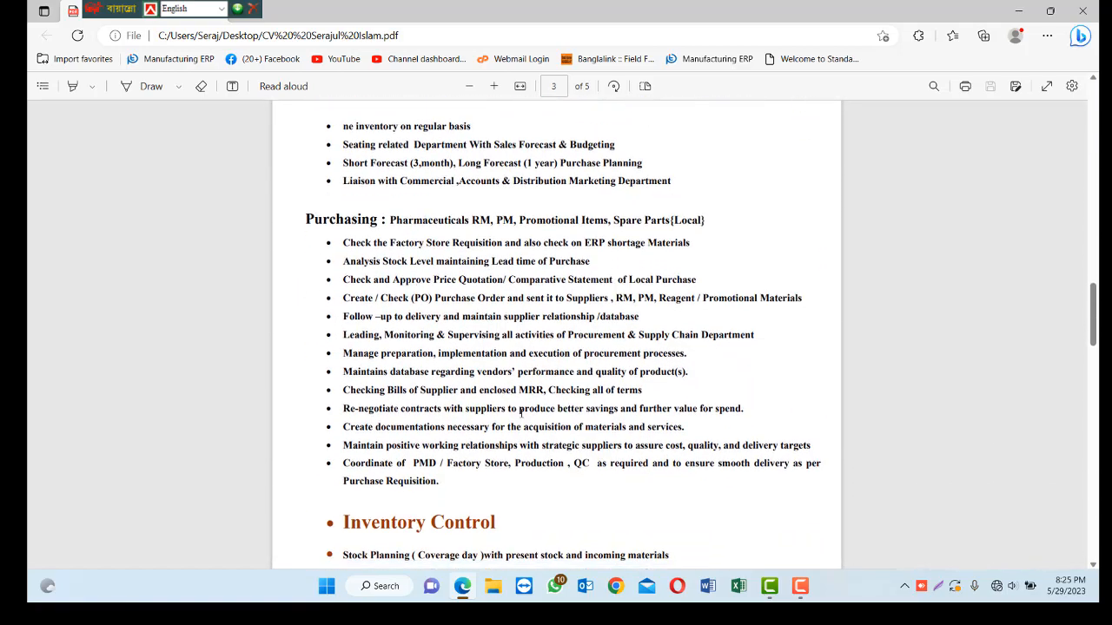